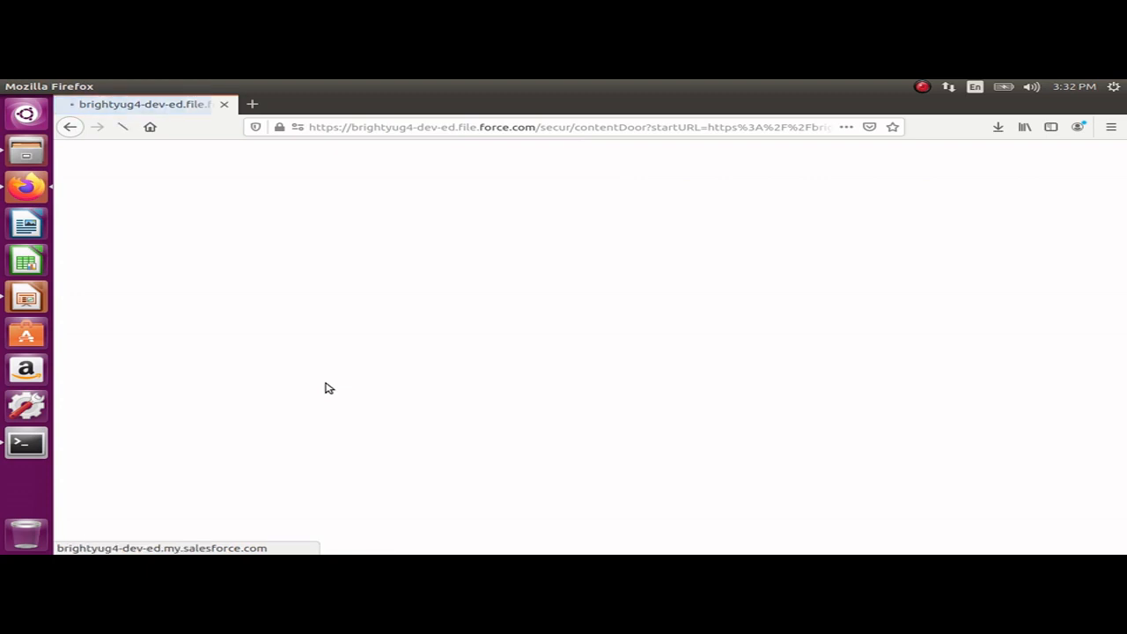
Step: Allow PackMagix the requested access to the Salesforce org
scroll(373, 379, "down", 4)
scroll(373, 380, "down", 2)
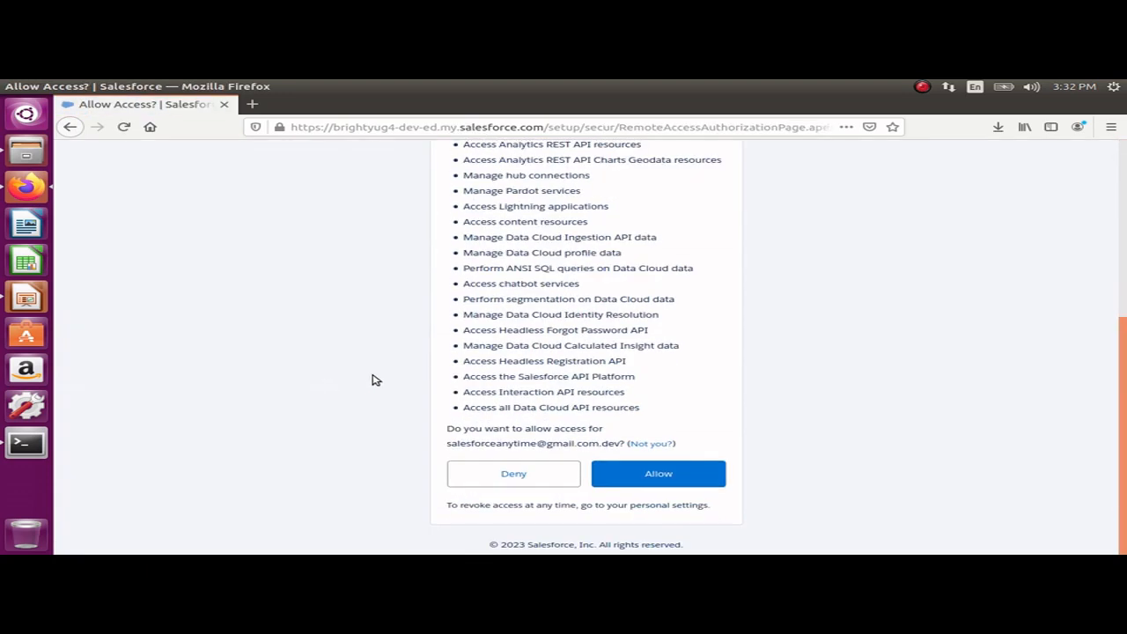
left_click(689, 475)
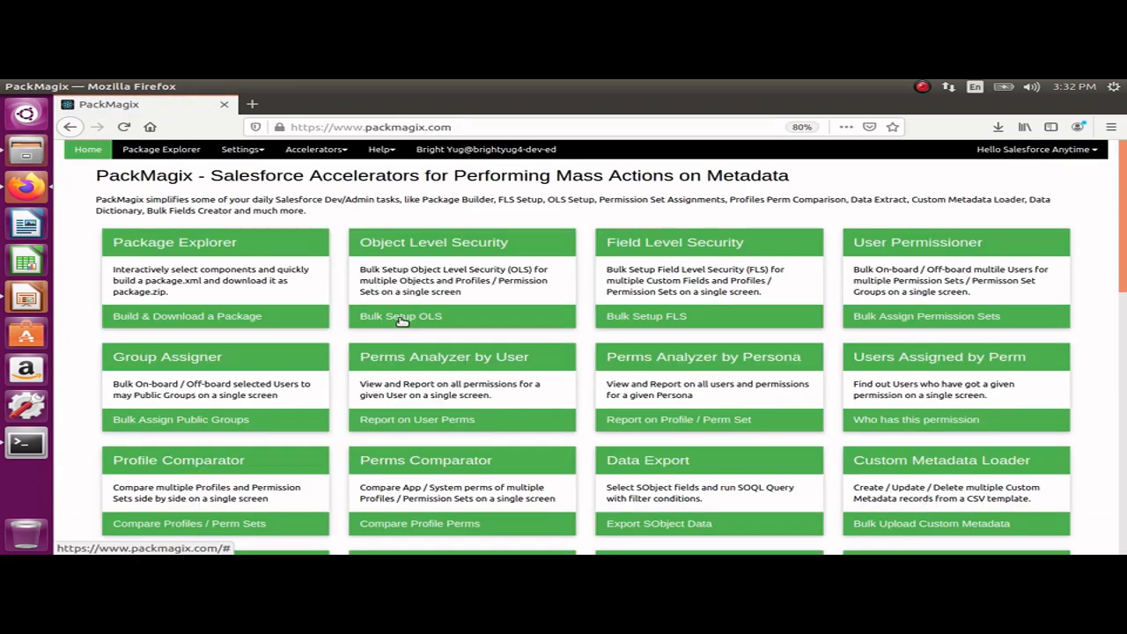
Step: Find the Data Insert accelerator among the PackMagix tools and open it
scroll(398, 316, "down", 2)
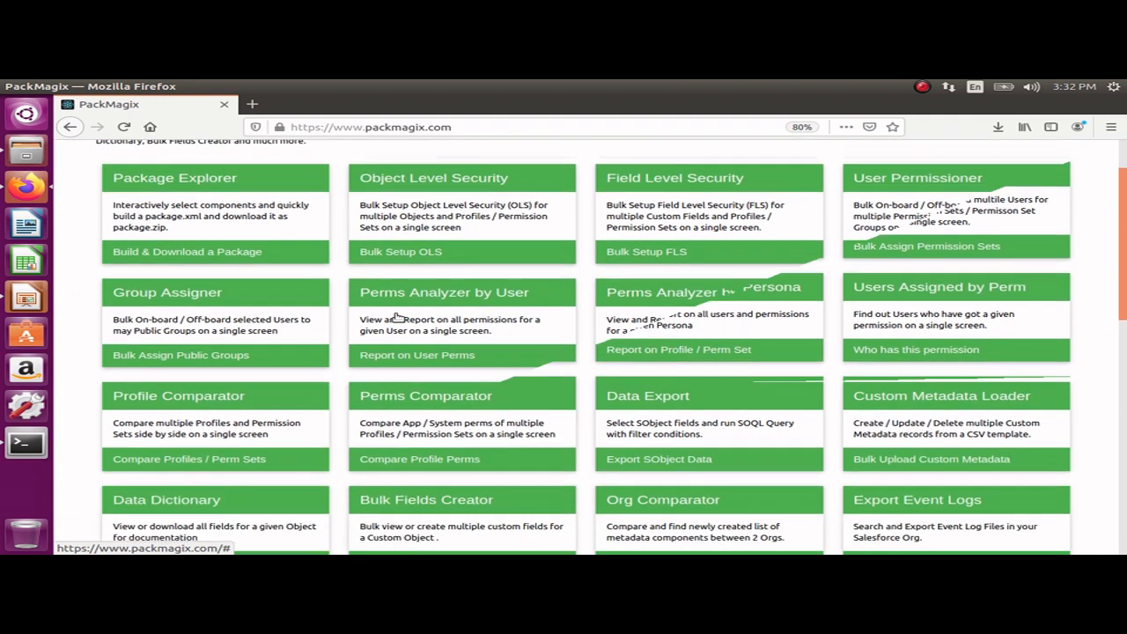
scroll(398, 317, "down", 1)
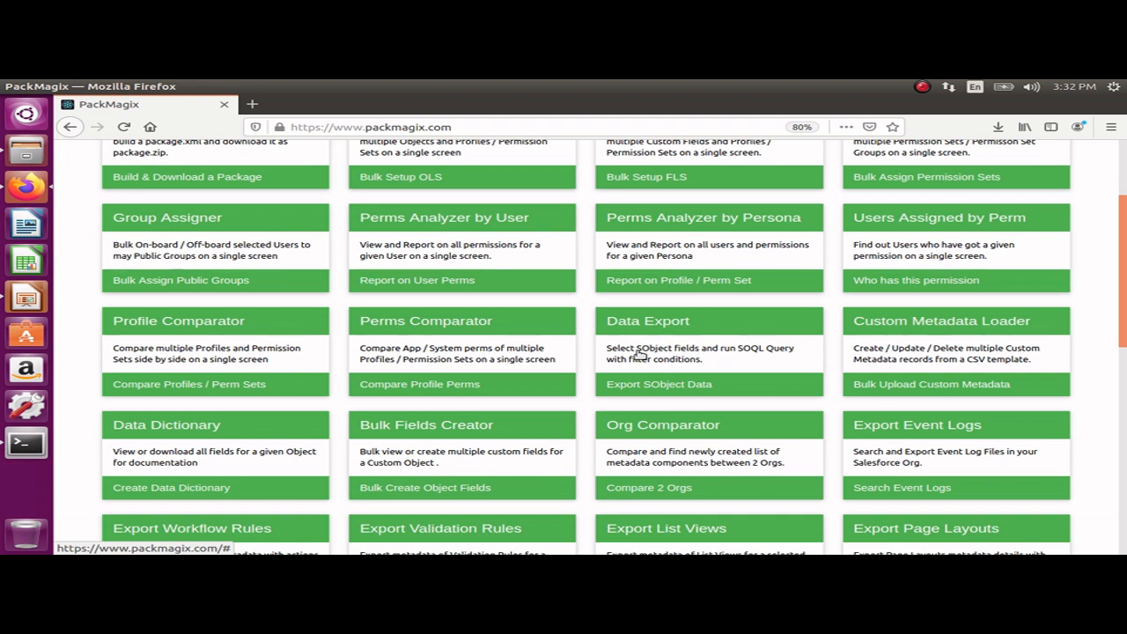
scroll(658, 353, "down", 6)
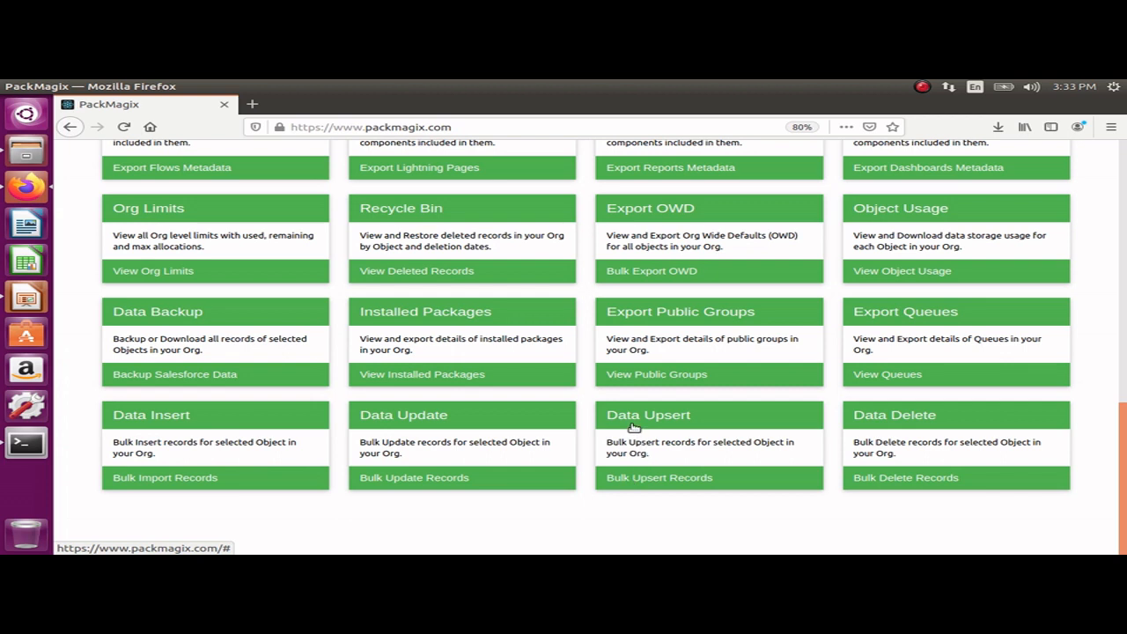
left_click(167, 432)
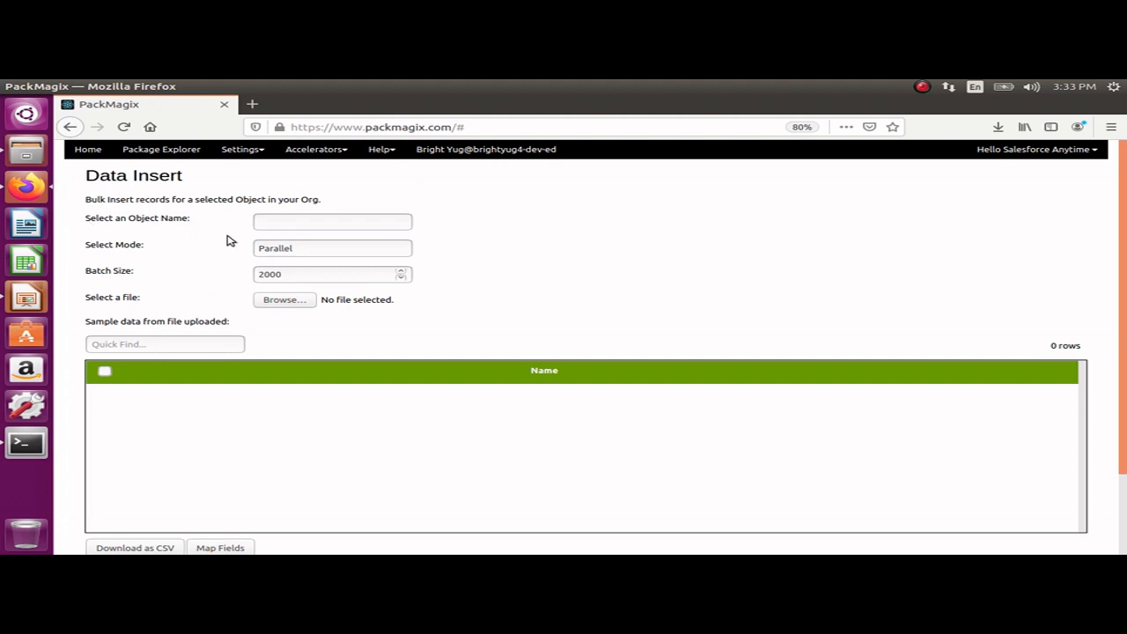
Step: Choose Account as the object for the bulk record insert
left_click(269, 221)
left_click(270, 222)
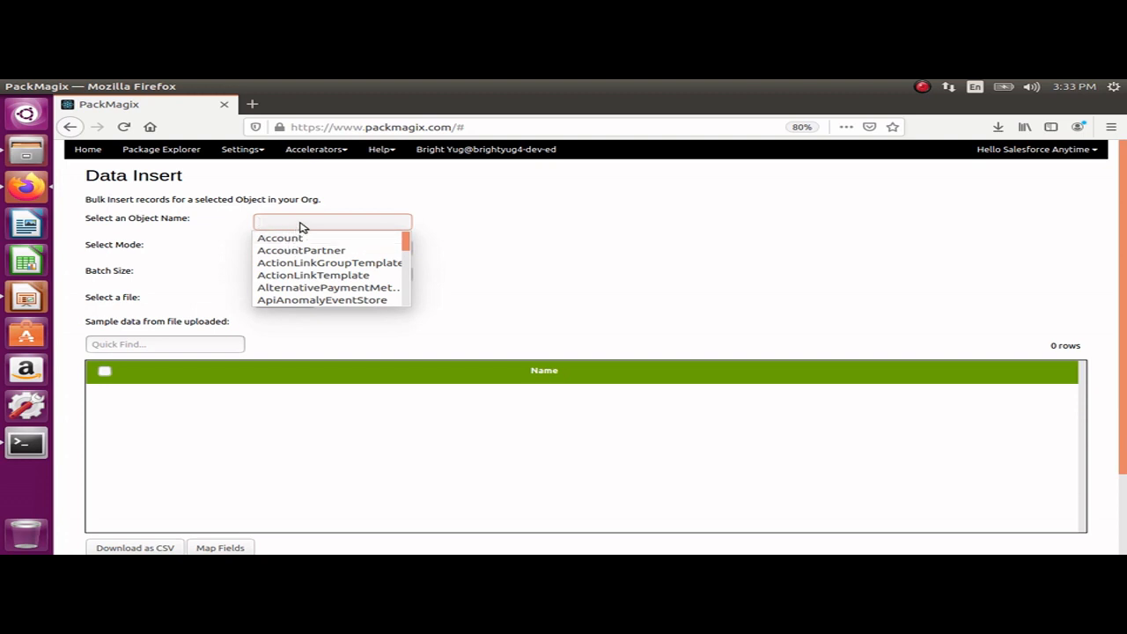
type("accou")
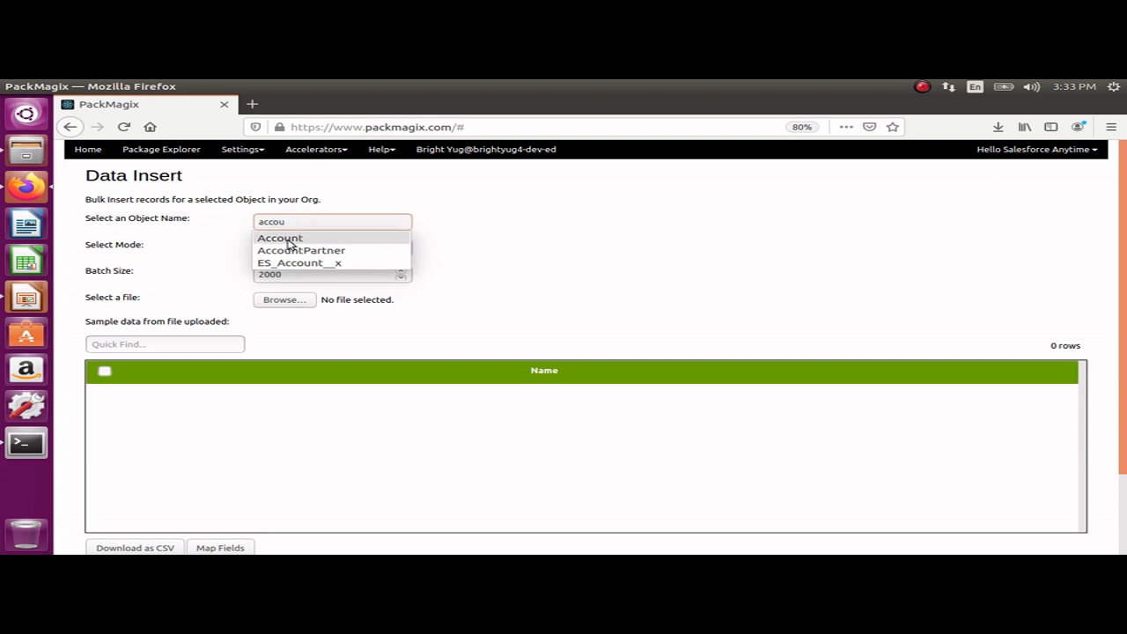
left_click(280, 239)
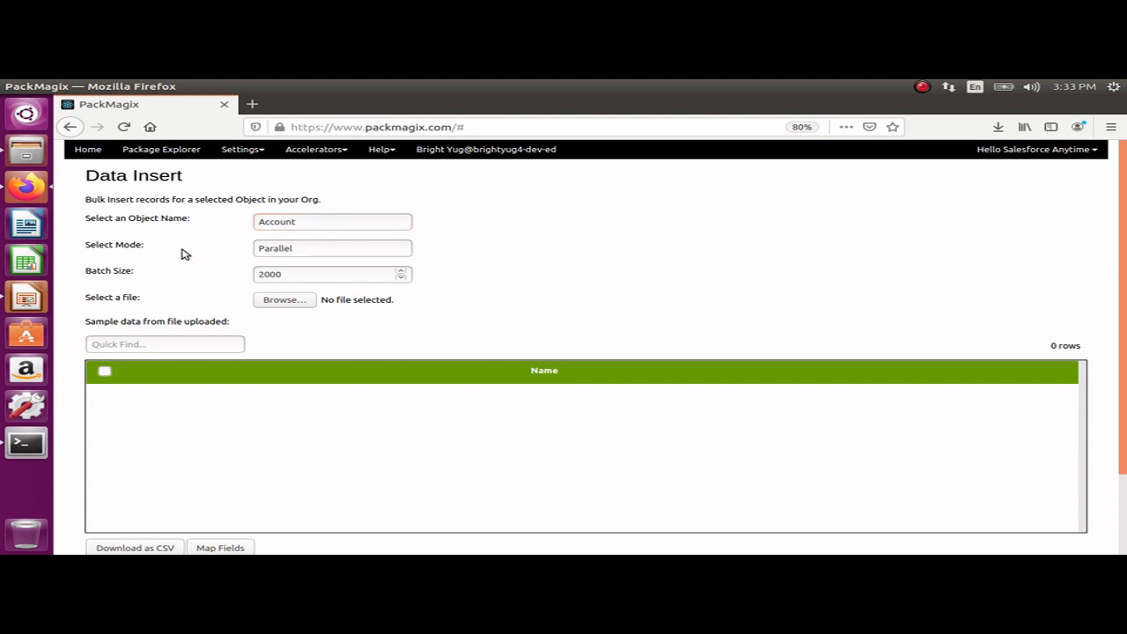
Step: Set the insert mode to Serial
left_click(316, 248)
double_click(317, 247)
key("BackSpace")
left_click(188, 253)
left_click(281, 248)
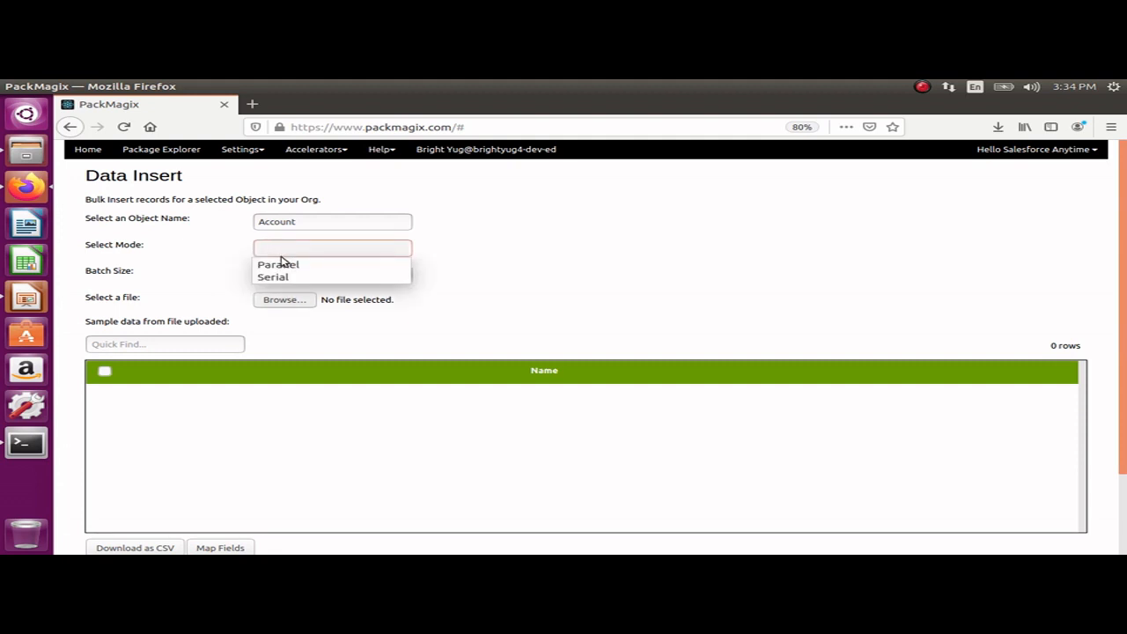
left_click(274, 277)
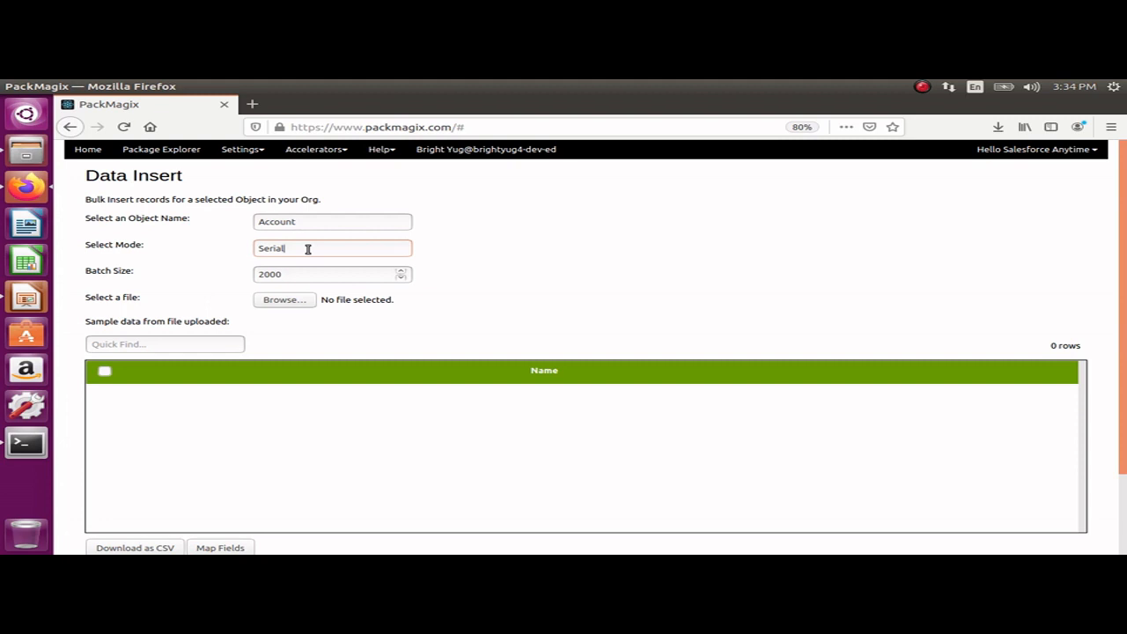
Step: Set the insert mode to Parallel
double_click(308, 250)
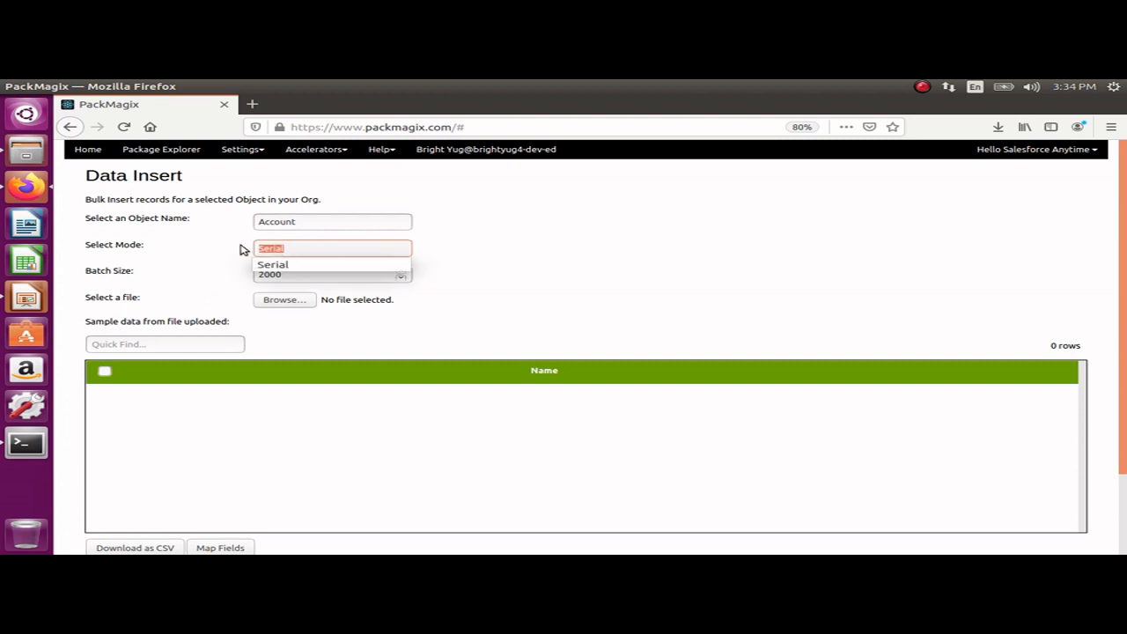
key("BackSpace")
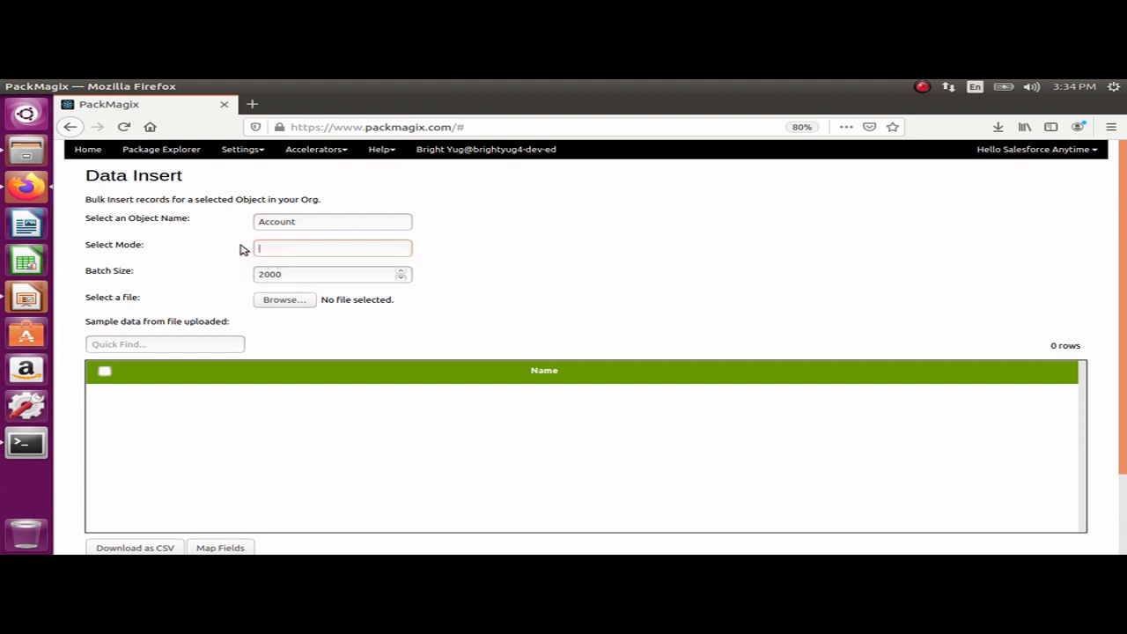
left_click(259, 248)
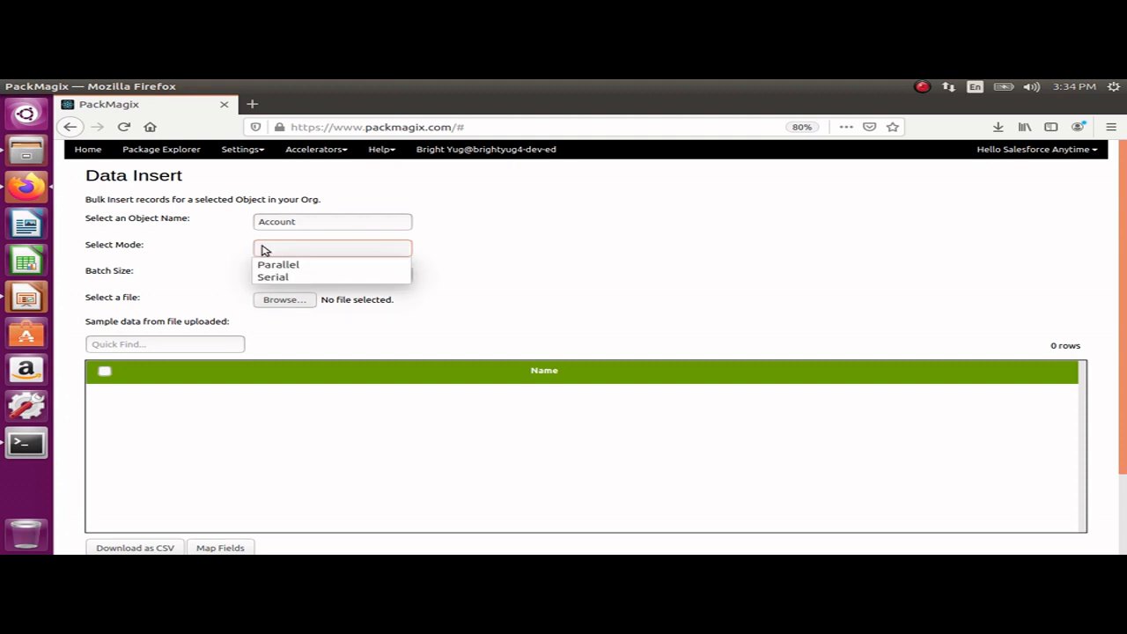
left_click(269, 267)
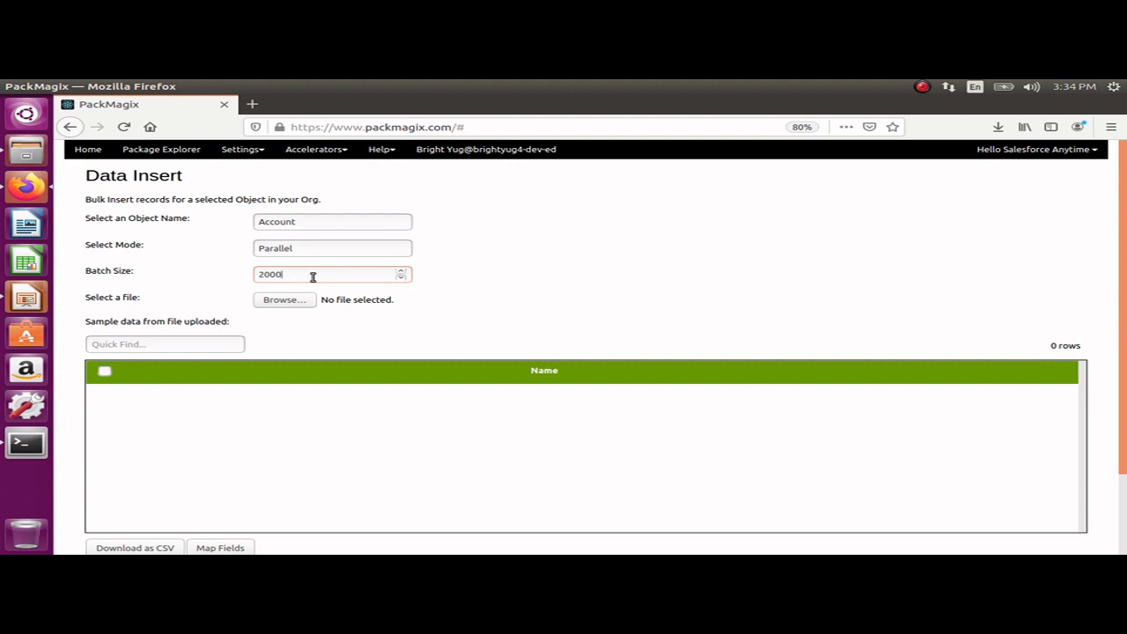
Step: Load the file Account Insert 1.csv from the Documents folder as the data source
left_click(216, 278)
left_click(284, 300)
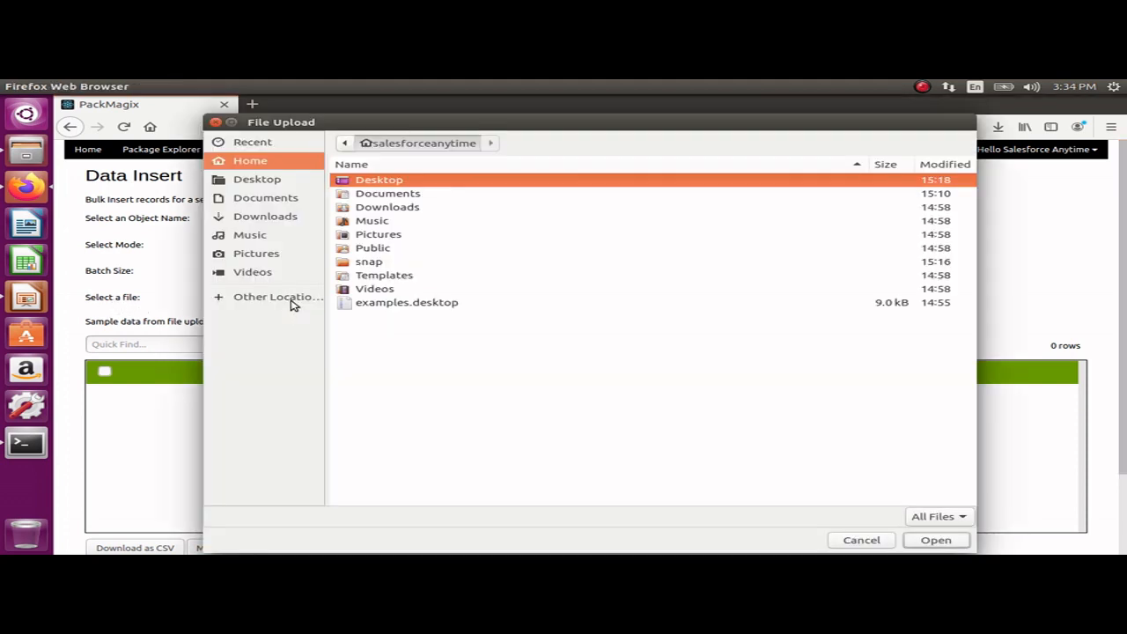
double_click(393, 196)
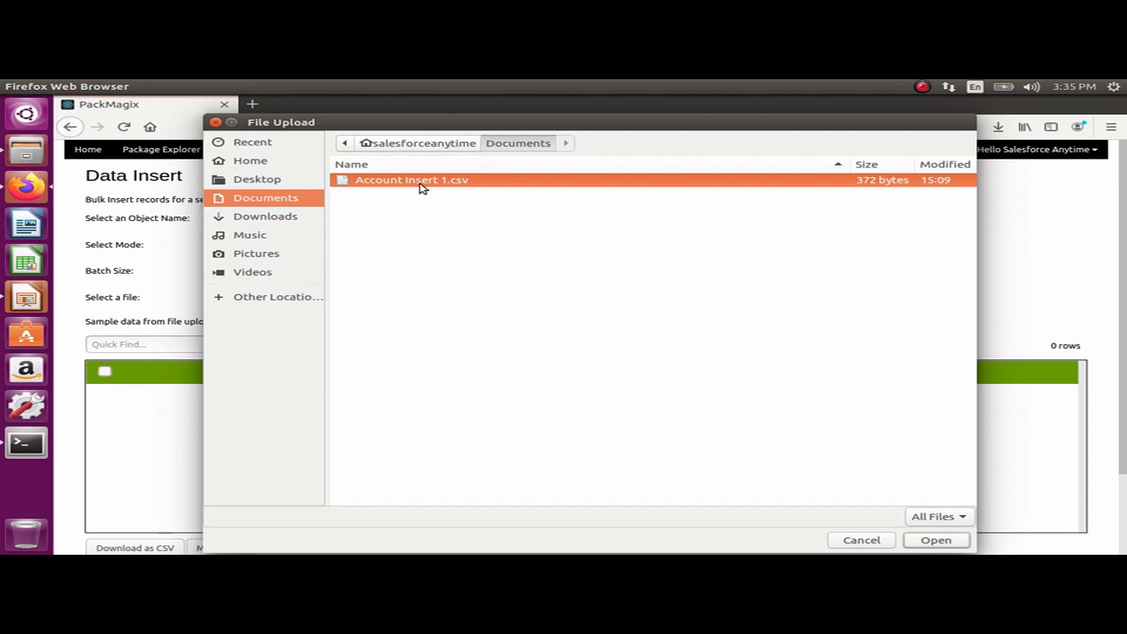
double_click(420, 180)
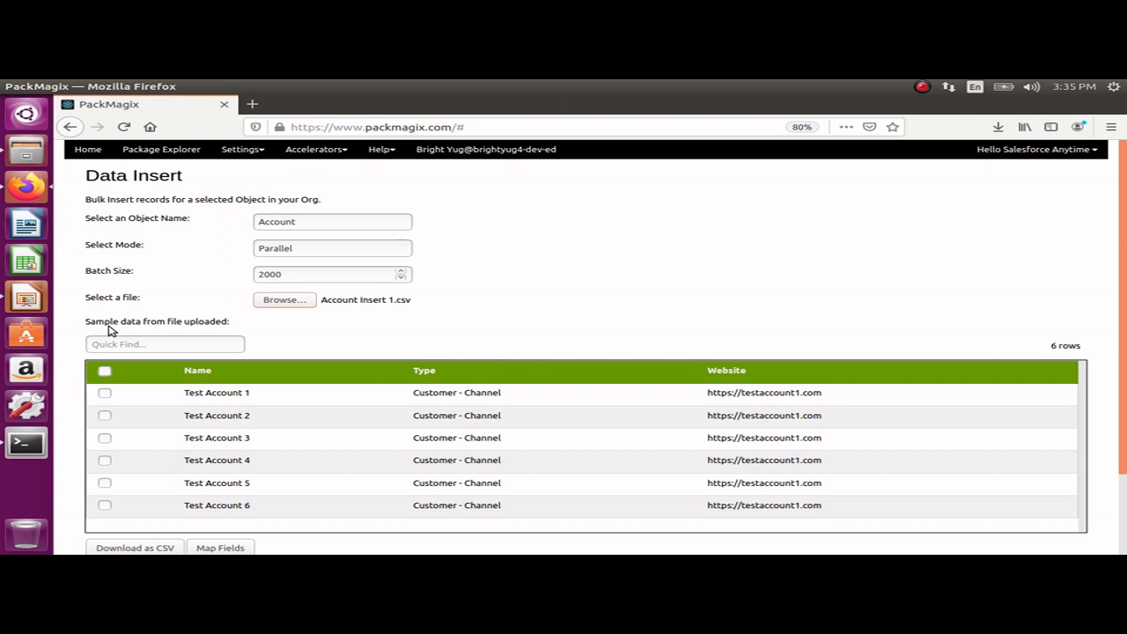
Step: Review the uploaded sample account rows and bring up the mapping of CSV columns to object fields
scroll(338, 435, "down", 1)
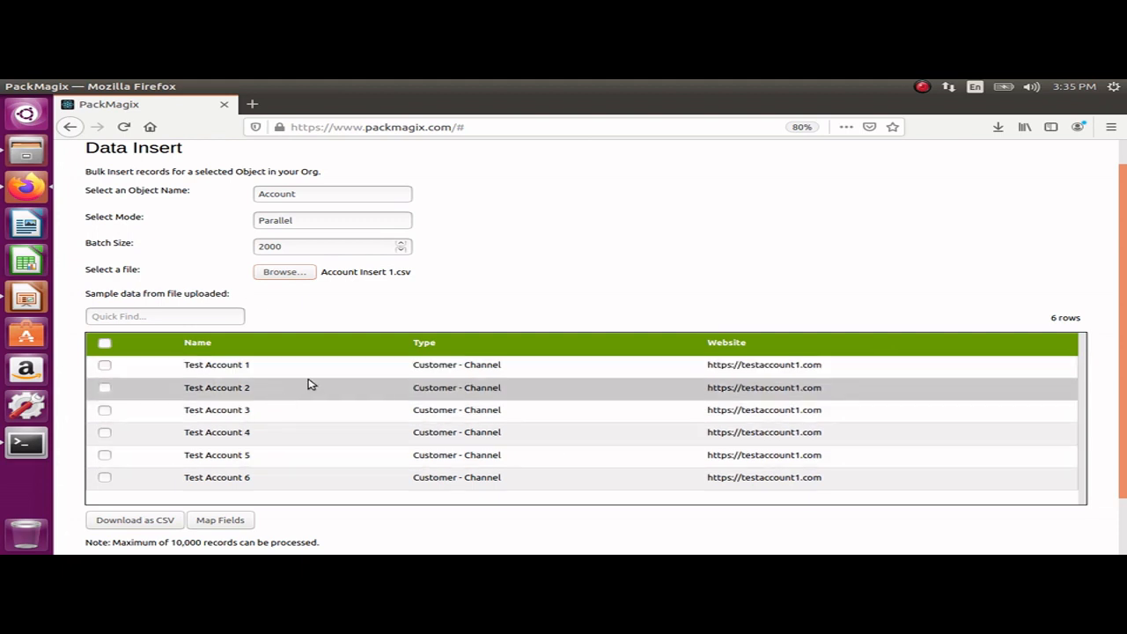
scroll(309, 382, "down", 1)
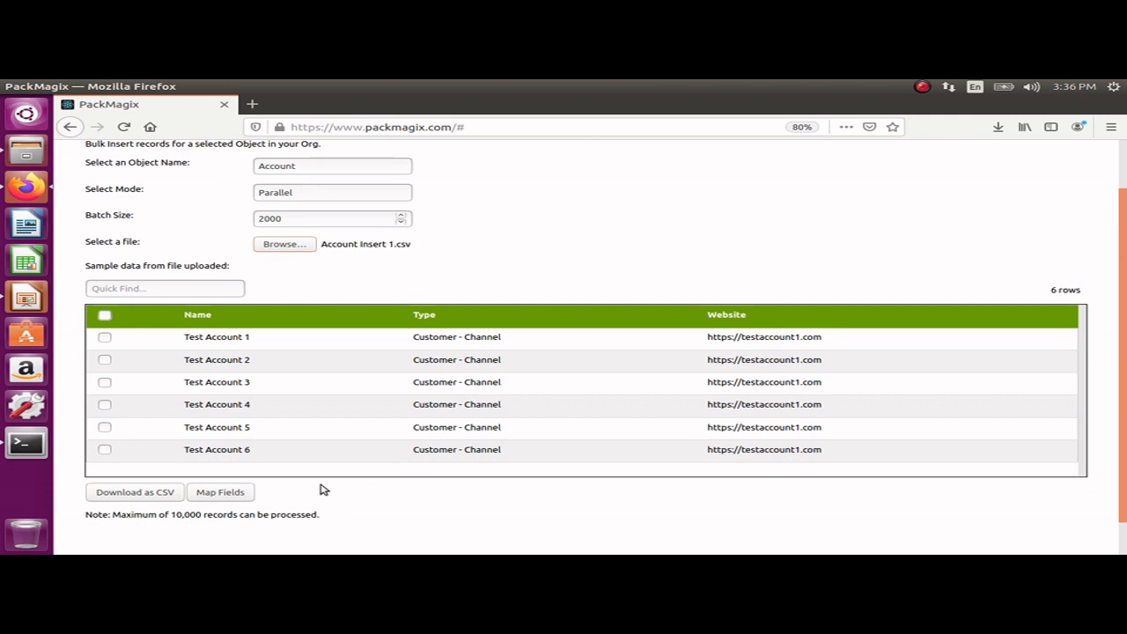
left_click(225, 496)
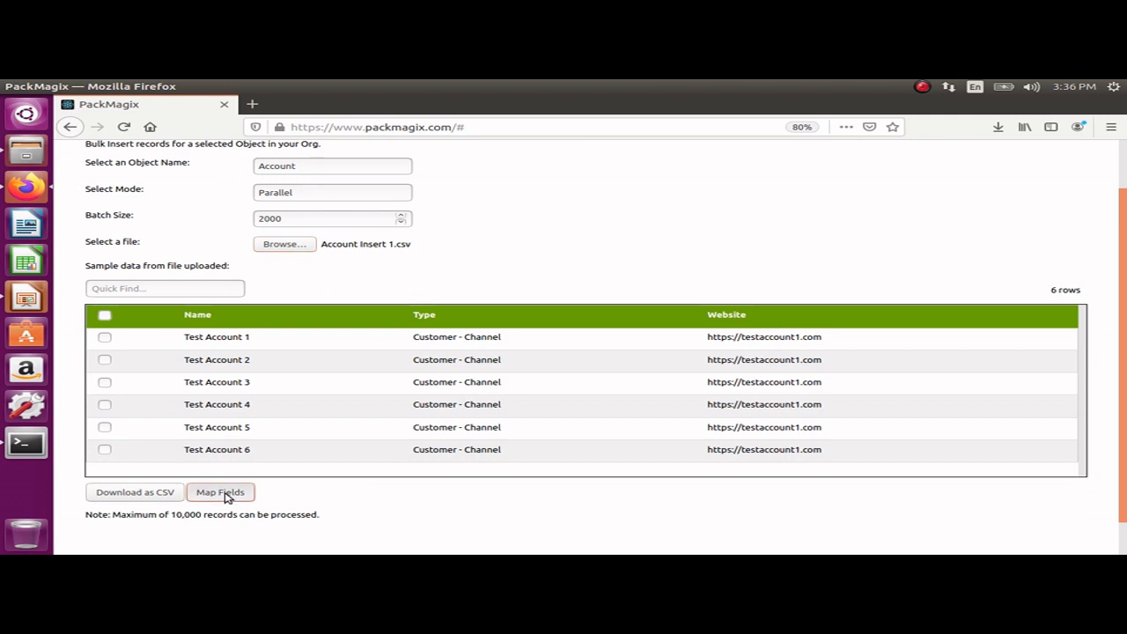
left_click(225, 497)
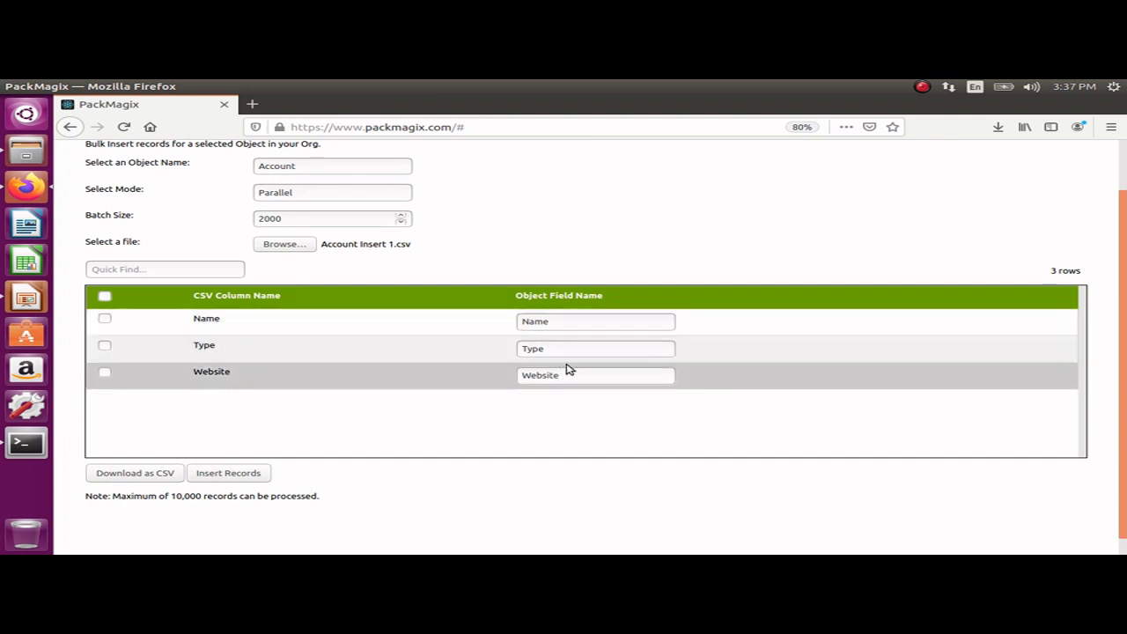
Step: Map the Website CSV column to the Name object field
left_click_drag(579, 375, 513, 375)
key("BackSpace")
left_click(565, 375)
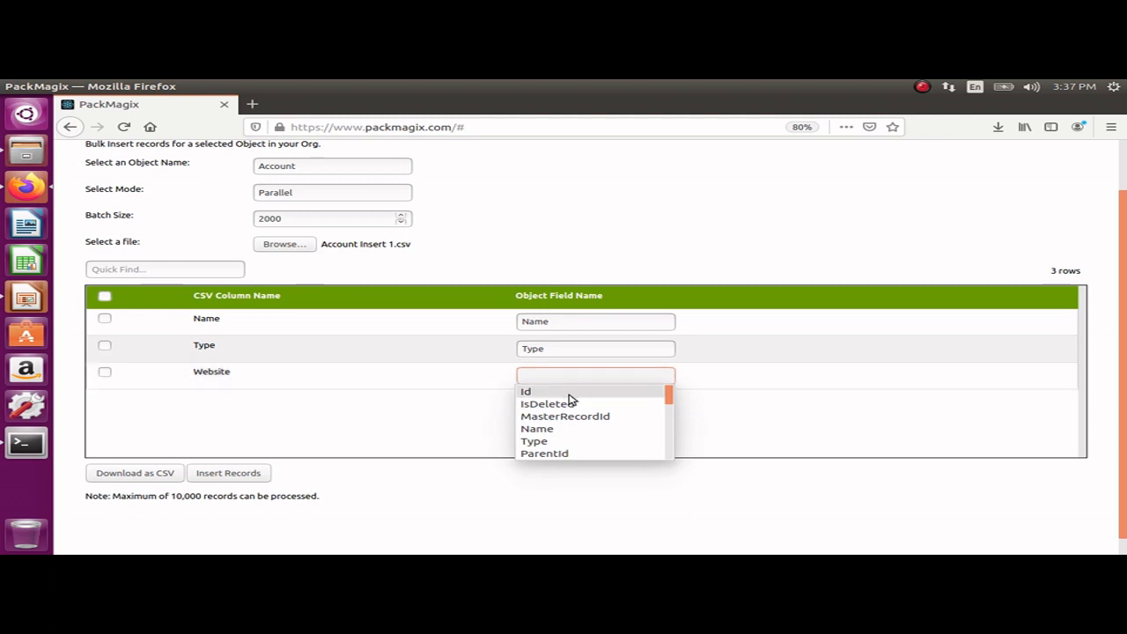
left_click(564, 431)
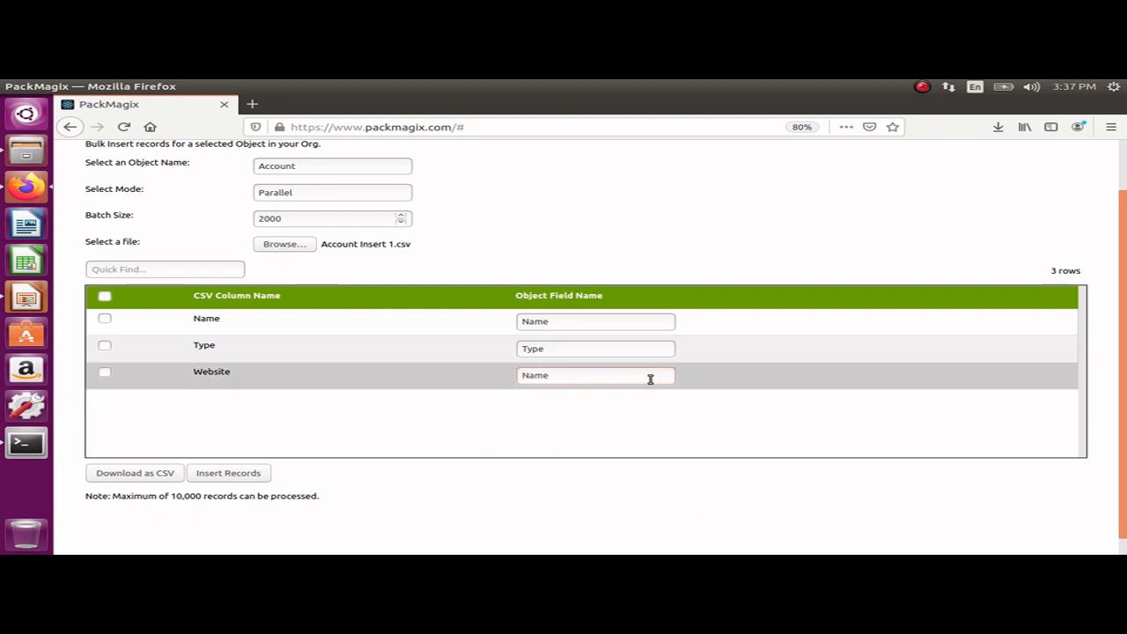
Step: Map the Website CSV column to the Website object field
left_click_drag(652, 380, 498, 373)
key("BackSpace")
type("web")
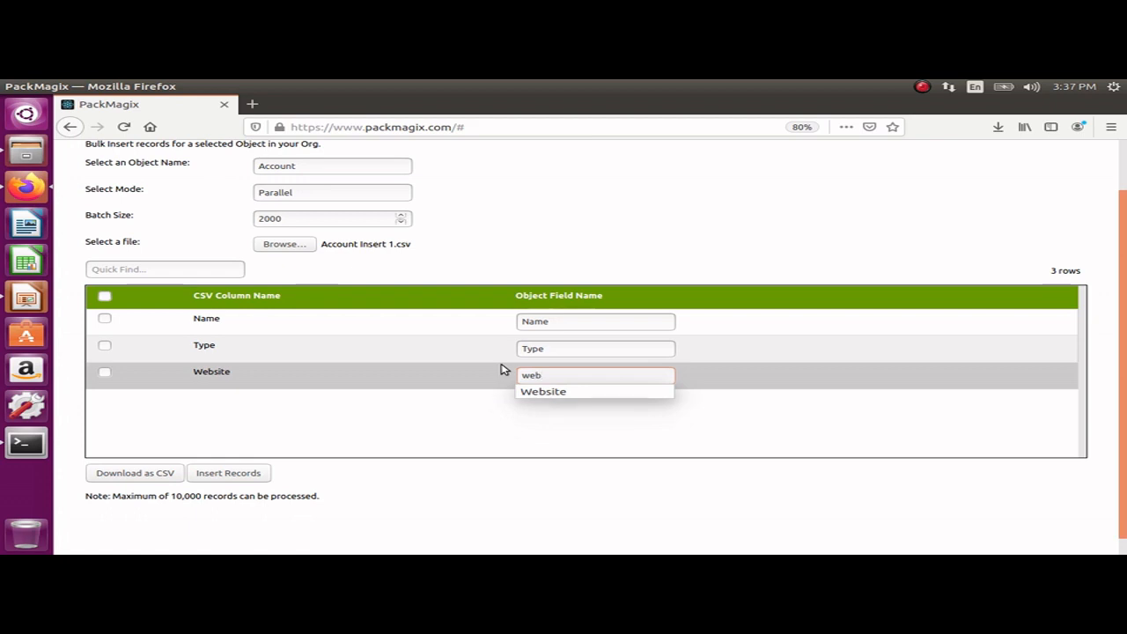
left_click(539, 393)
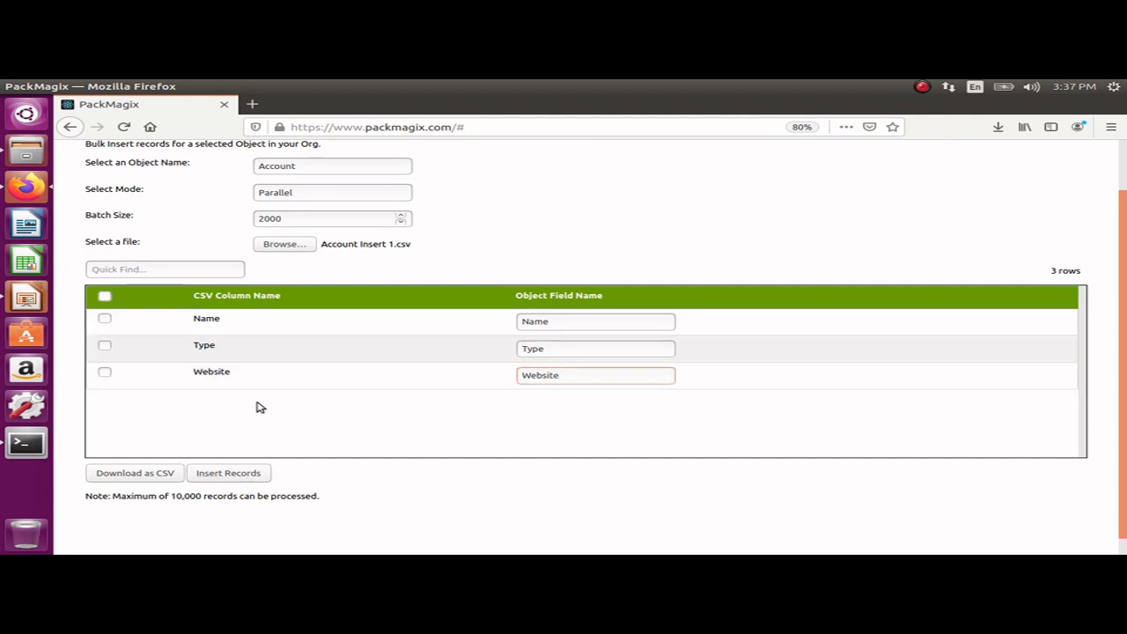
Step: Download the field mapping as a CSV and open it in LibreOffice Calc with the default import settings
left_click(141, 477)
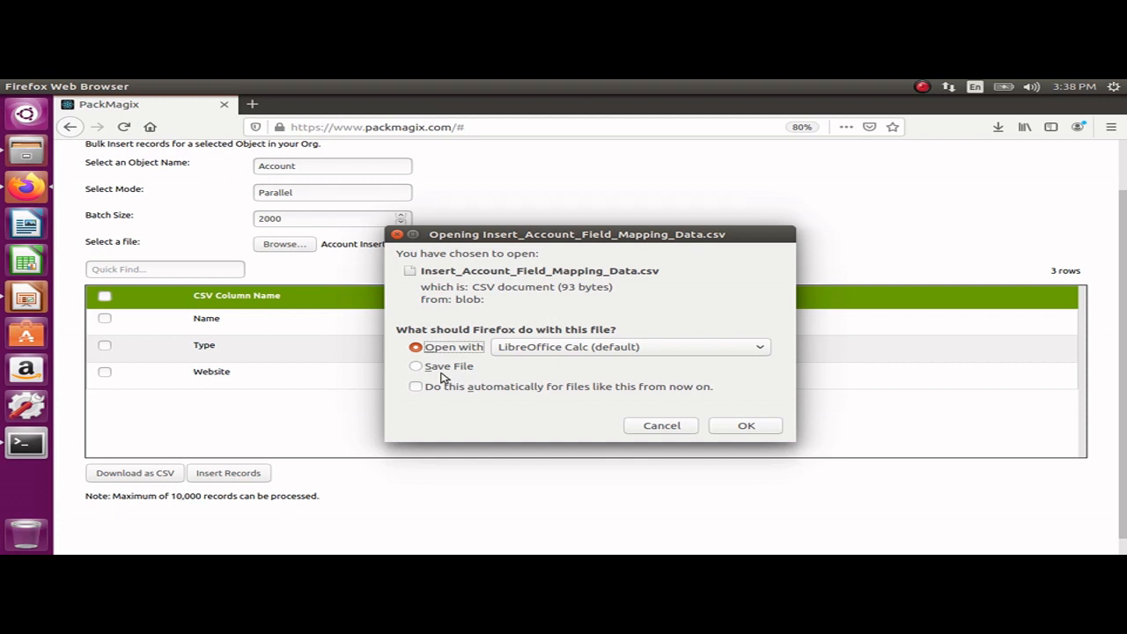
left_click(745, 426)
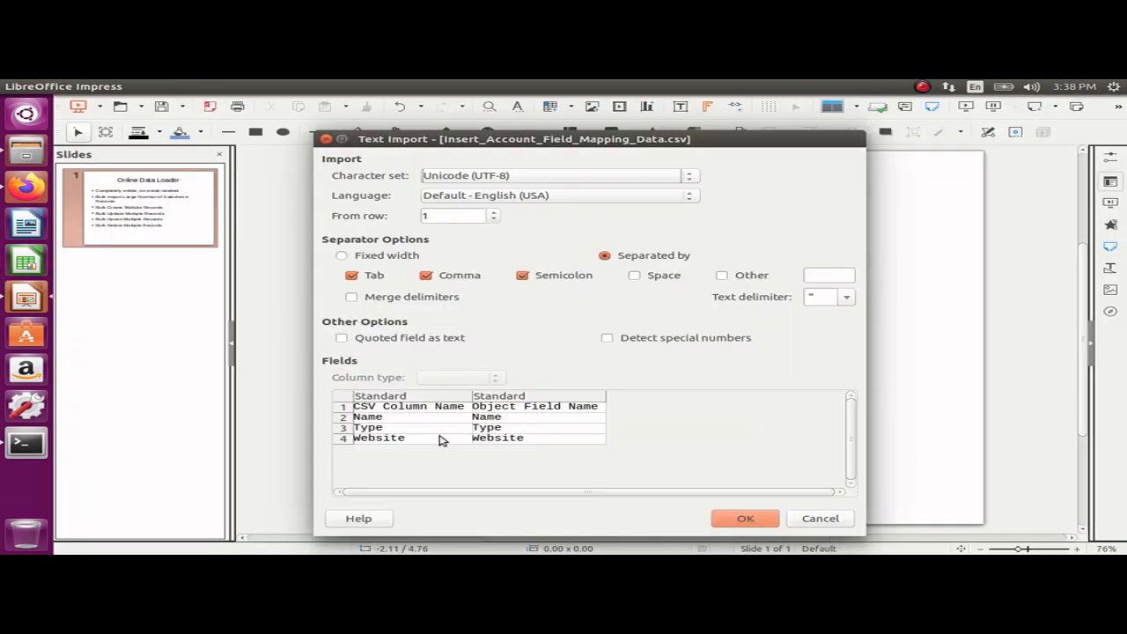
left_click(748, 519)
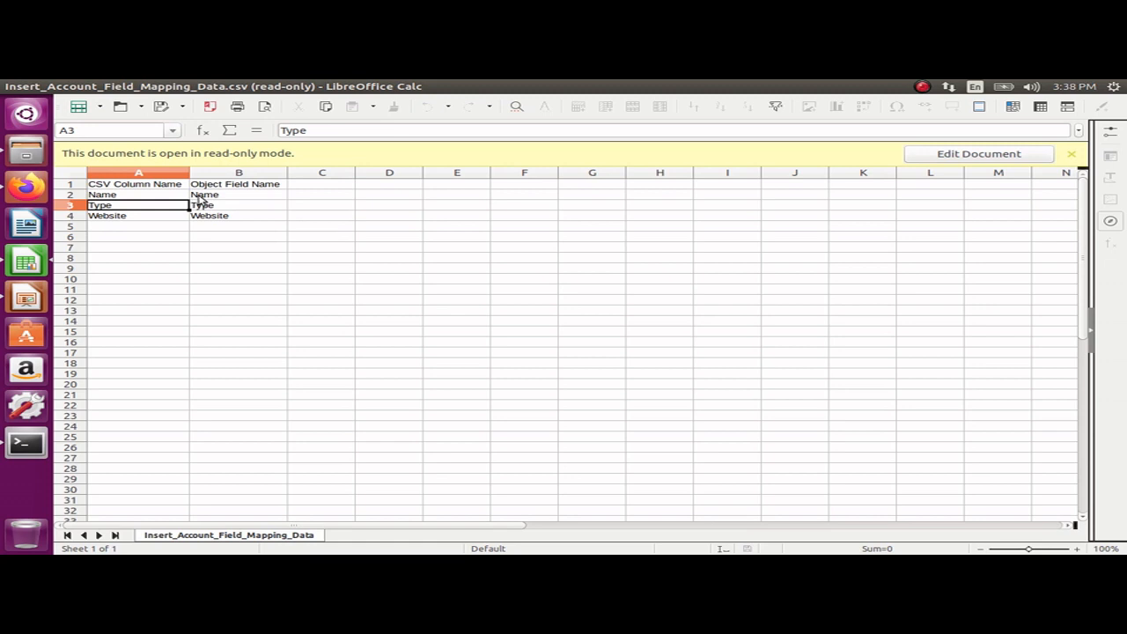
Step: Examine the CSV Column Name and Object Field Name columns of the mapping spreadsheet, and close it
left_click(201, 195)
left_click(164, 184)
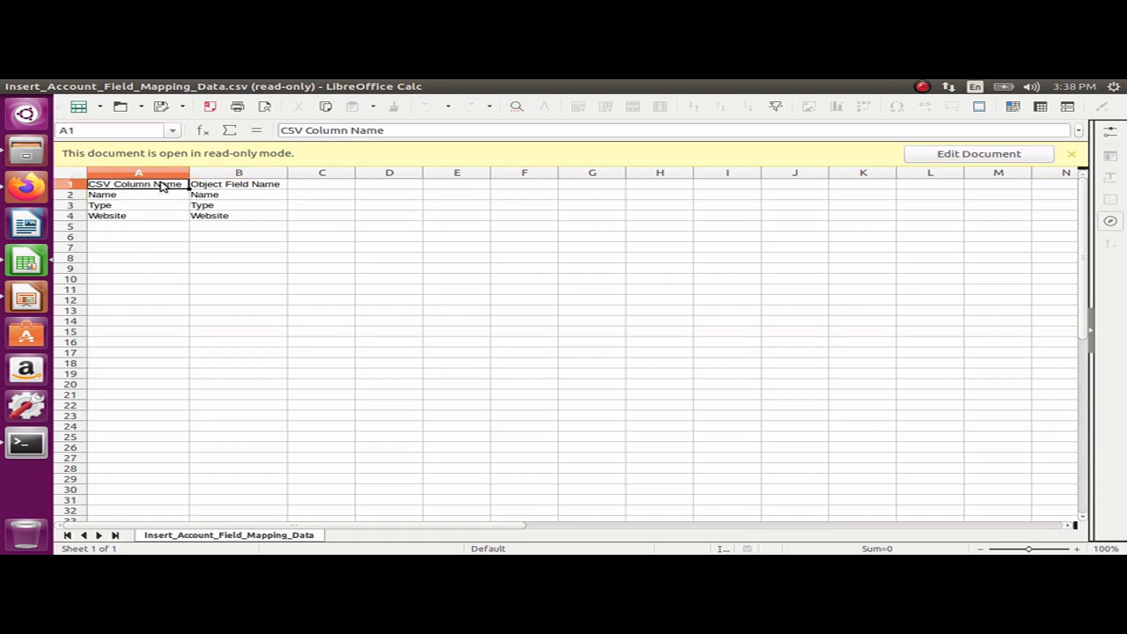
left_click(217, 185)
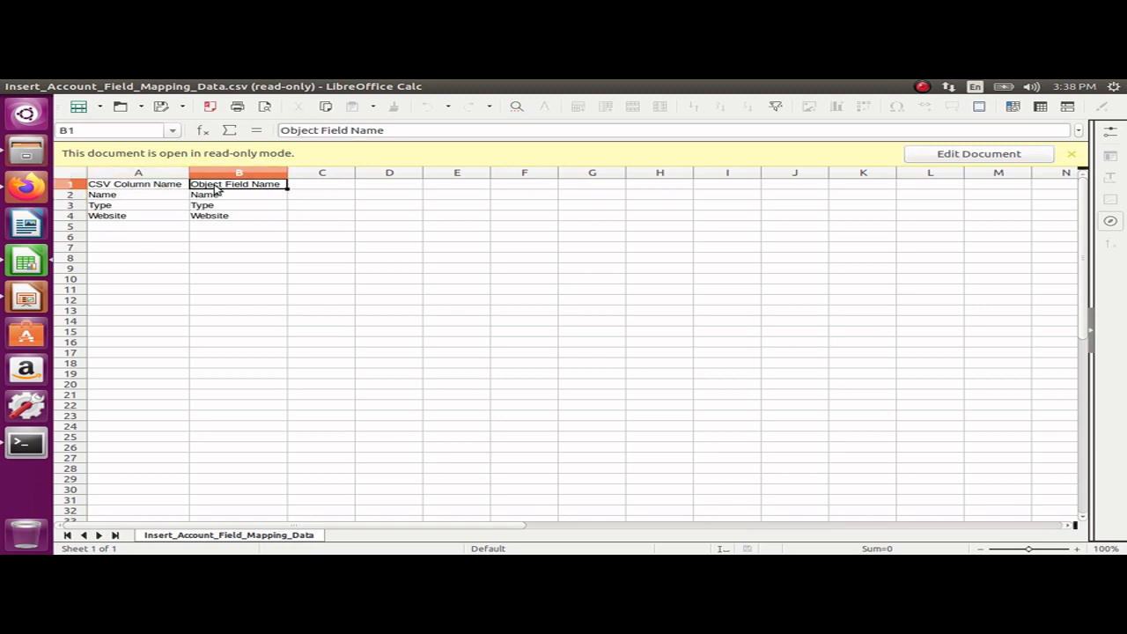
left_click(10, 87)
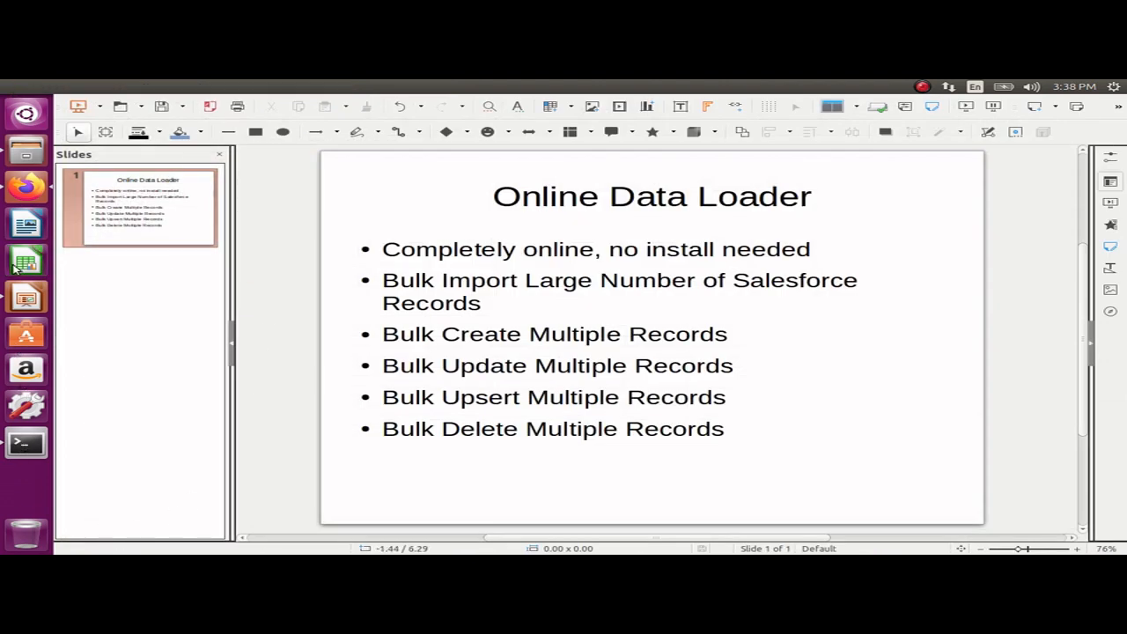
Step: Switch to Firefox, search the web for "login salesforce" in a new tab, and log in to Salesforce with the prefilled credentials
left_click(24, 188)
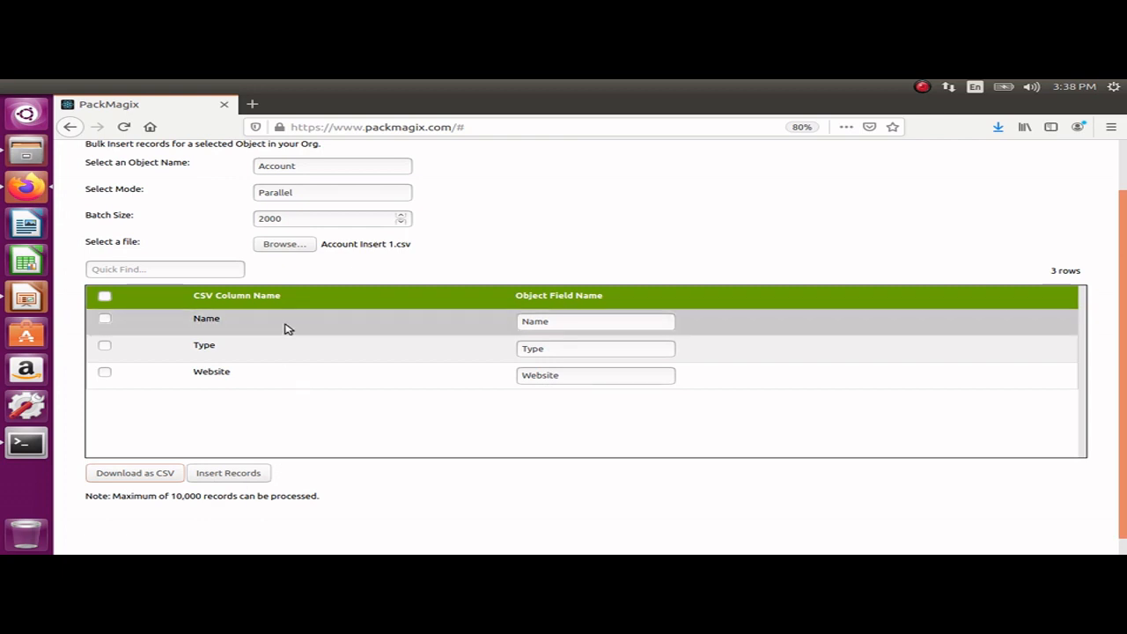
left_click(252, 105)
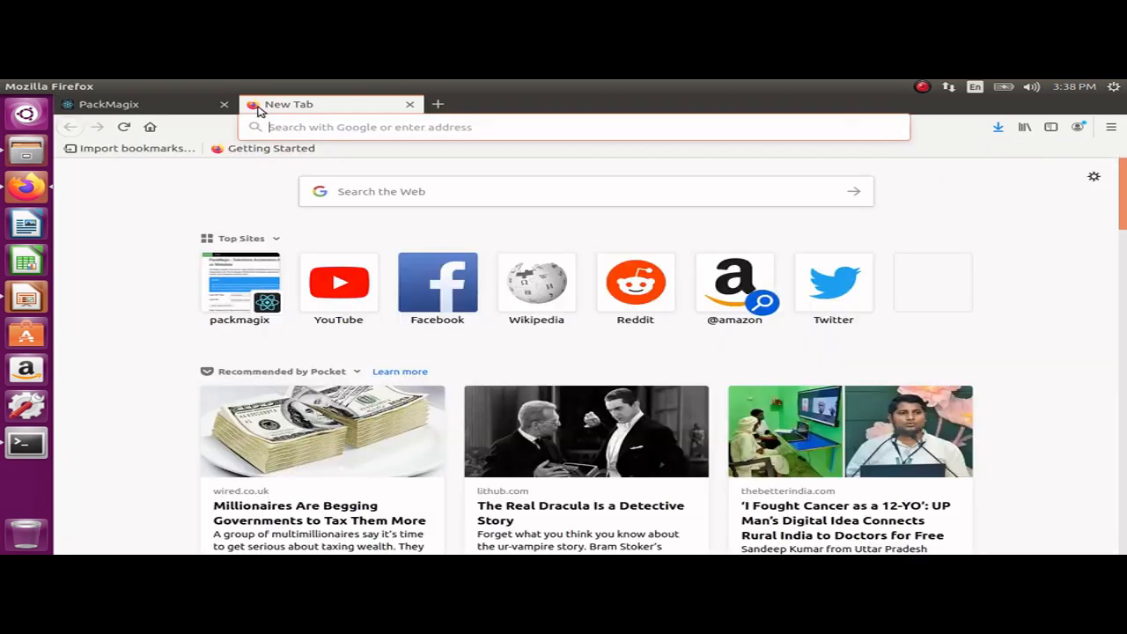
left_click(280, 128)
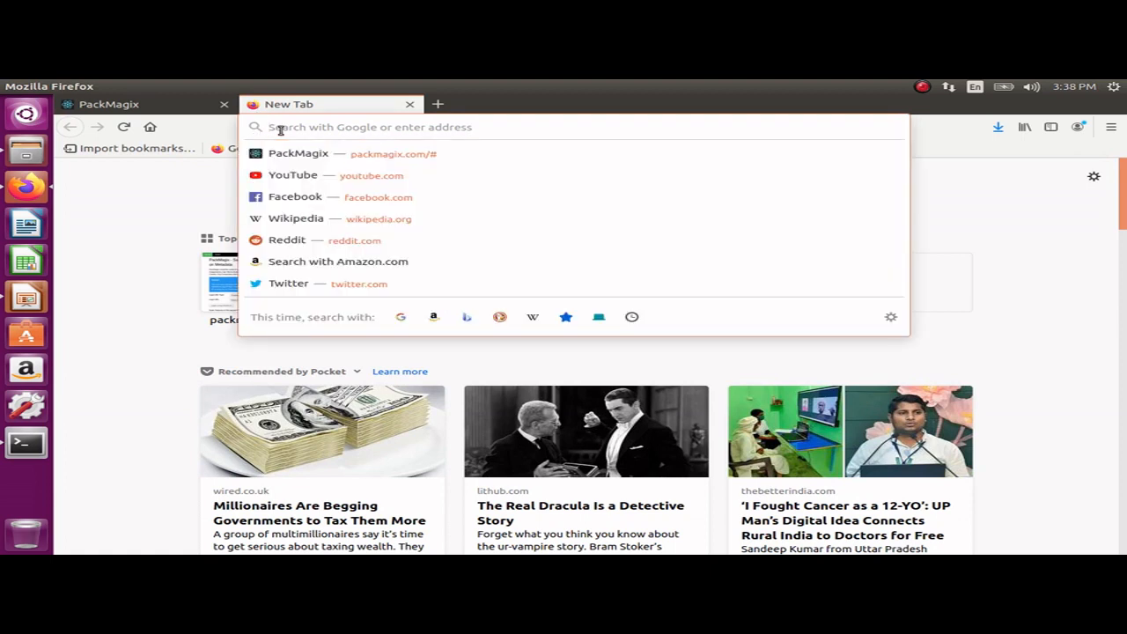
type("lo")
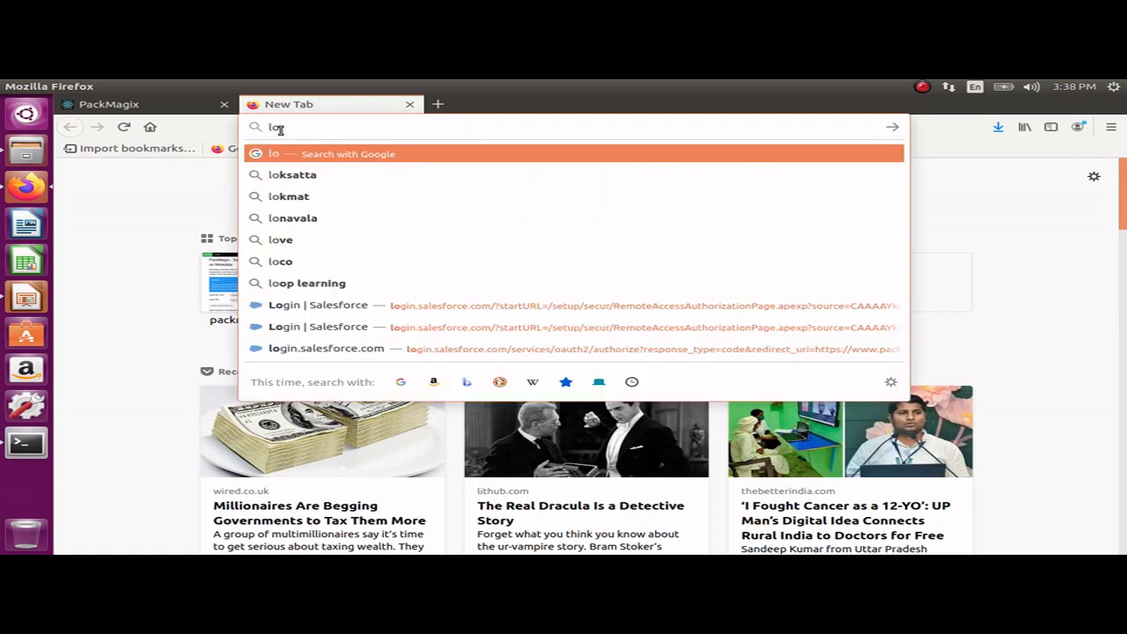
type("g")
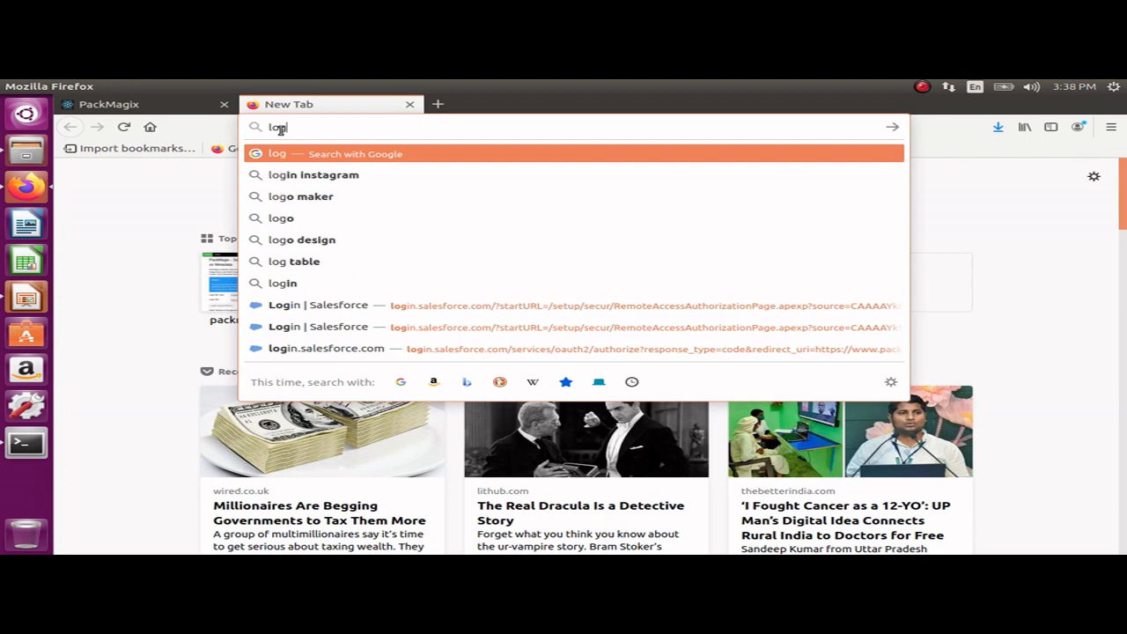
type("in sales")
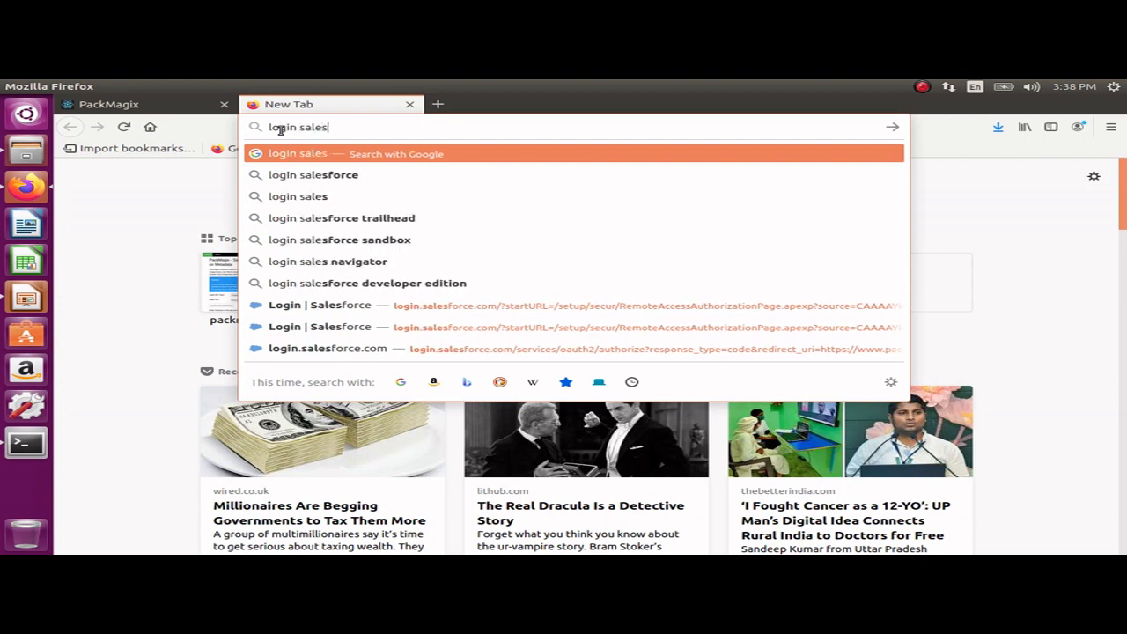
left_click(293, 176)
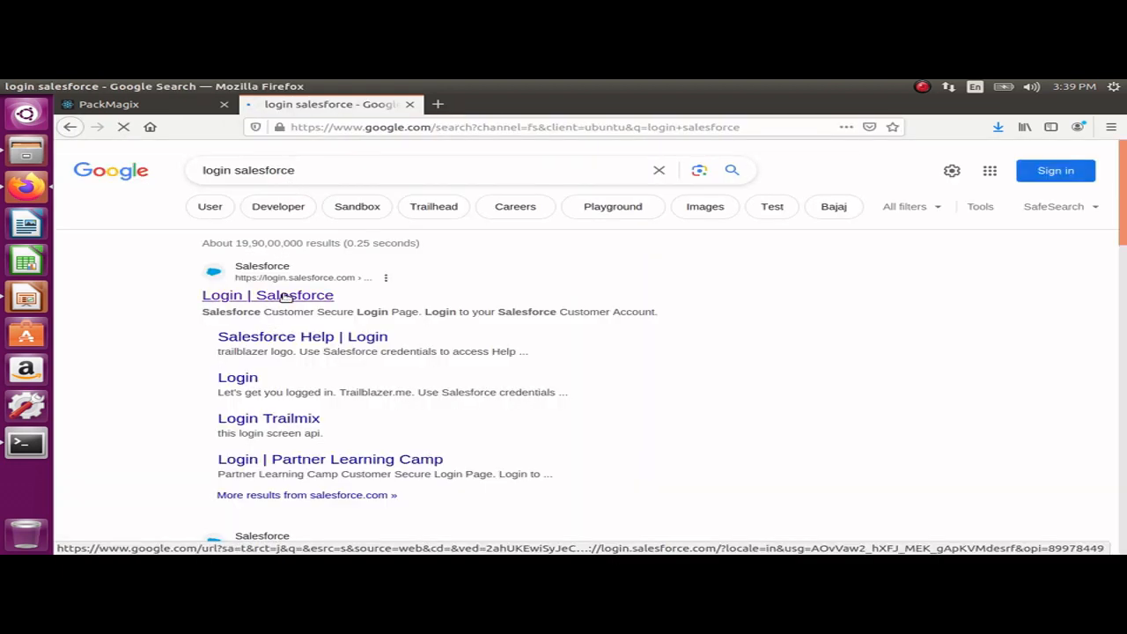
left_click(286, 296)
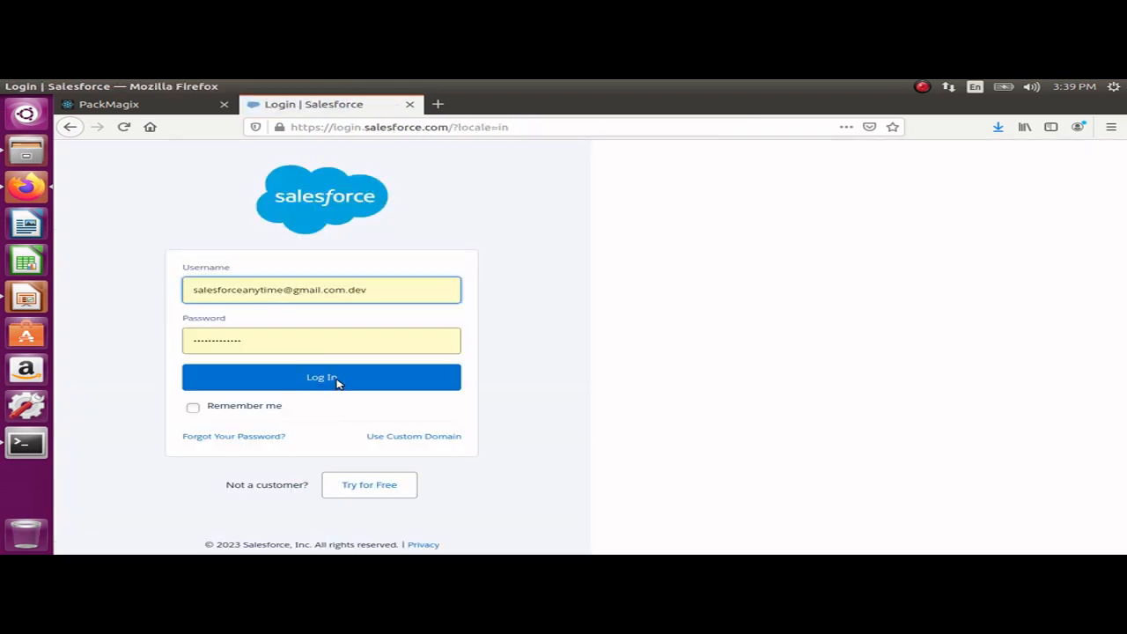
left_click(337, 380)
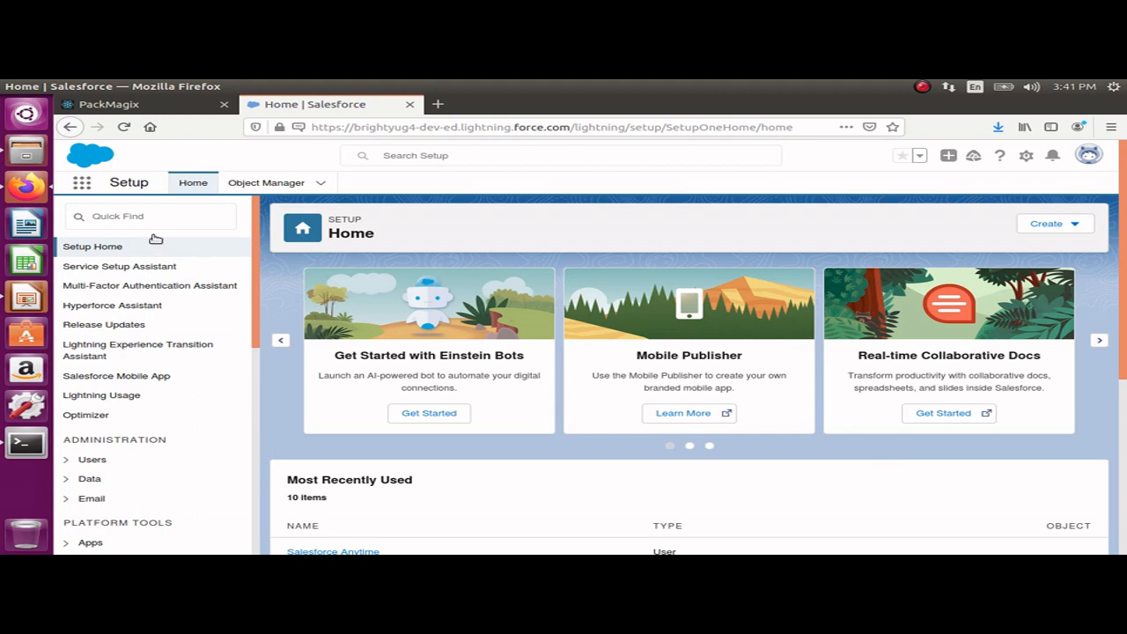
Step: Find the Accounts item by searching for "account" in Salesforce, and display its All Accounts list view
left_click(81, 183)
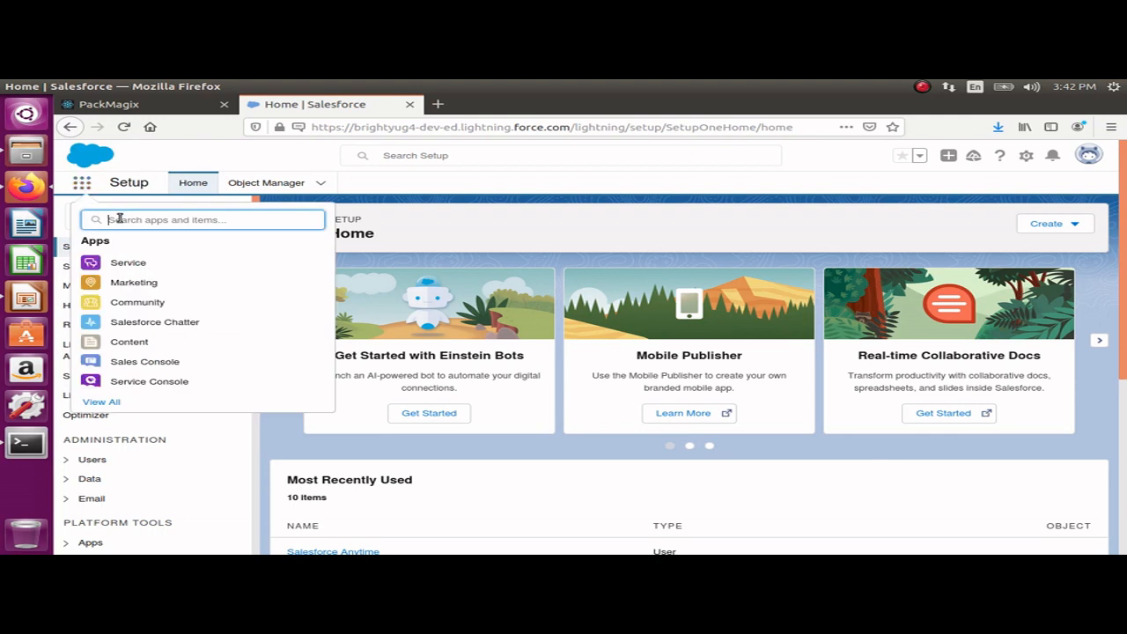
type("account")
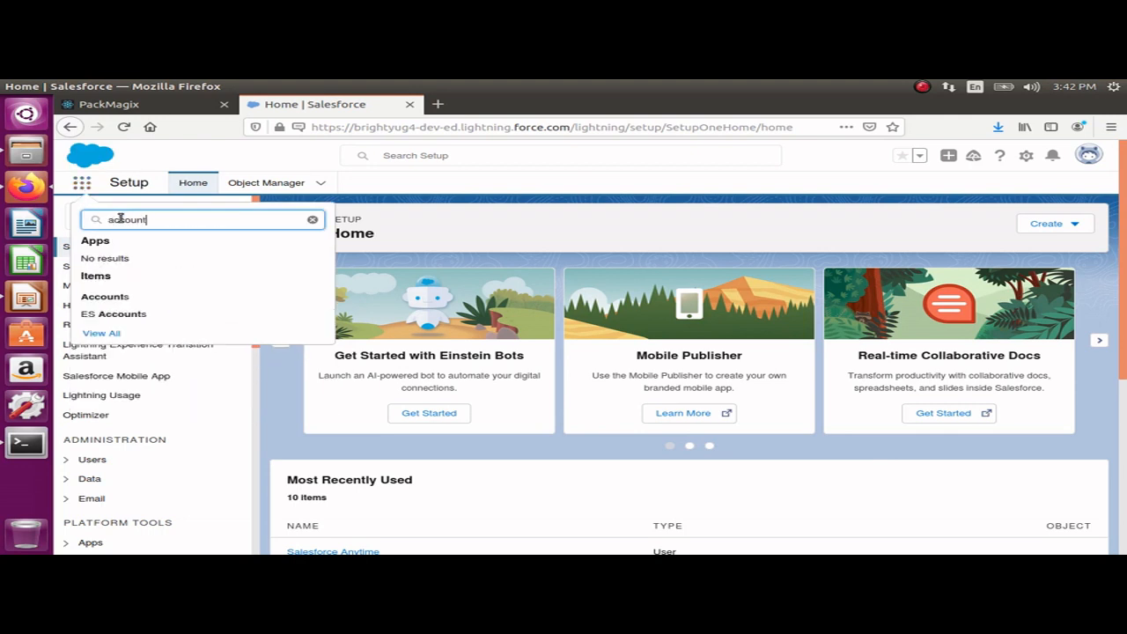
left_click(106, 297)
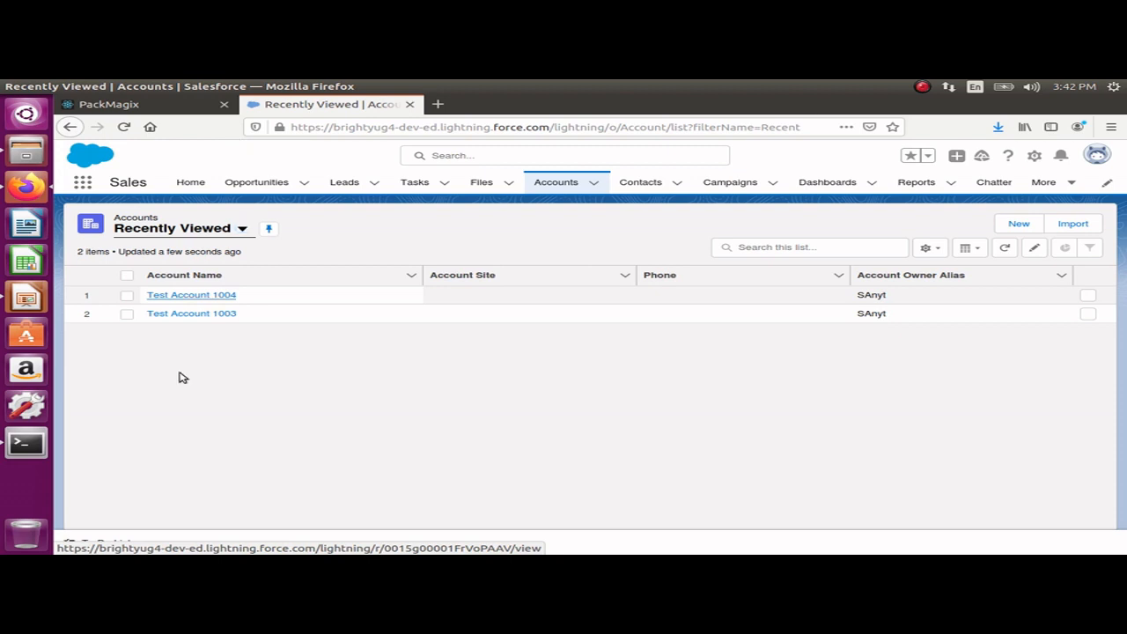
left_click(199, 230)
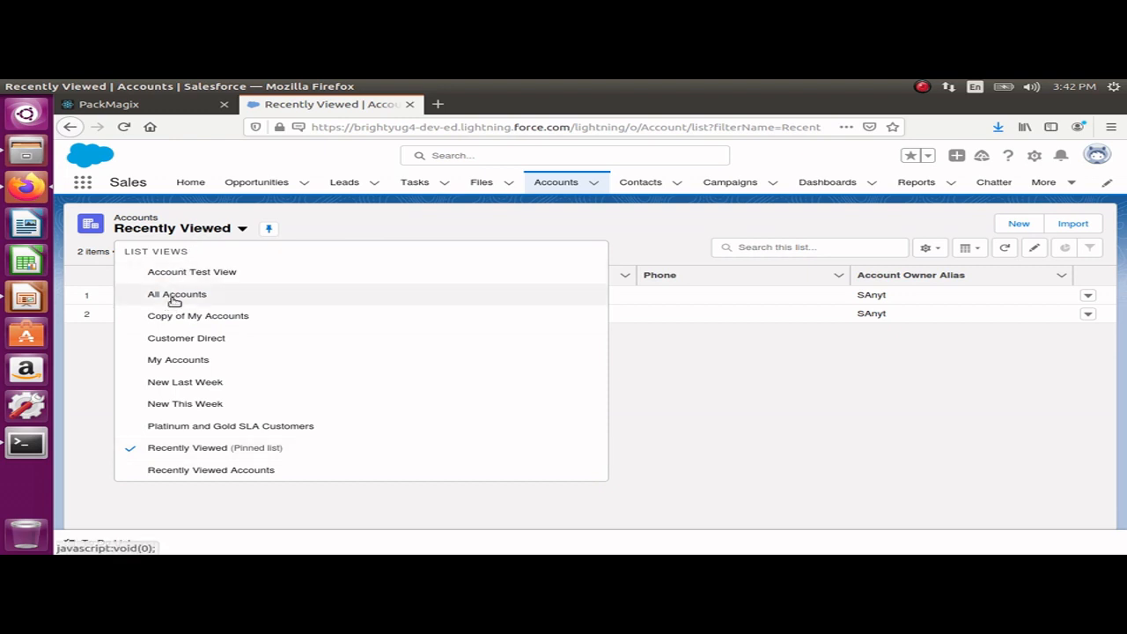
left_click(174, 299)
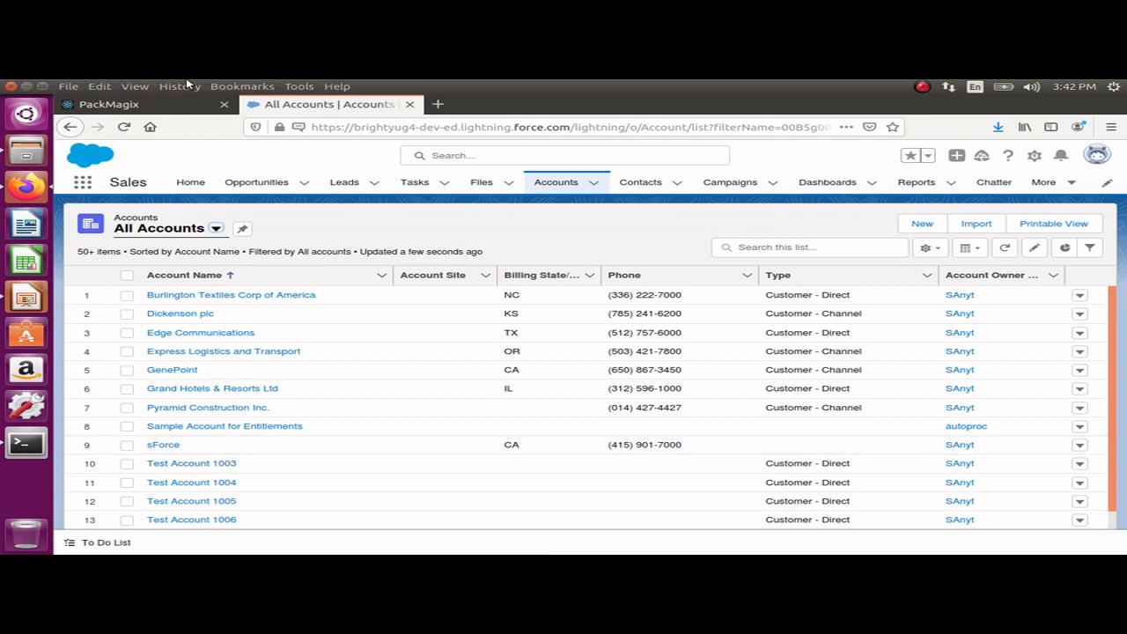
Step: Return to the PackMagix page and insert the Account records from the mapped CSV file
left_click(178, 107)
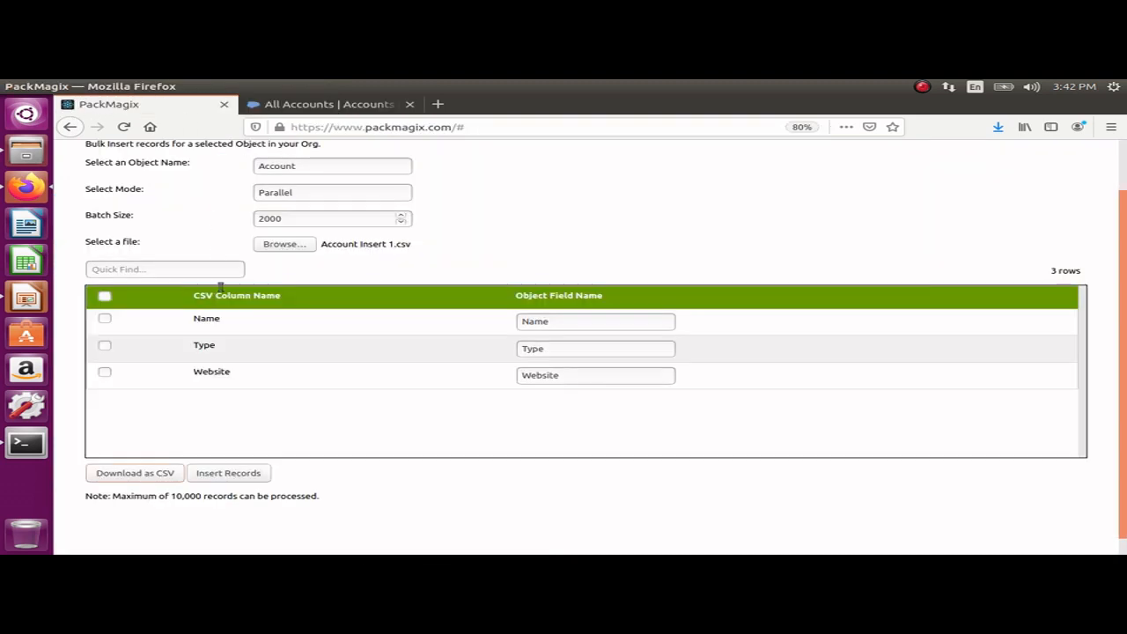
left_click(236, 474)
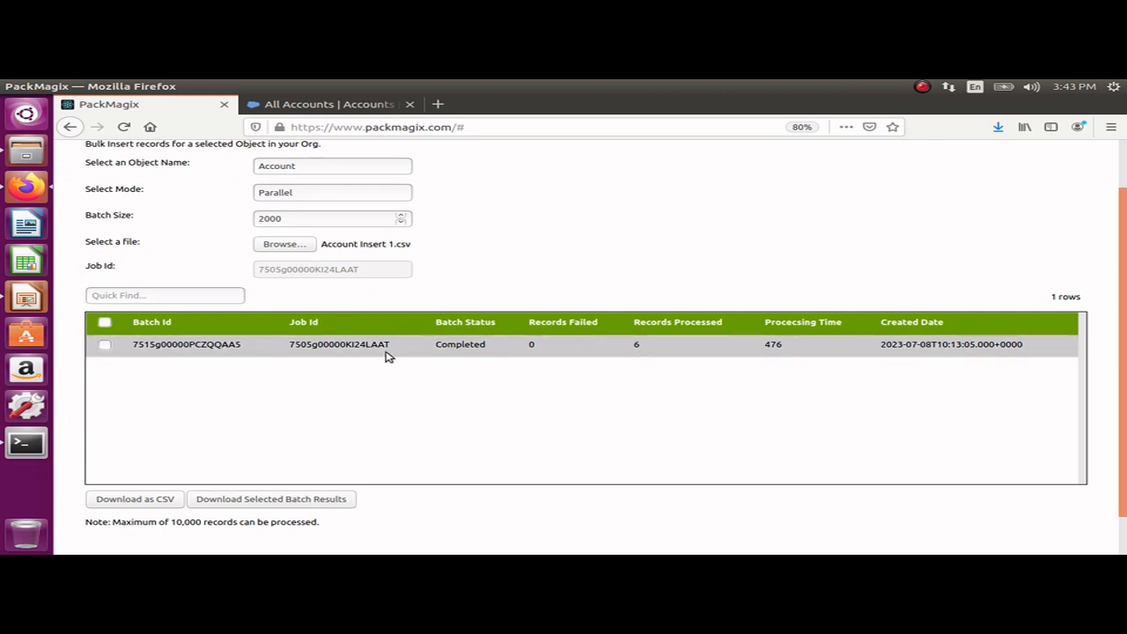
Step: Download the results of the completed batch and open the CSV in LibreOffice Calc with the default import settings
left_click(107, 346)
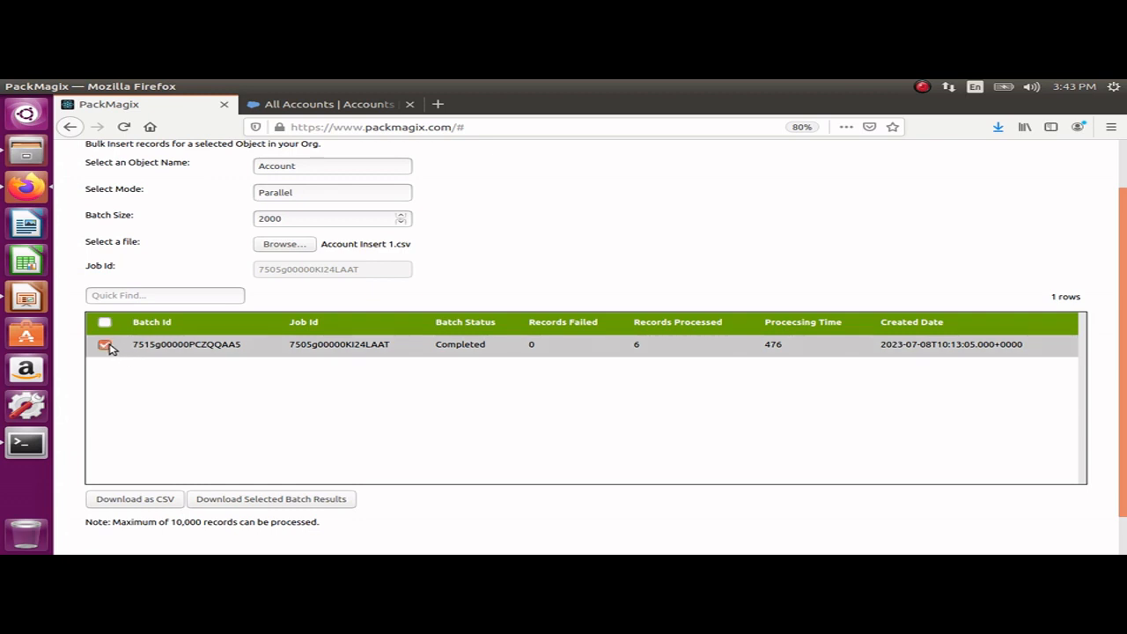
left_click(276, 499)
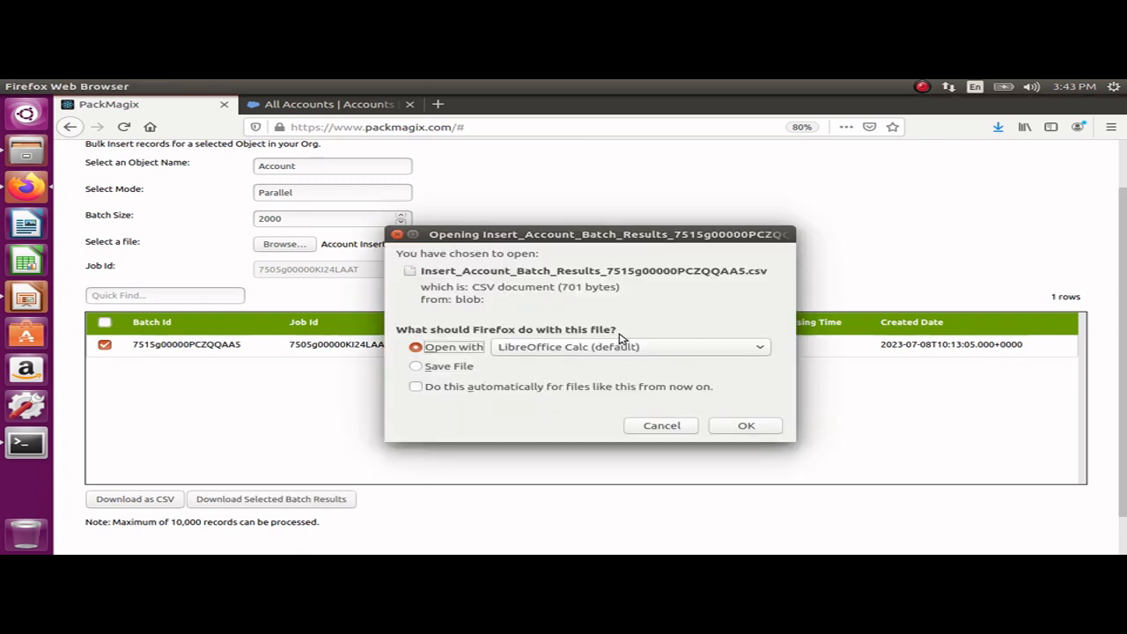
left_click(742, 427)
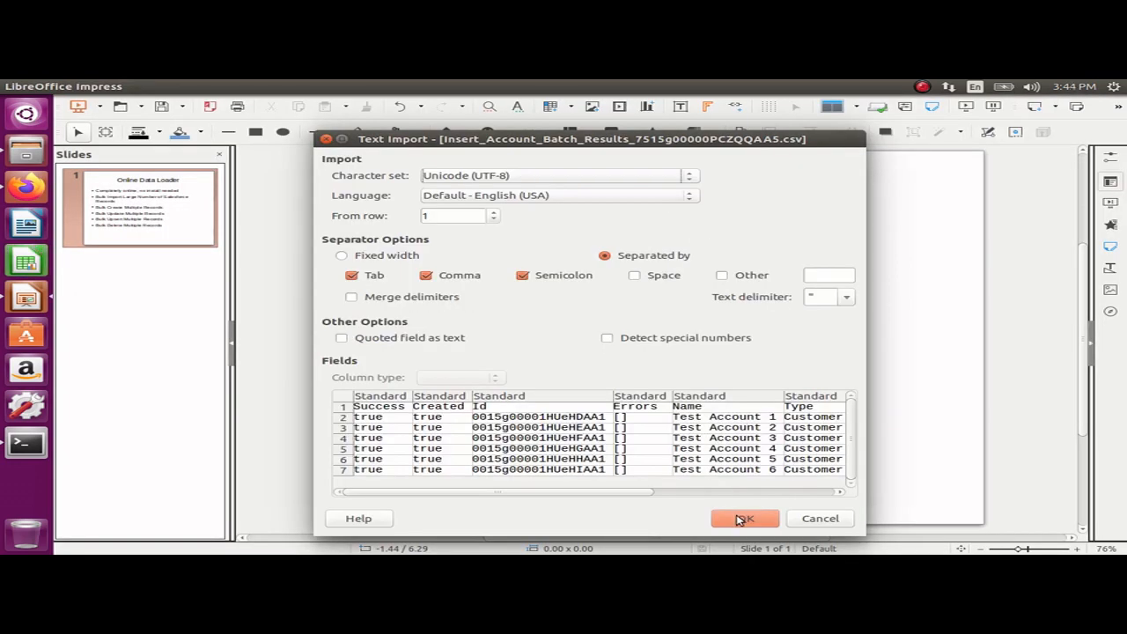
left_click(742, 518)
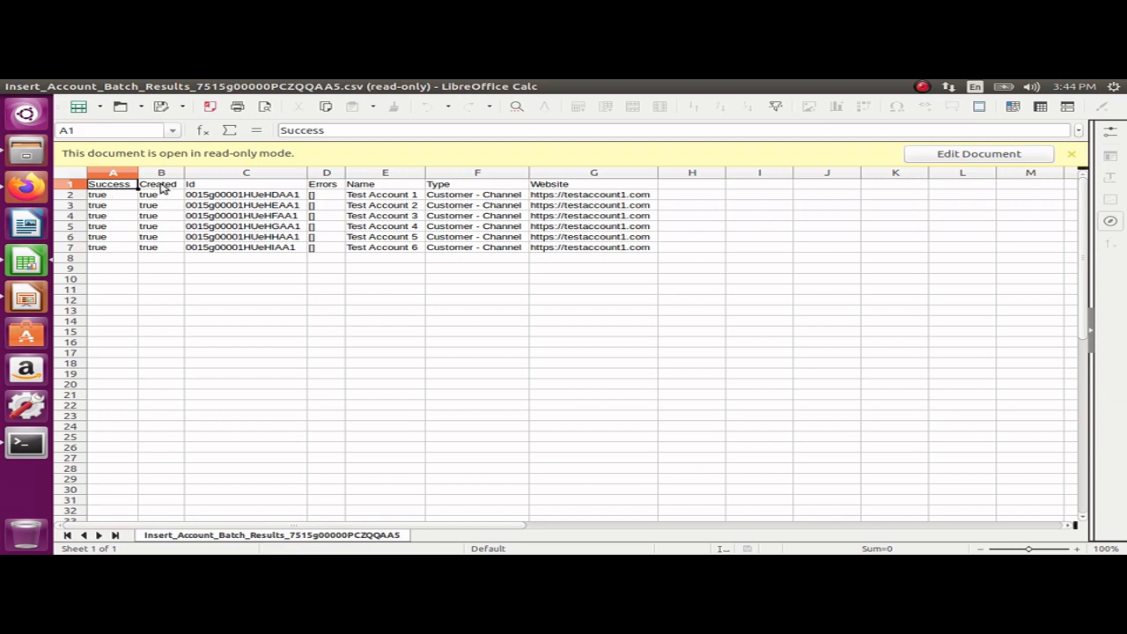
Step: Examine the Created, Id, Errors, Name, Type and Website columns of the batch results spreadsheet
left_click(167, 189)
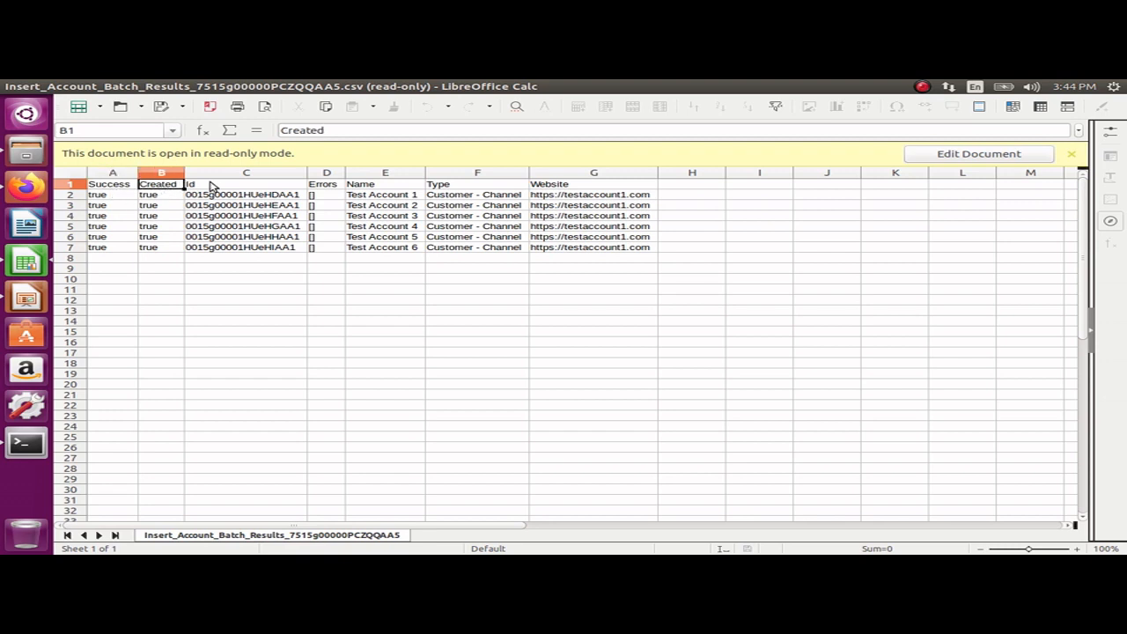
left_click(210, 185)
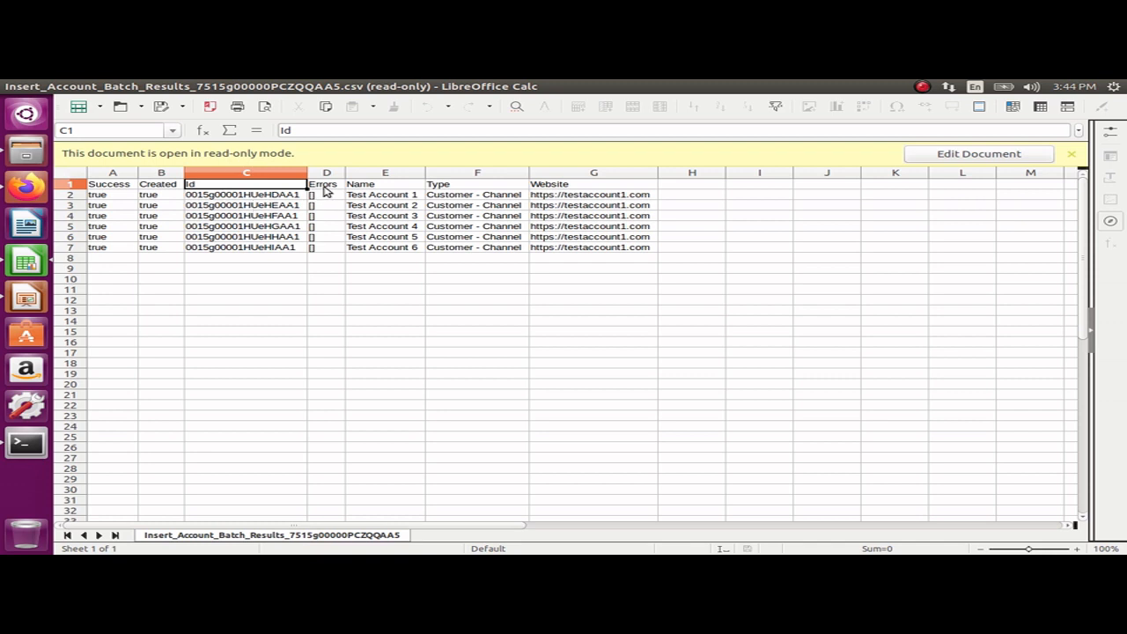
left_click(326, 188)
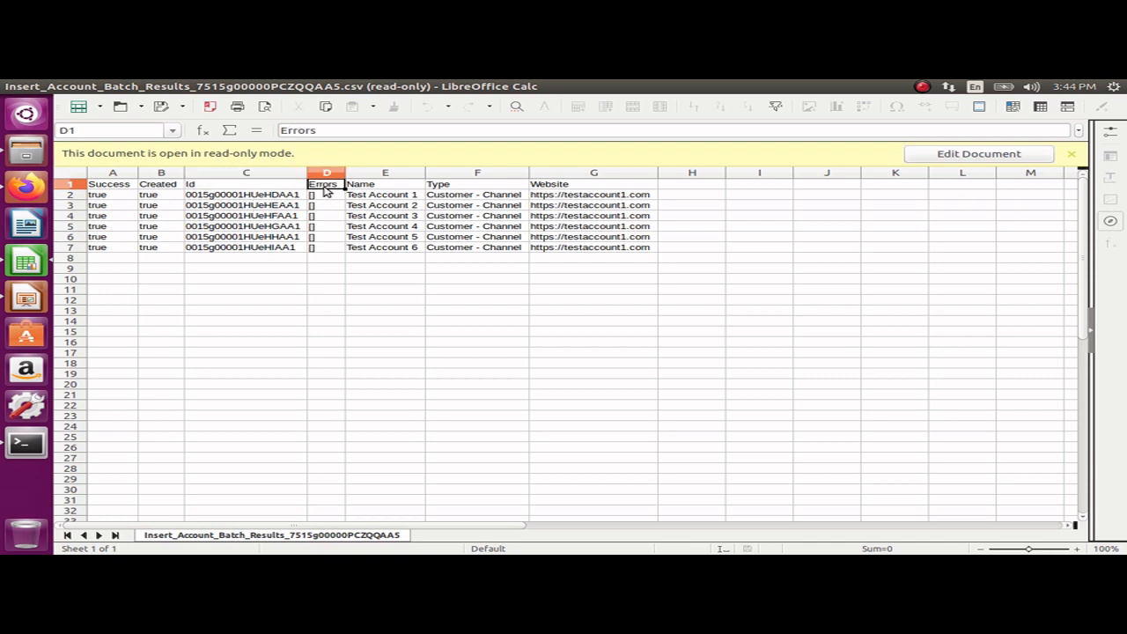
left_click(377, 187)
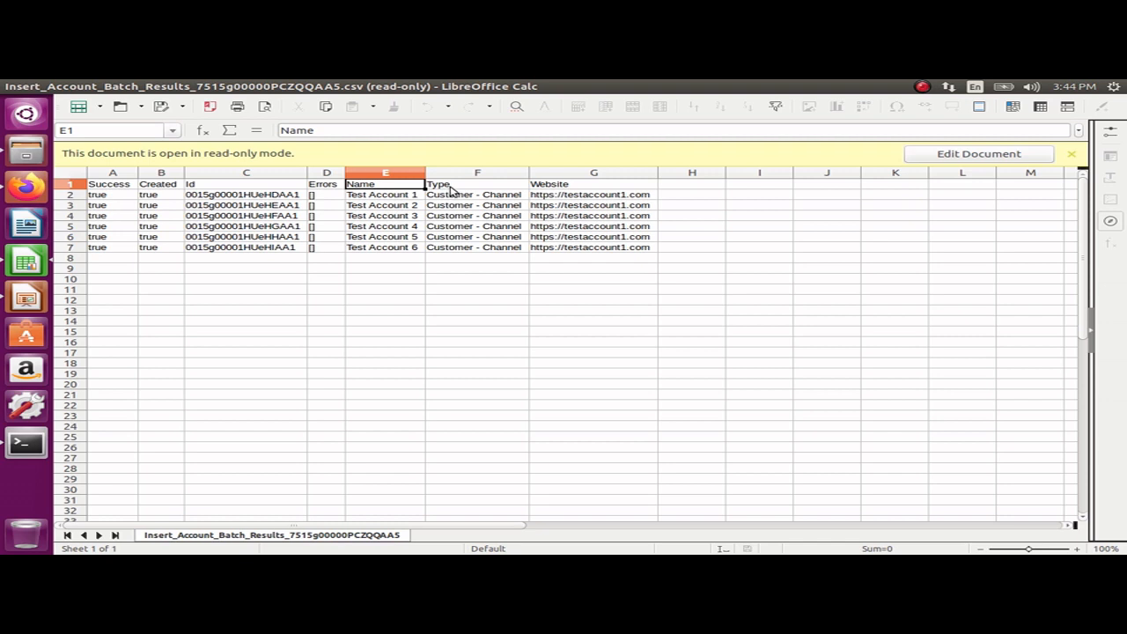
left_click(451, 187)
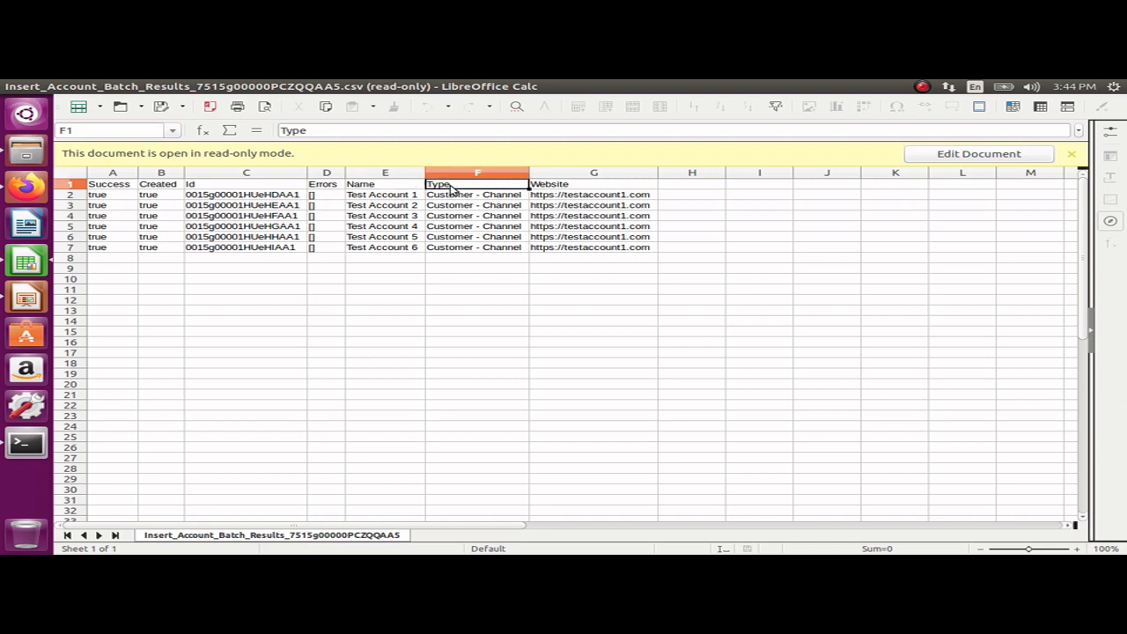
left_click(586, 187)
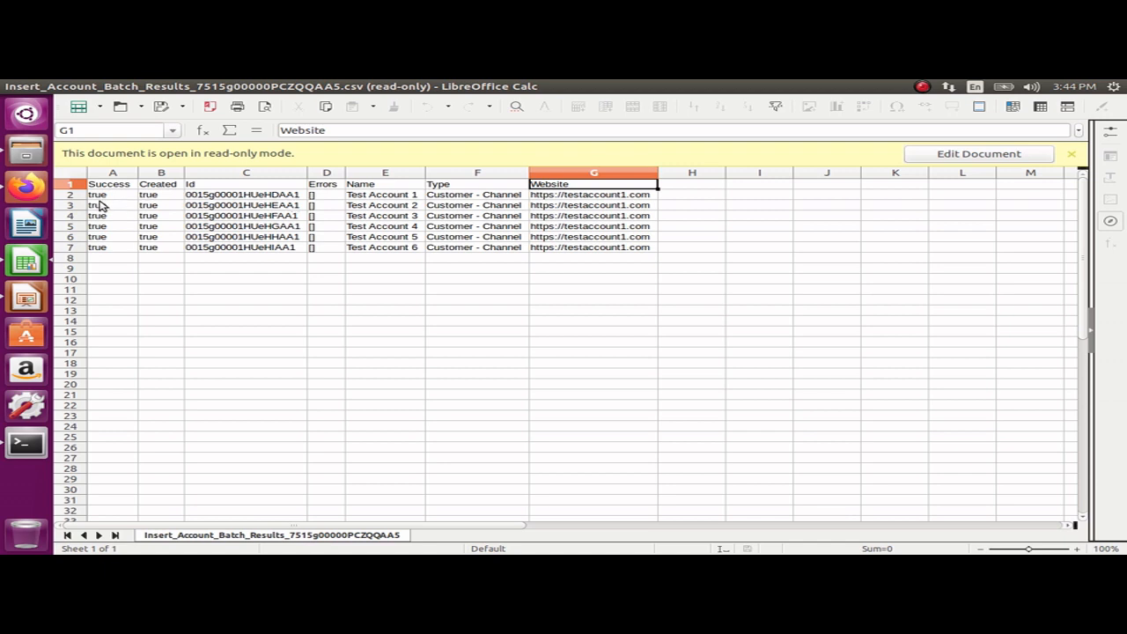
Step: Compare the Success to Errors result columns with the Name, Type and Website columns for all records, and return to Firefox
left_click_drag(101, 189, 251, 191)
left_click_drag(355, 186, 595, 185)
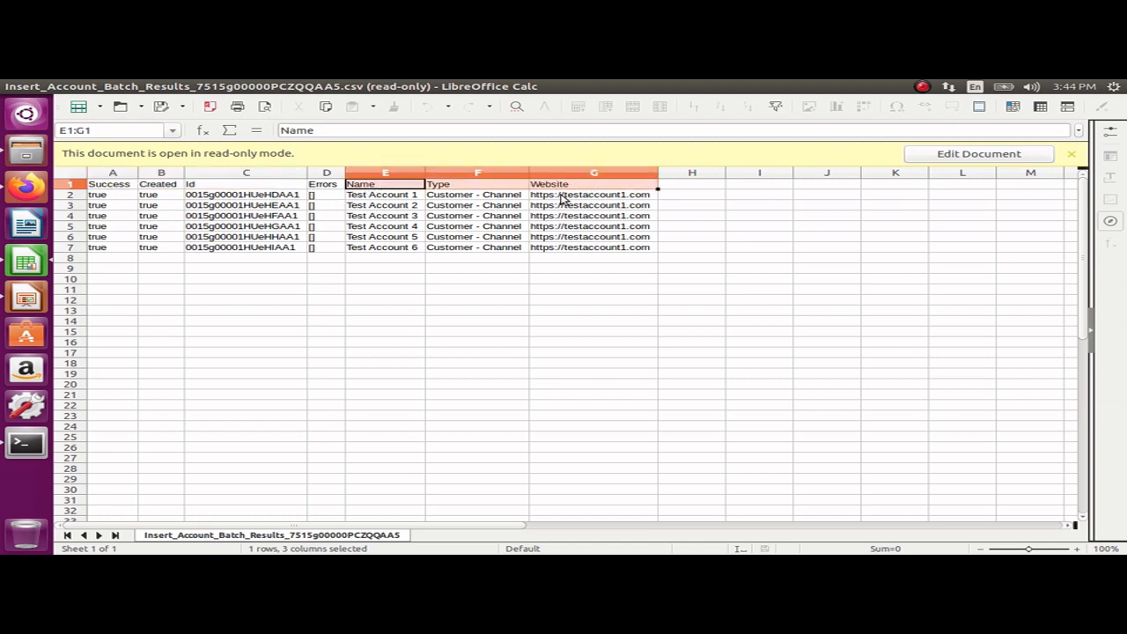
left_click(562, 198)
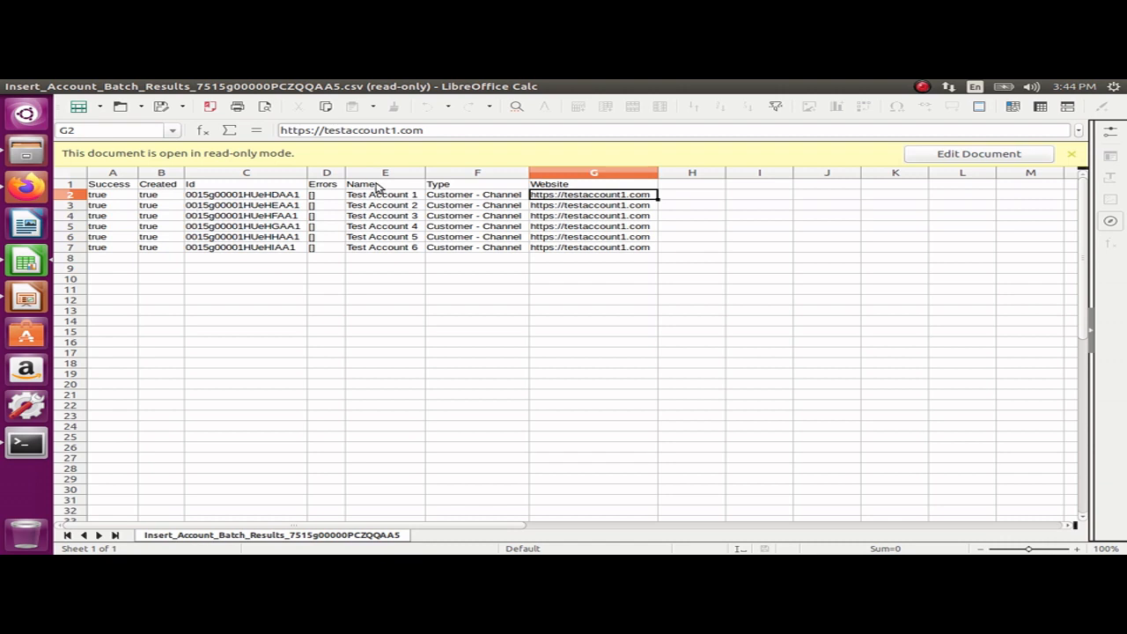
left_click_drag(338, 250, 50, 181)
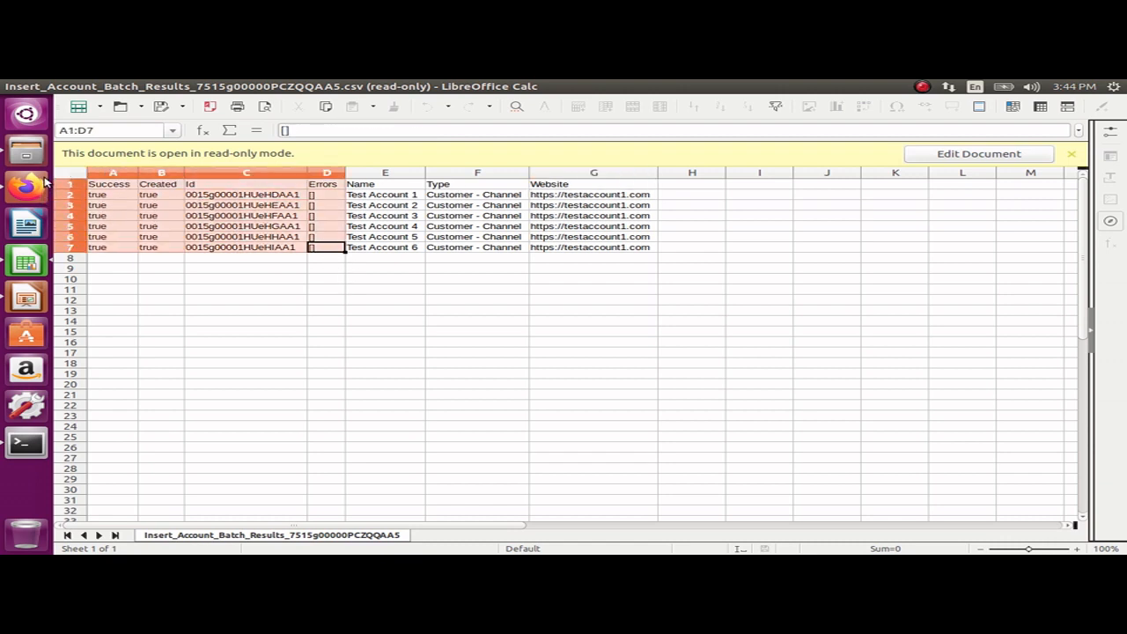
left_click(319, 265)
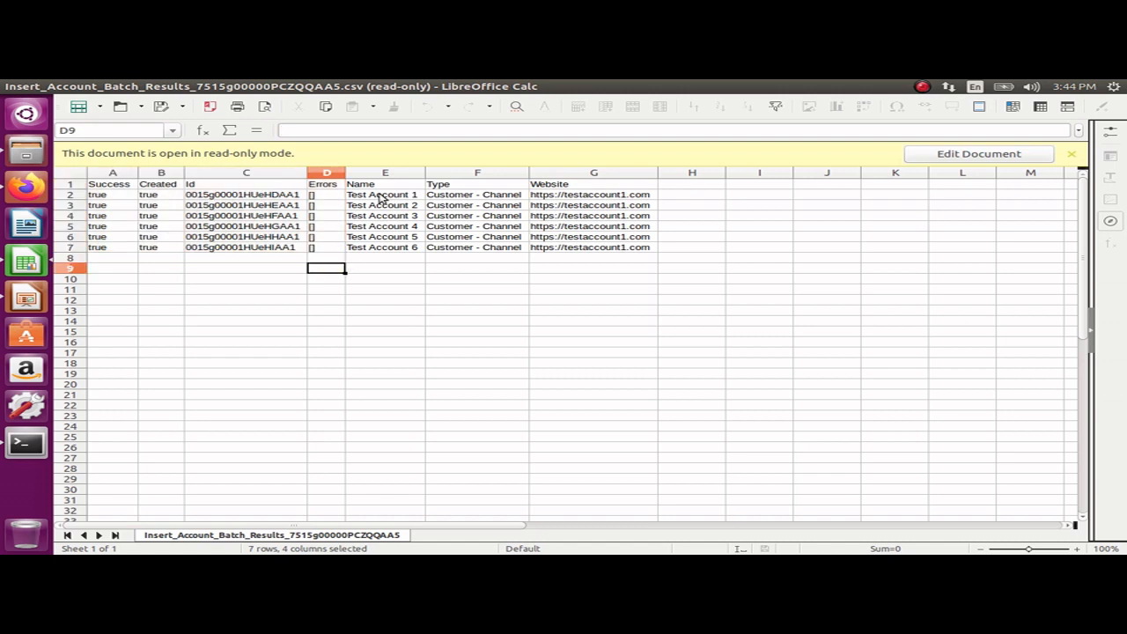
left_click_drag(372, 184, 592, 248)
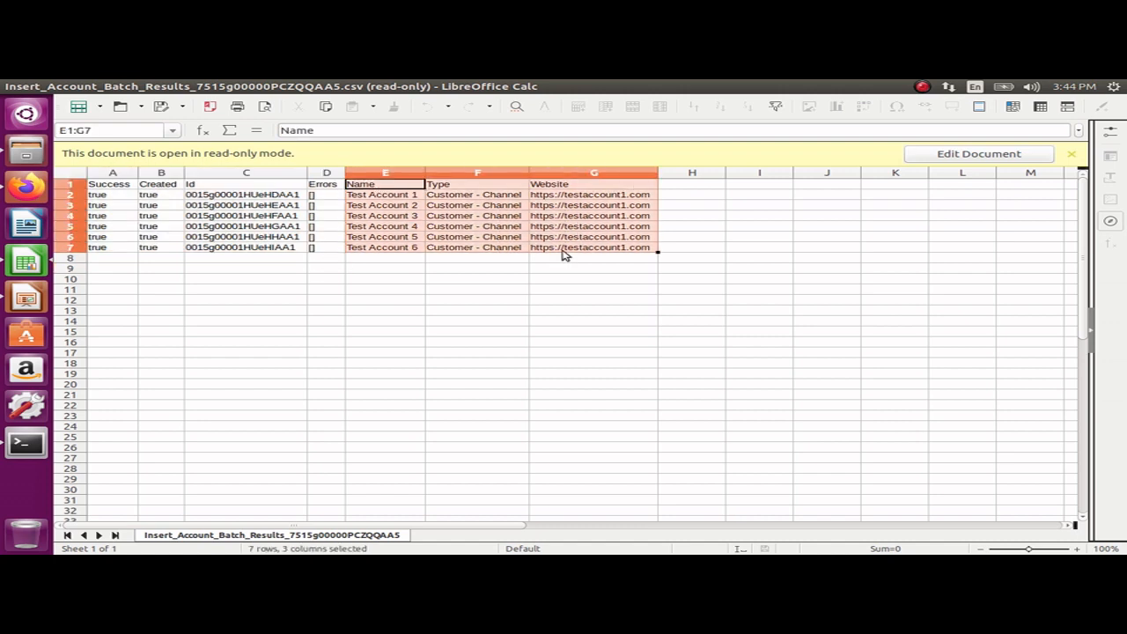
left_click(444, 268)
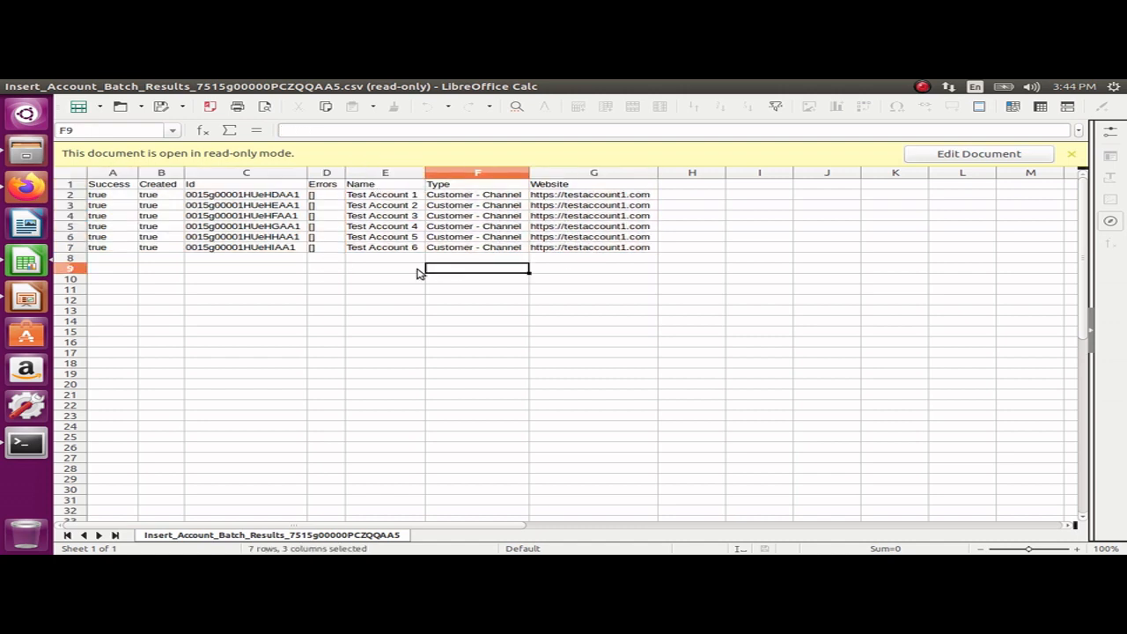
left_click(313, 236)
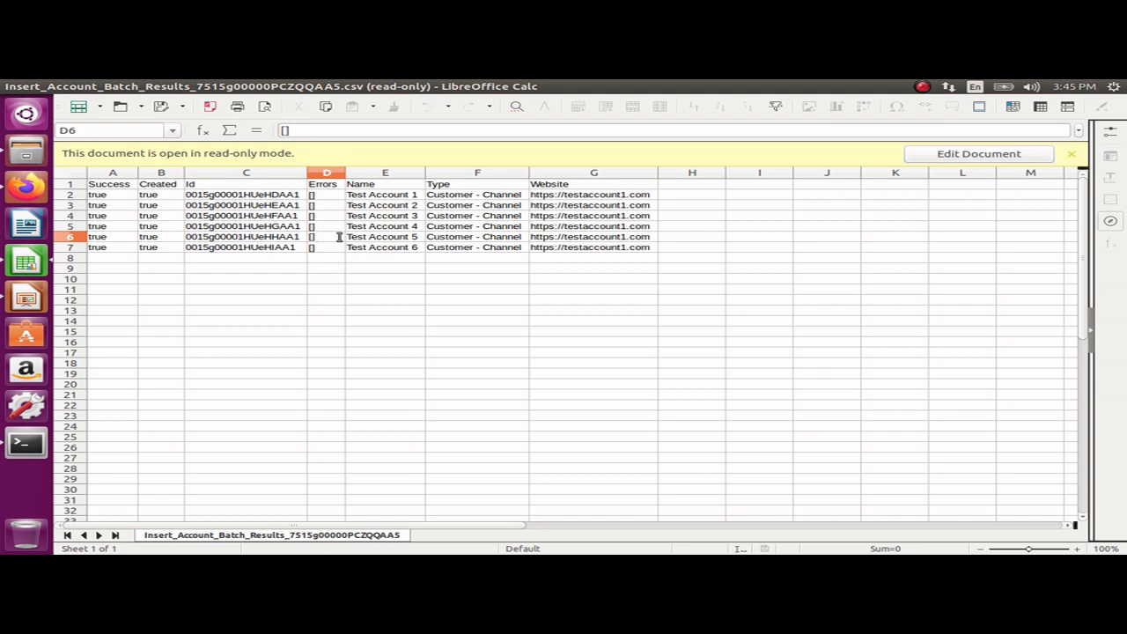
left_click(239, 240)
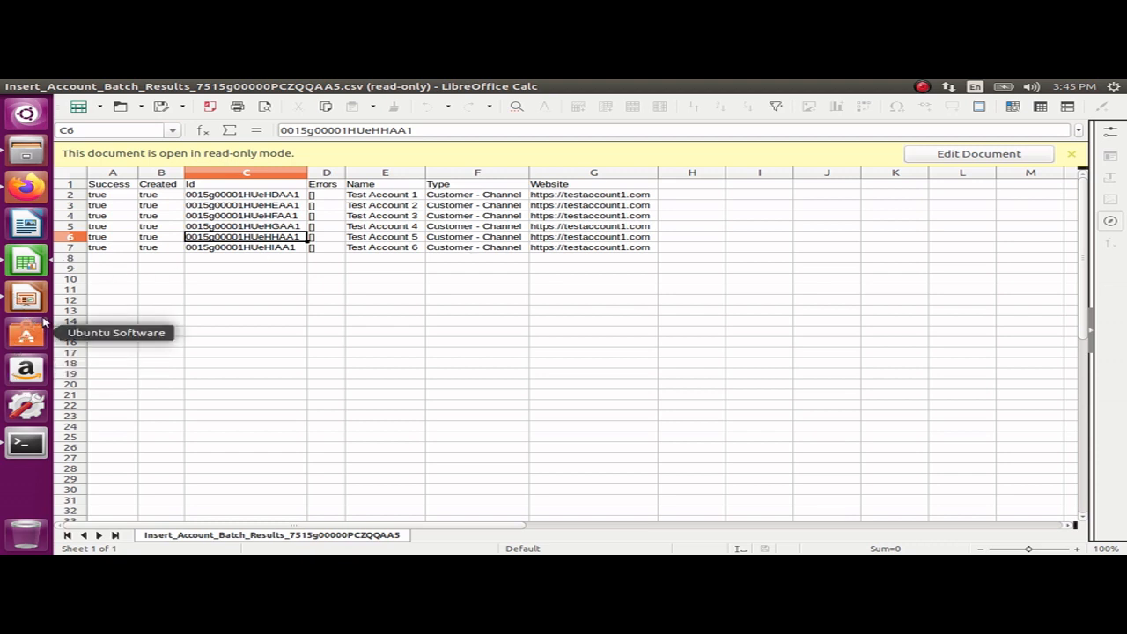
left_click(27, 188)
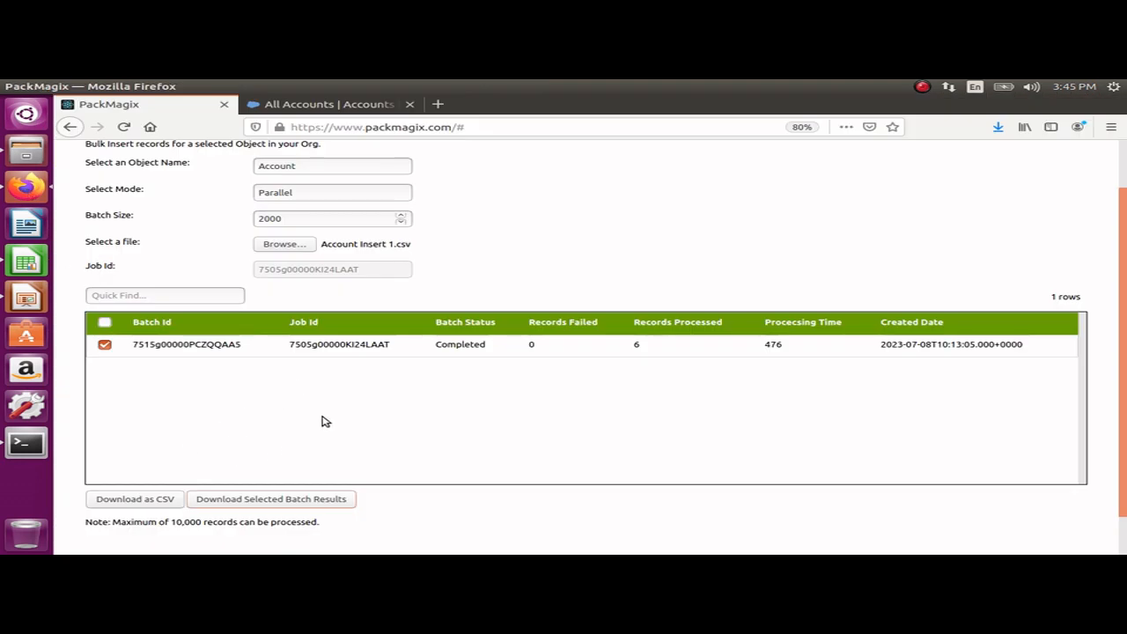
Step: Go to the home page and open the Data Update tool for bulk updating records
scroll(322, 420, "up", 2)
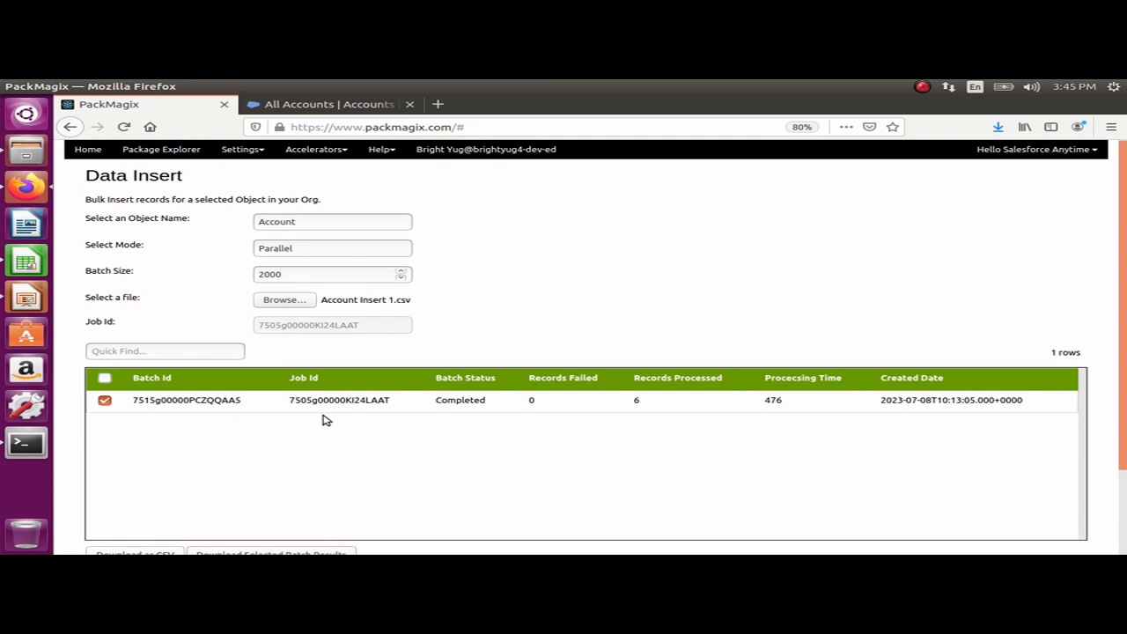
scroll(322, 420, "down", 3)
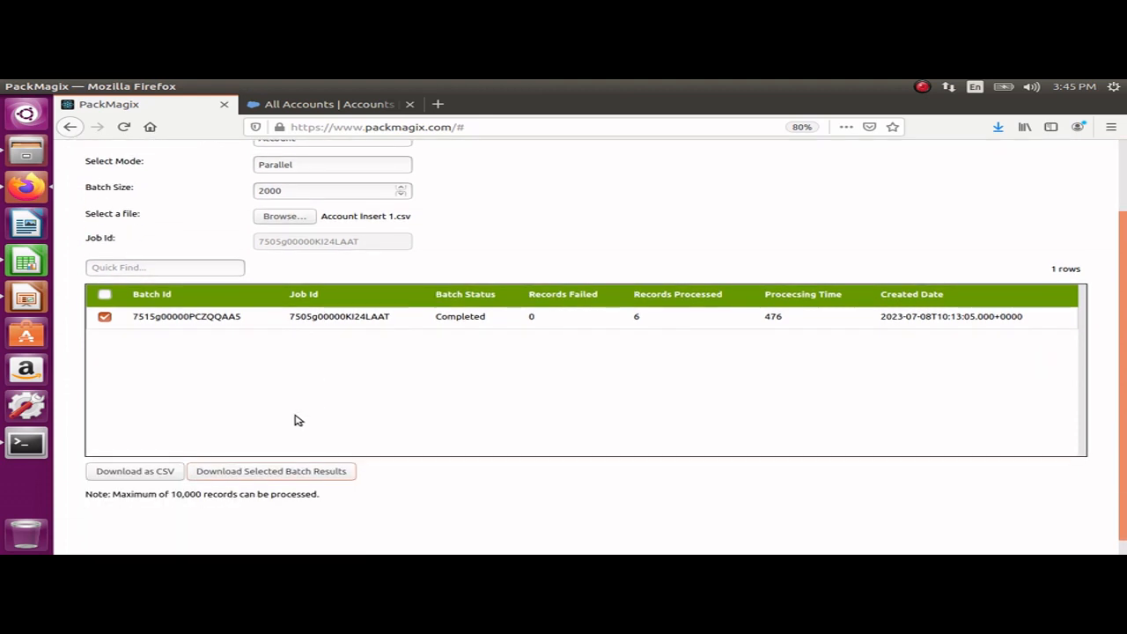
scroll(302, 420, "up", 3)
left_click(88, 154)
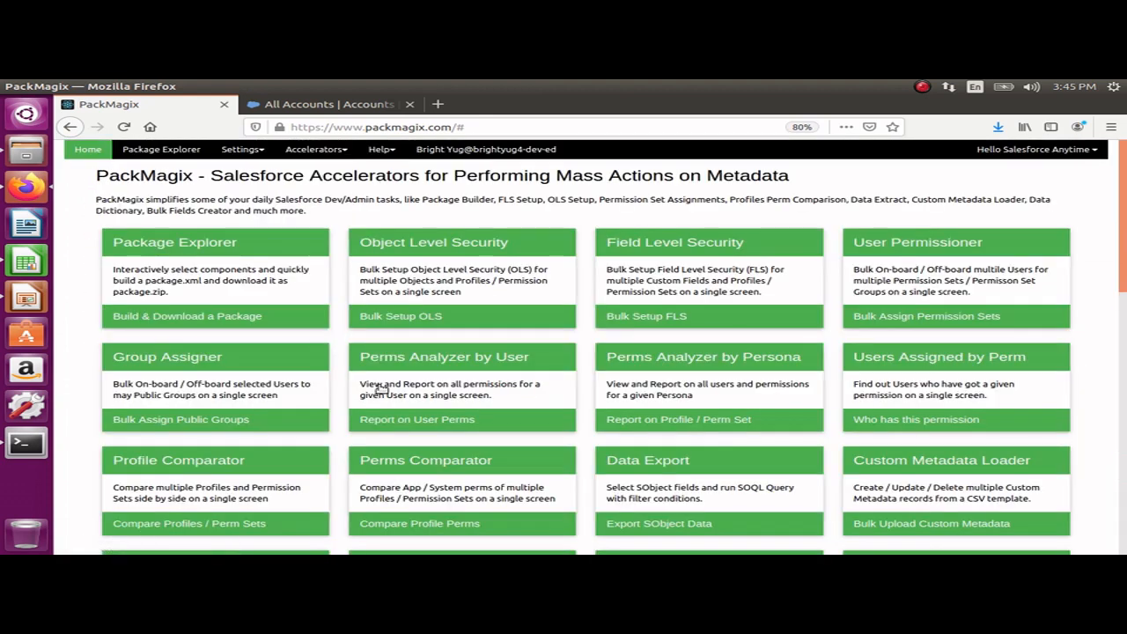
scroll(375, 387, "down", 5)
scroll(380, 389, "down", 6)
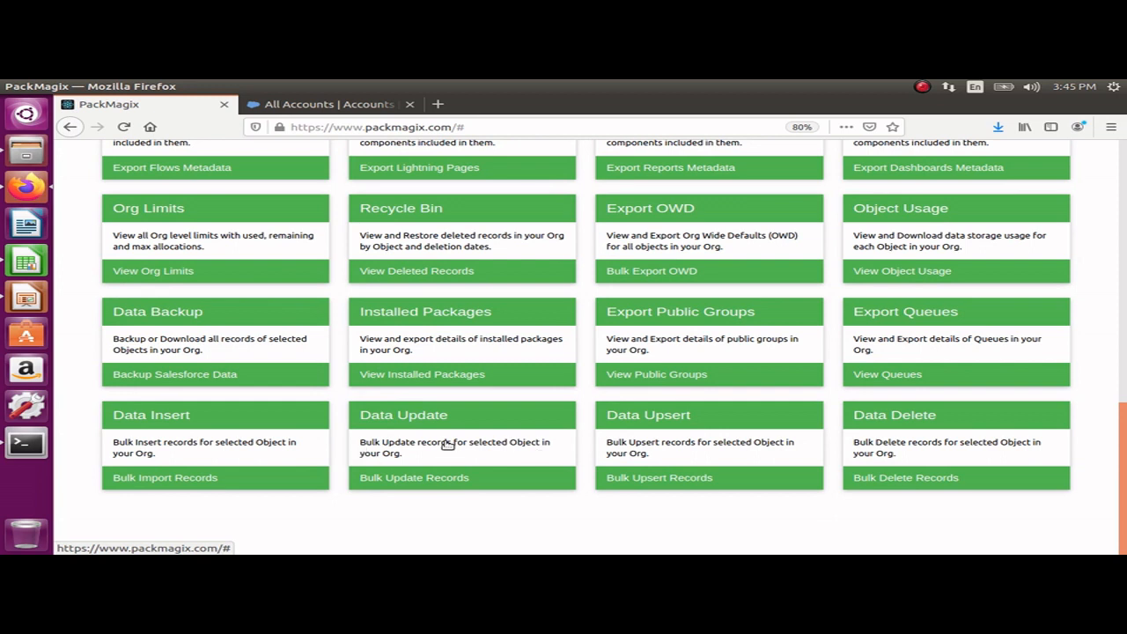
left_click(404, 447)
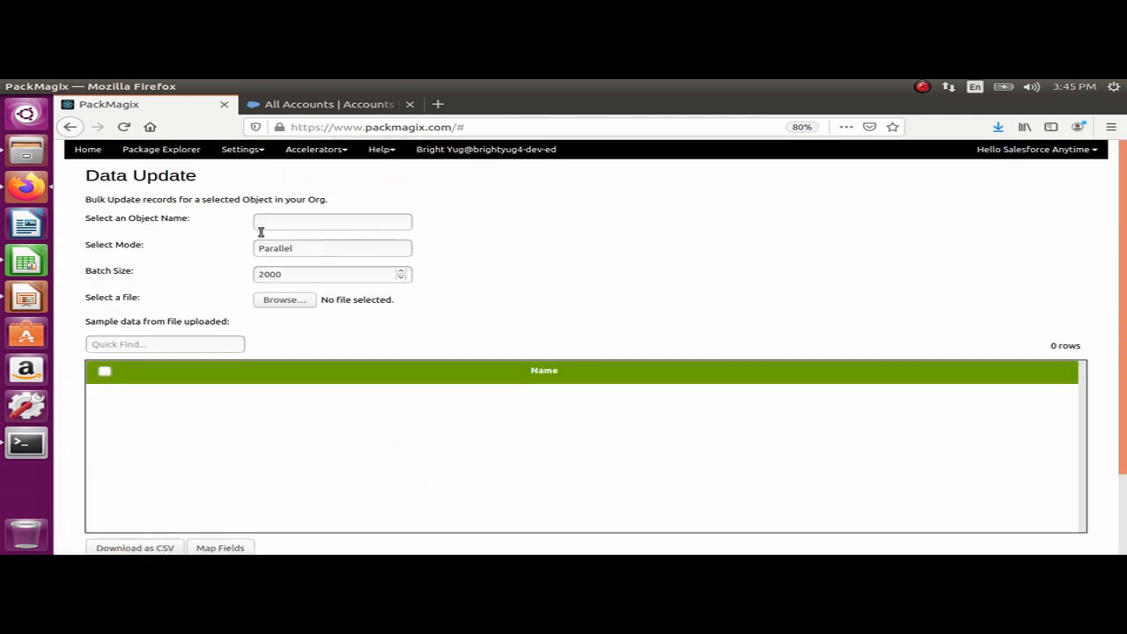
Step: View Account Insert 1.csv from the Documents folder in LibreOffice Calc with default import settings, and close it and the batch results spreadsheet
left_click(25, 153)
left_click(418, 355)
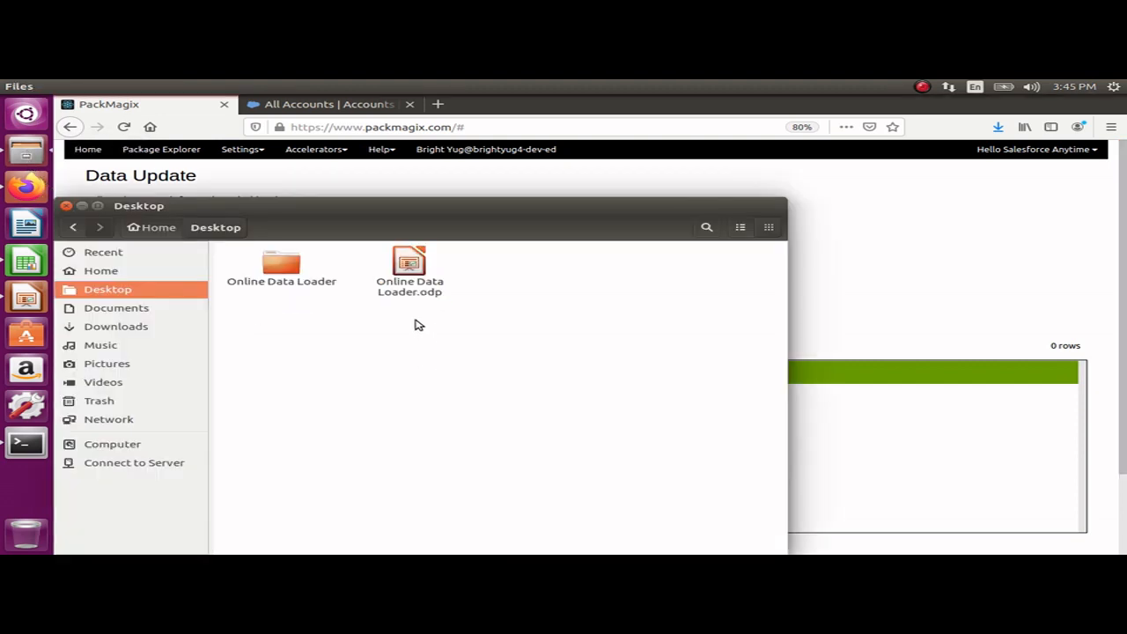
left_click(119, 309)
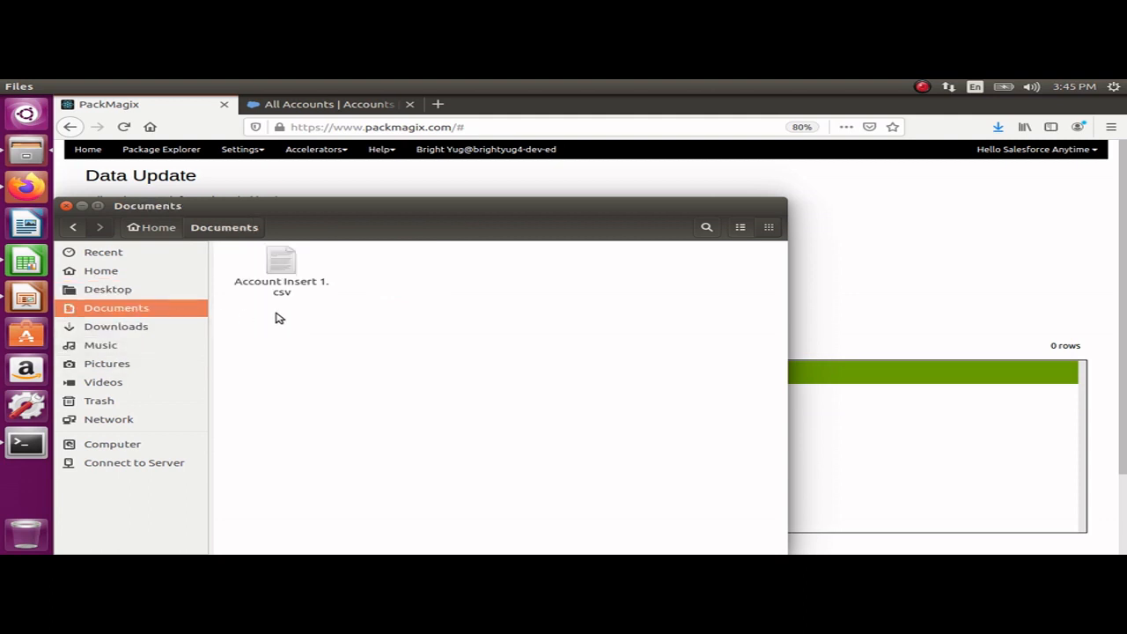
double_click(283, 278)
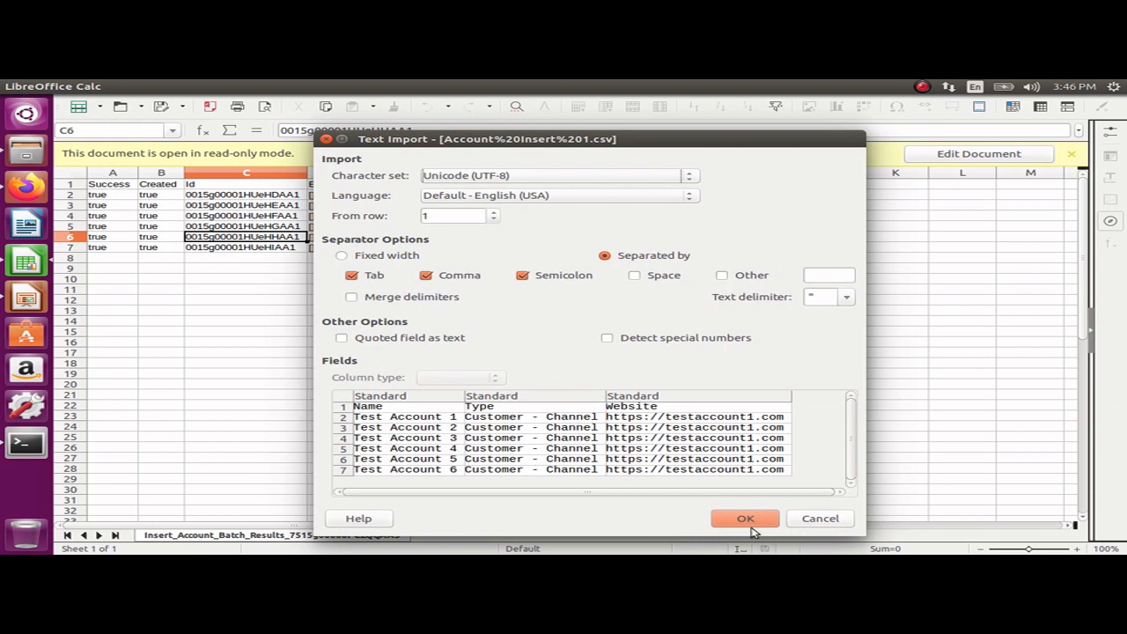
left_click(749, 520)
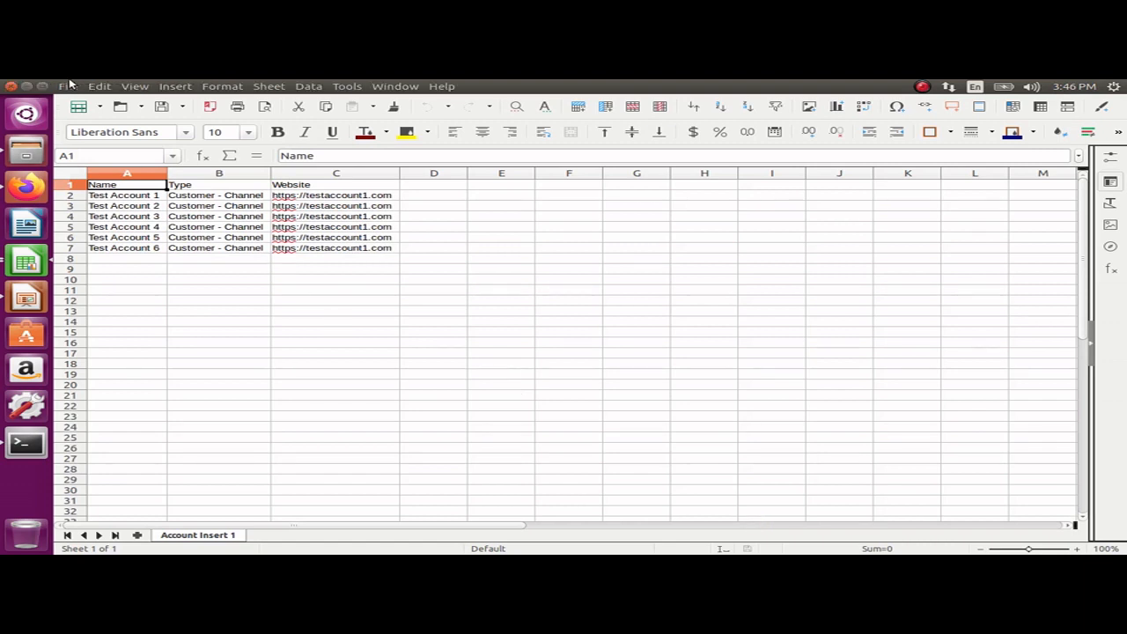
left_click(11, 86)
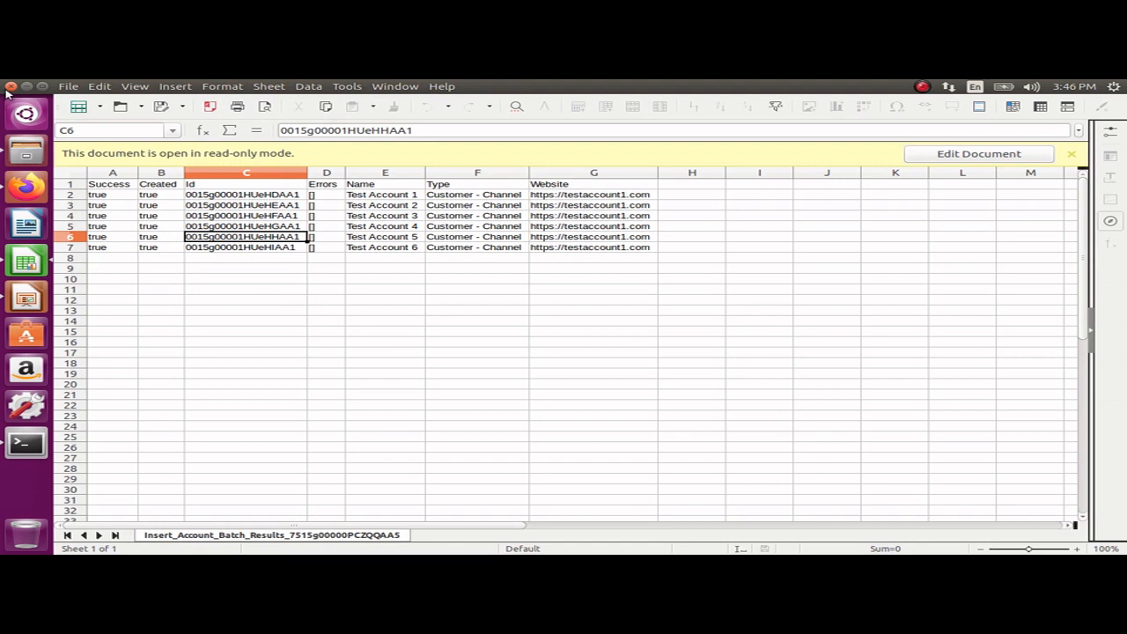
left_click(11, 86)
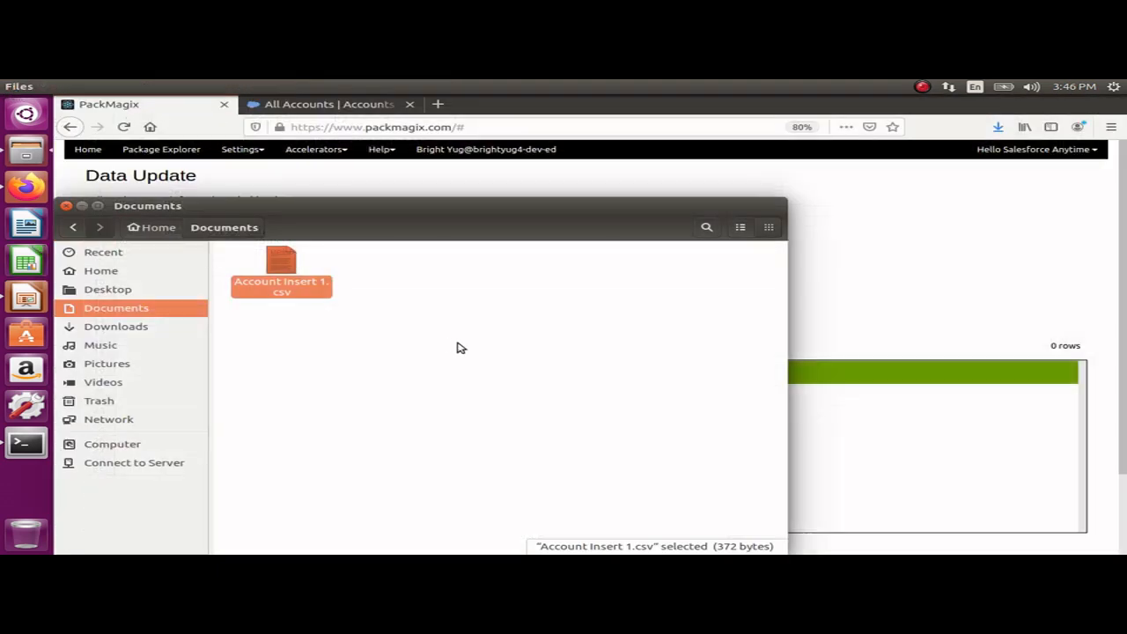
Step: Return to Firefox, open the Data Export tool from the home page, and choose the Account object
left_click(836, 313)
left_click(88, 150)
scroll(705, 458, "down", 1)
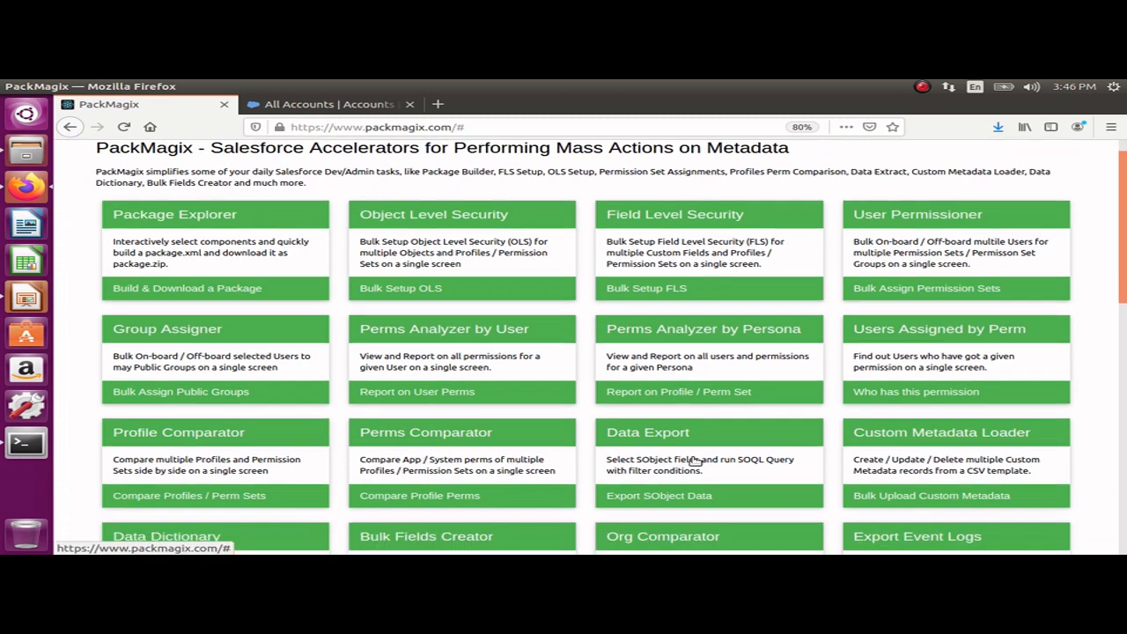
left_click(695, 461)
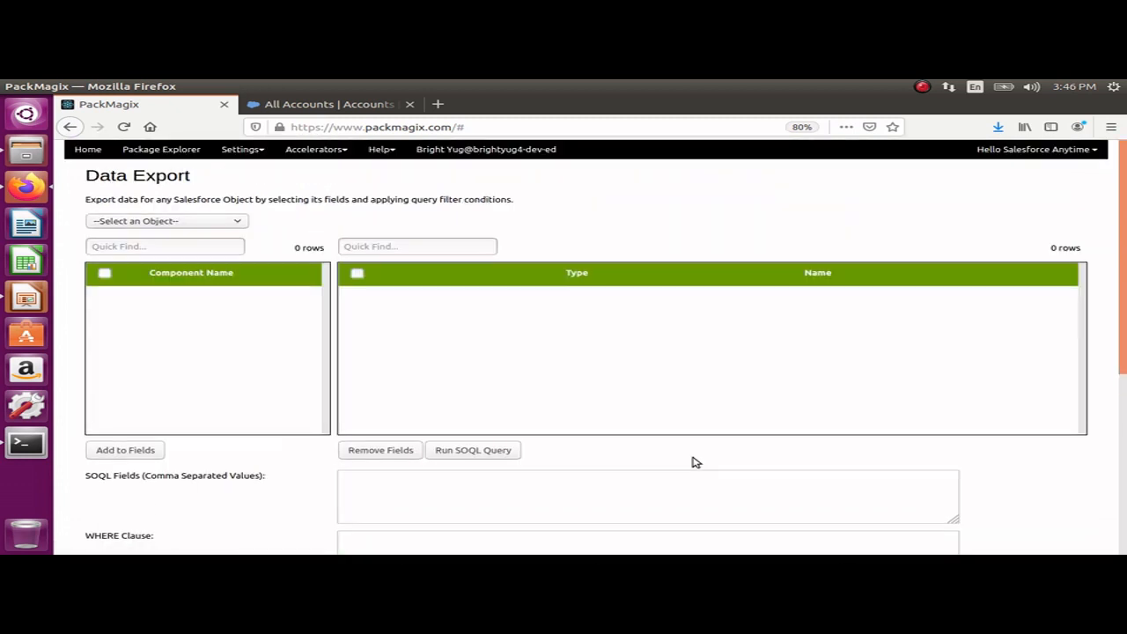
left_click(197, 222)
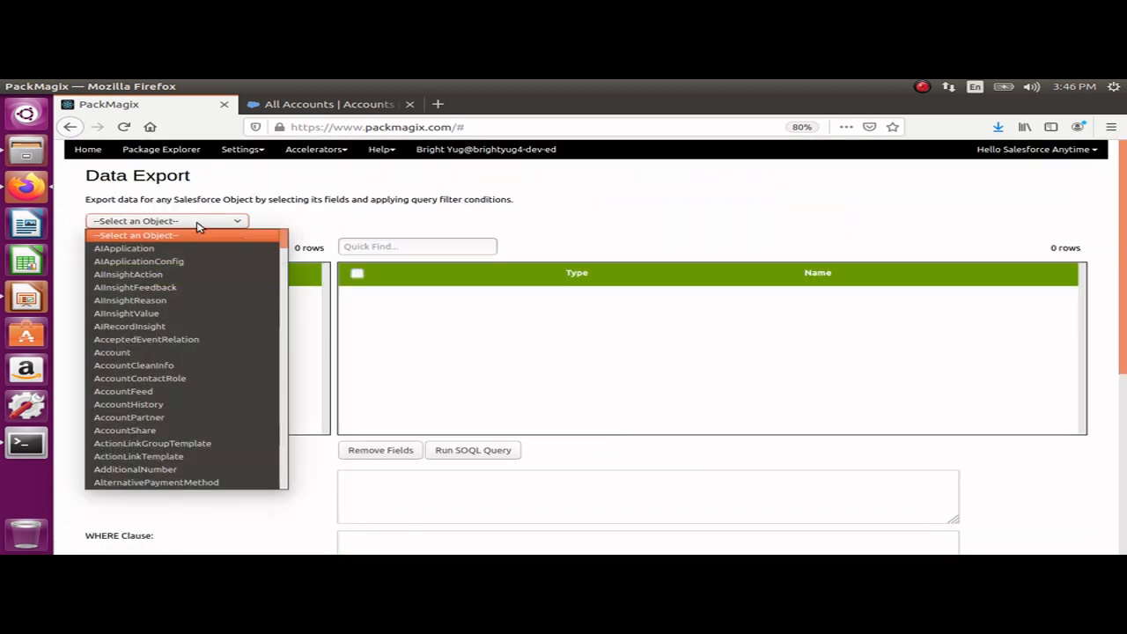
left_click(146, 354)
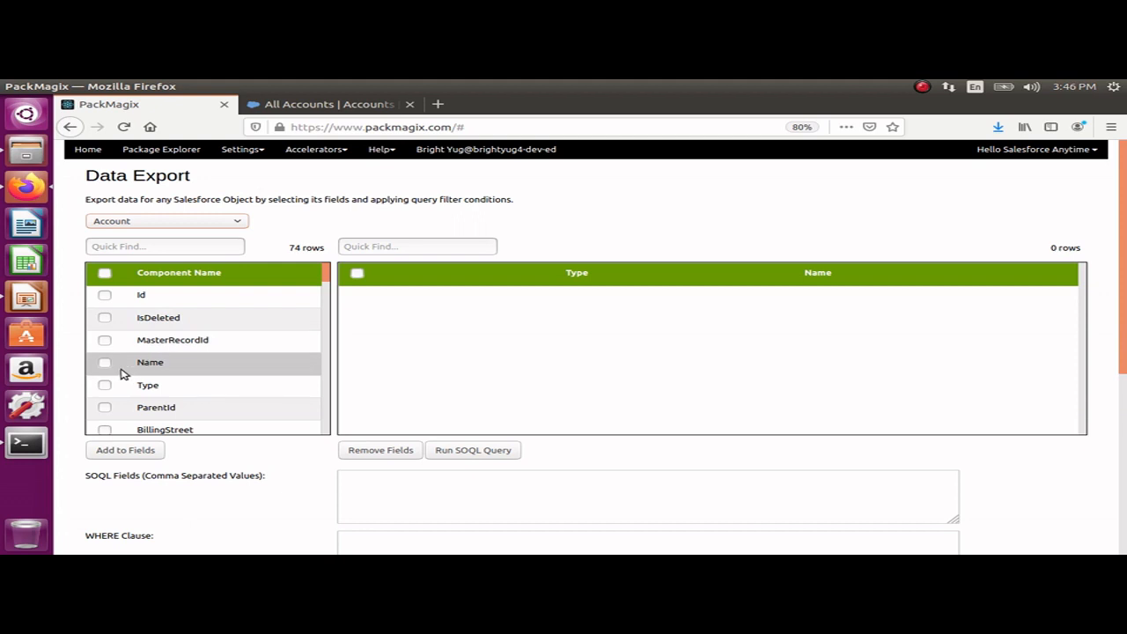
Step: Add the Id, Name, Type and Website fields of Account to the export query
left_click(103, 364)
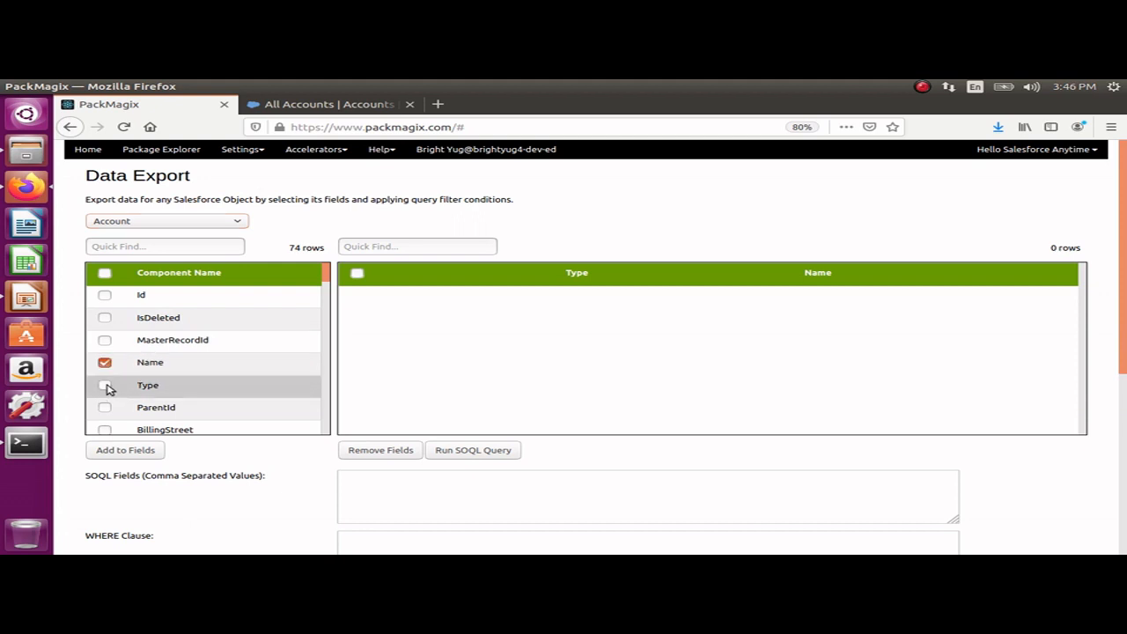
left_click(105, 386)
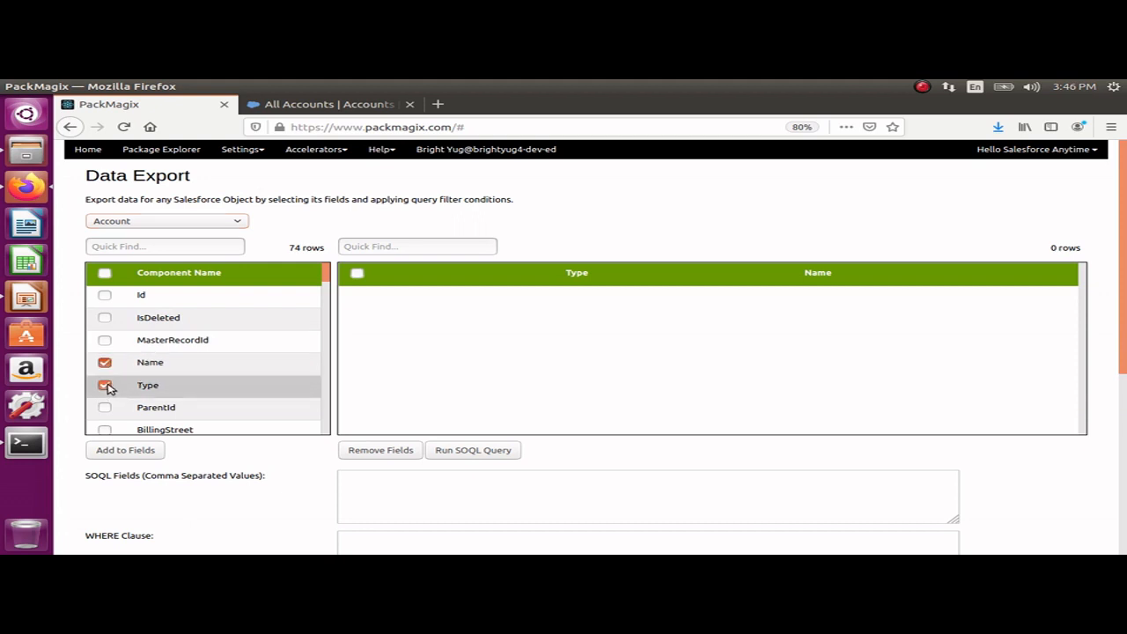
left_click(105, 296)
scroll(129, 392, "down", 1)
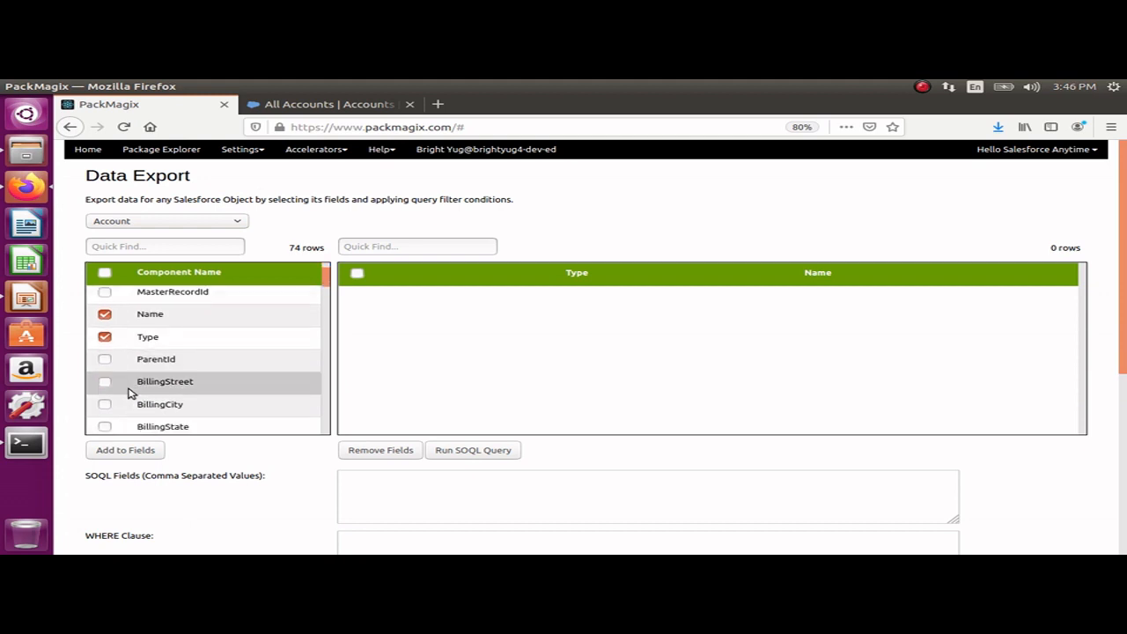
scroll(129, 393, "down", 1)
scroll(129, 390, "up", 2)
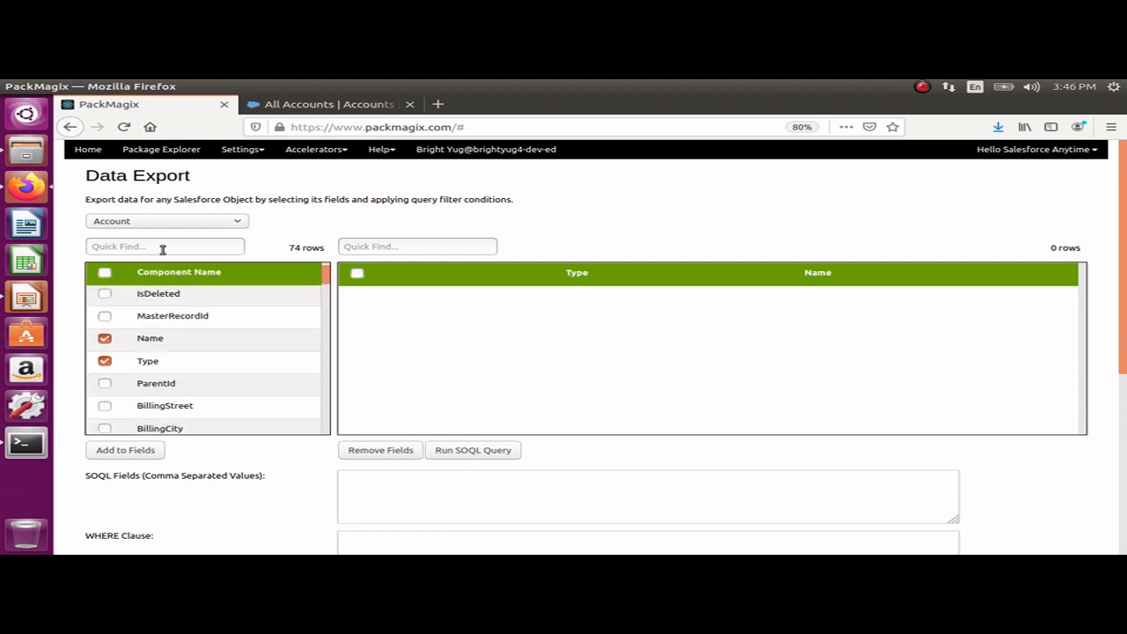
type("w")
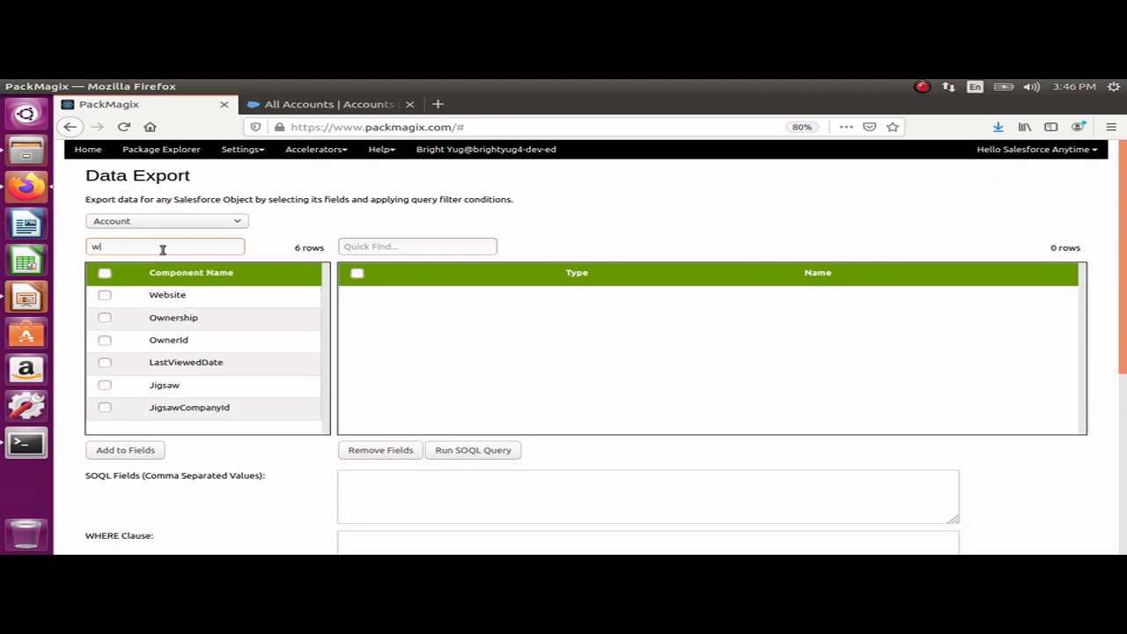
left_click(105, 296)
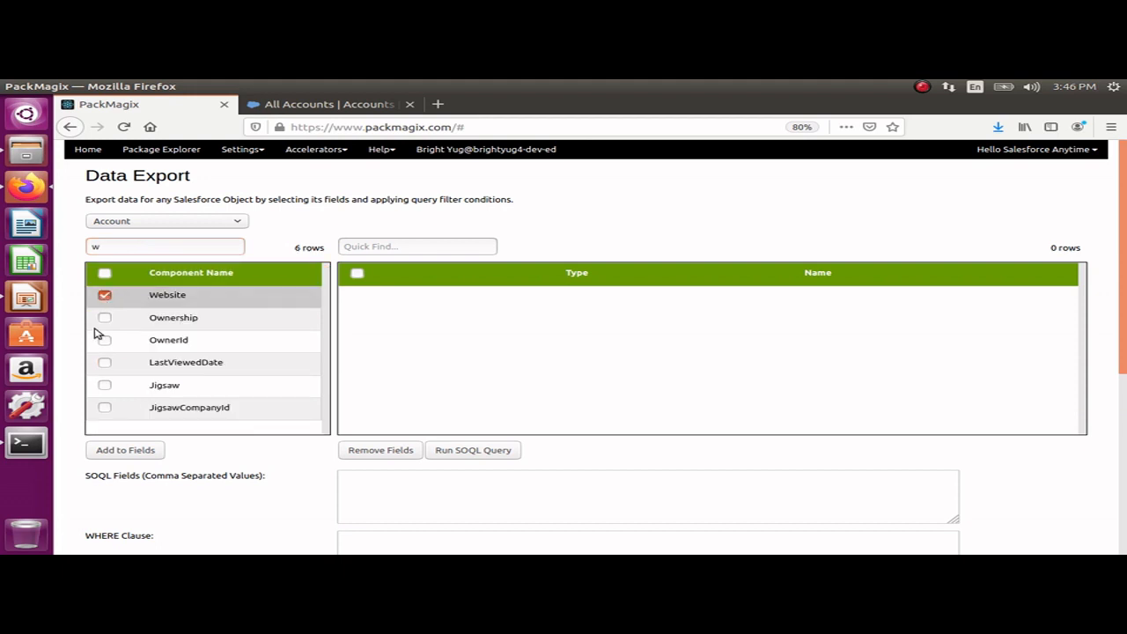
left_click(119, 450)
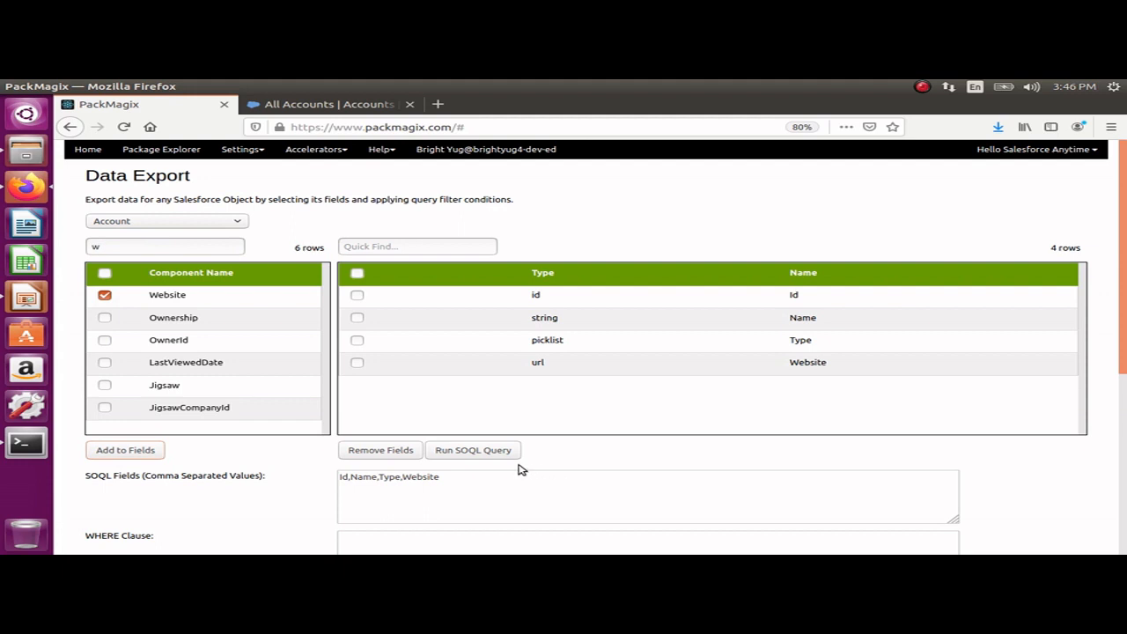
Step: Set the query's WHERE clause to Name IN ('Test Account 1', 'Test Account 2')
scroll(520, 467, "down", 1)
scroll(477, 455, "down", 1)
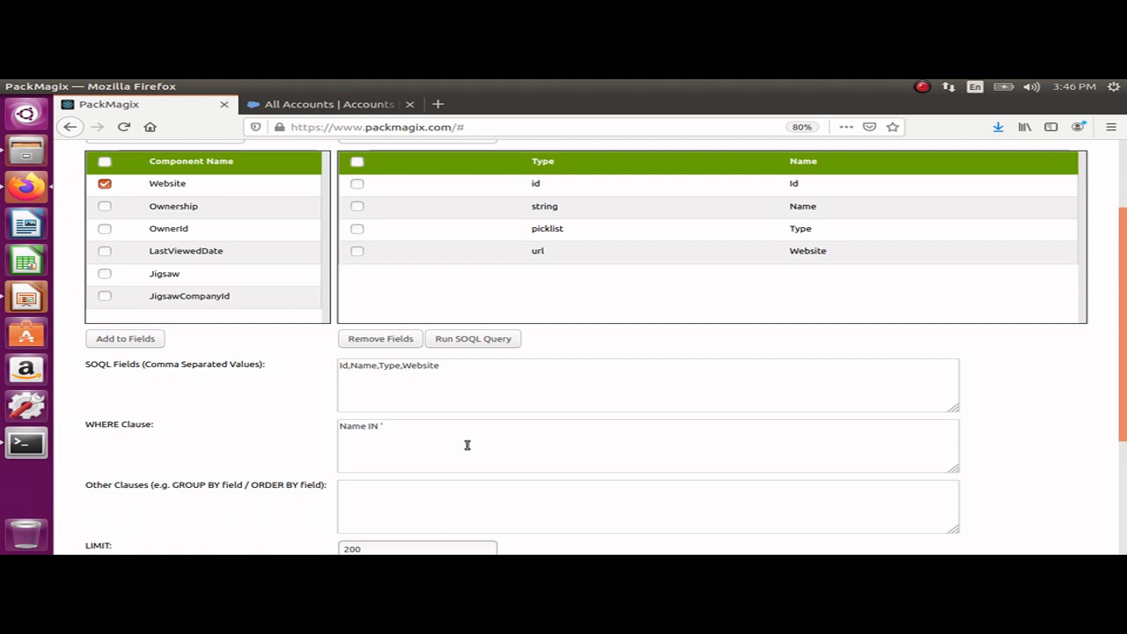
type("unt")
key("BackSpace")
key("BackSpace")
key("BackSpace")
key("BackSpace")
key("BackSpace")
key("BackSpace")
type("(")
scroll(559, 415, "down", 1)
scroll(558, 415, "down", 2)
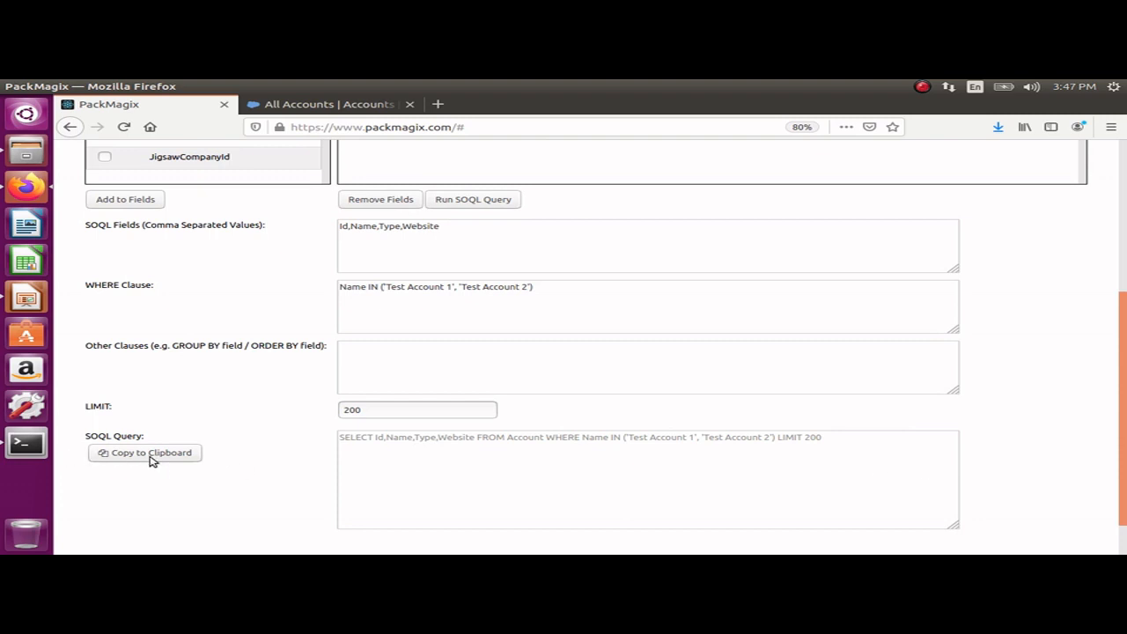
Step: Run the SOQL query and save its results as the CSV file Account_Query_Results.csv
scroll(478, 437, "up", 4)
left_click(476, 368)
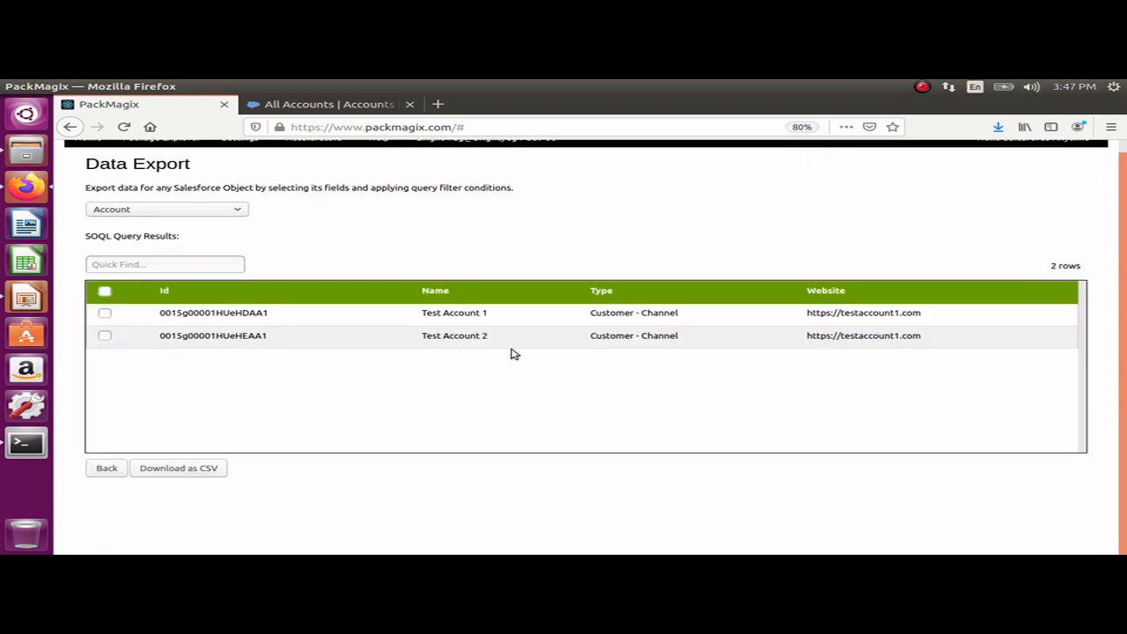
left_click(189, 467)
left_click(453, 369)
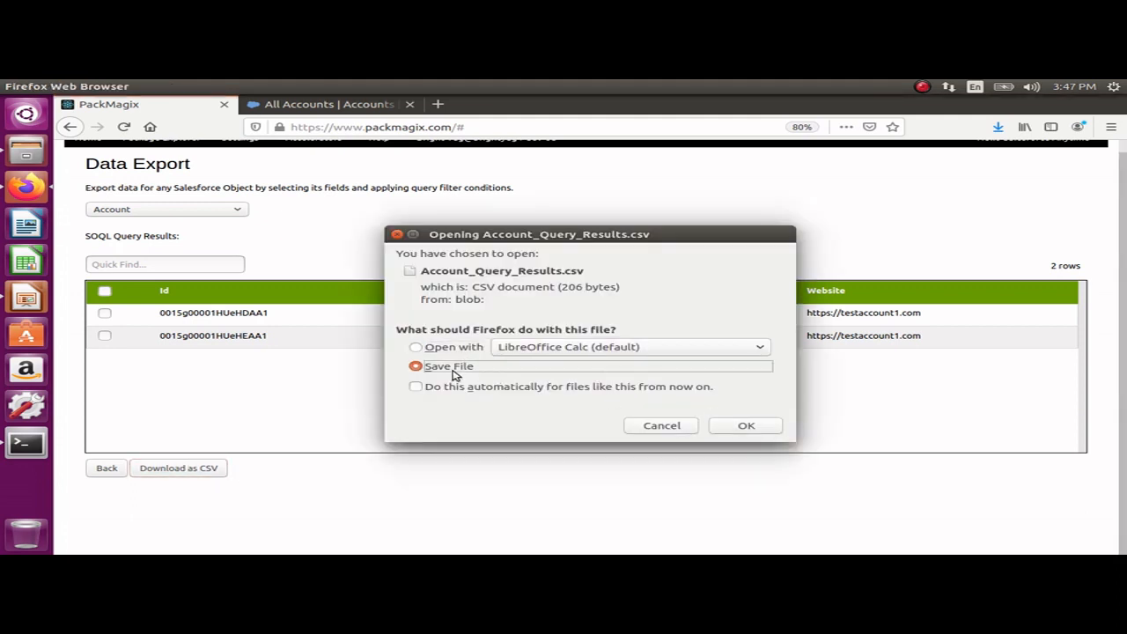
left_click(746, 426)
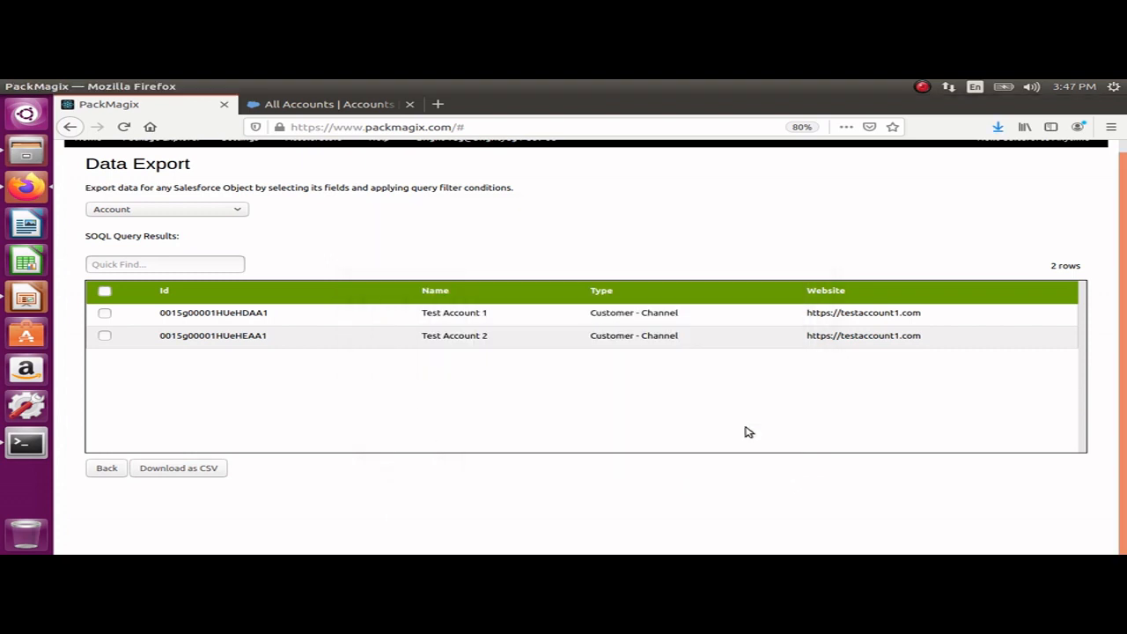
Step: Open Account_Query_Results.csv from the Downloads folder in LibreOffice Calc with the default import settings
left_click(26, 155)
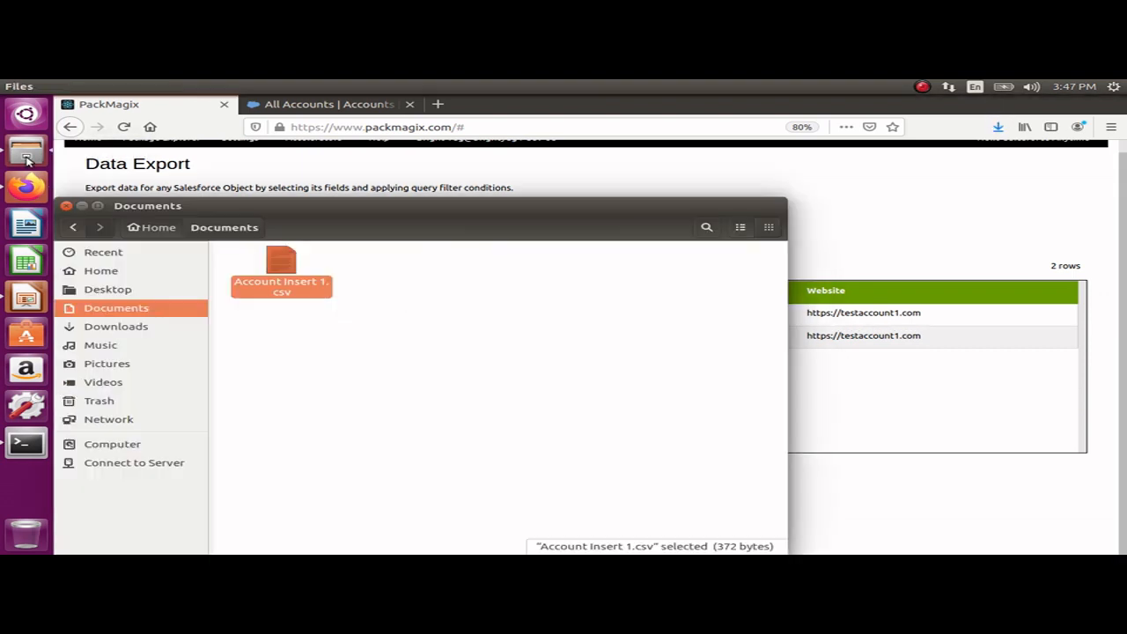
left_click(104, 326)
double_click(285, 273)
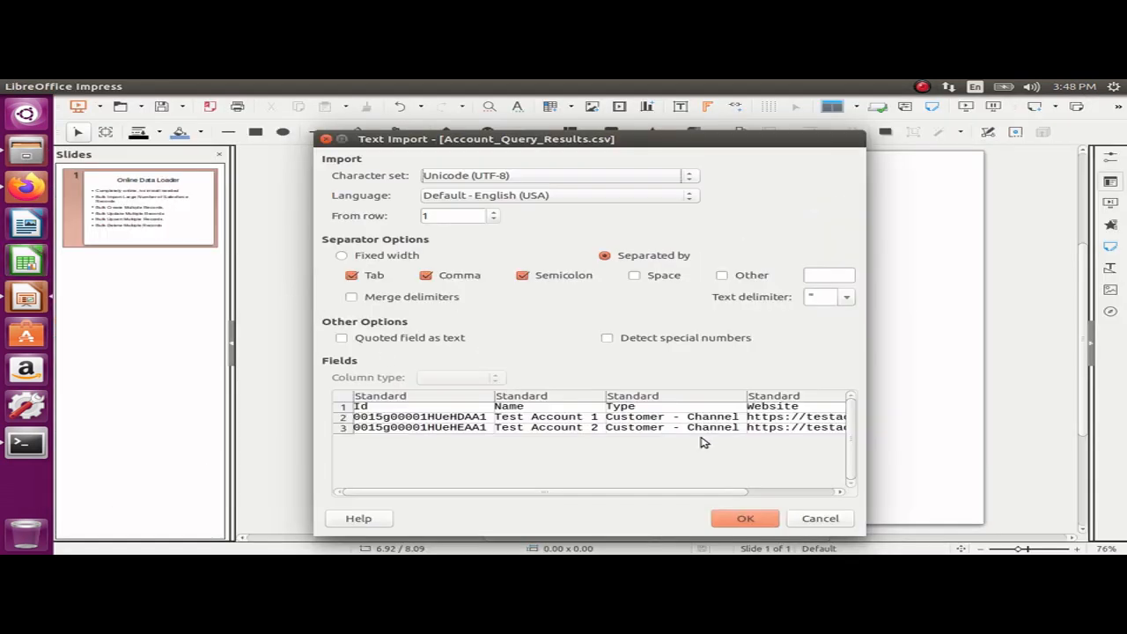
left_click(745, 518)
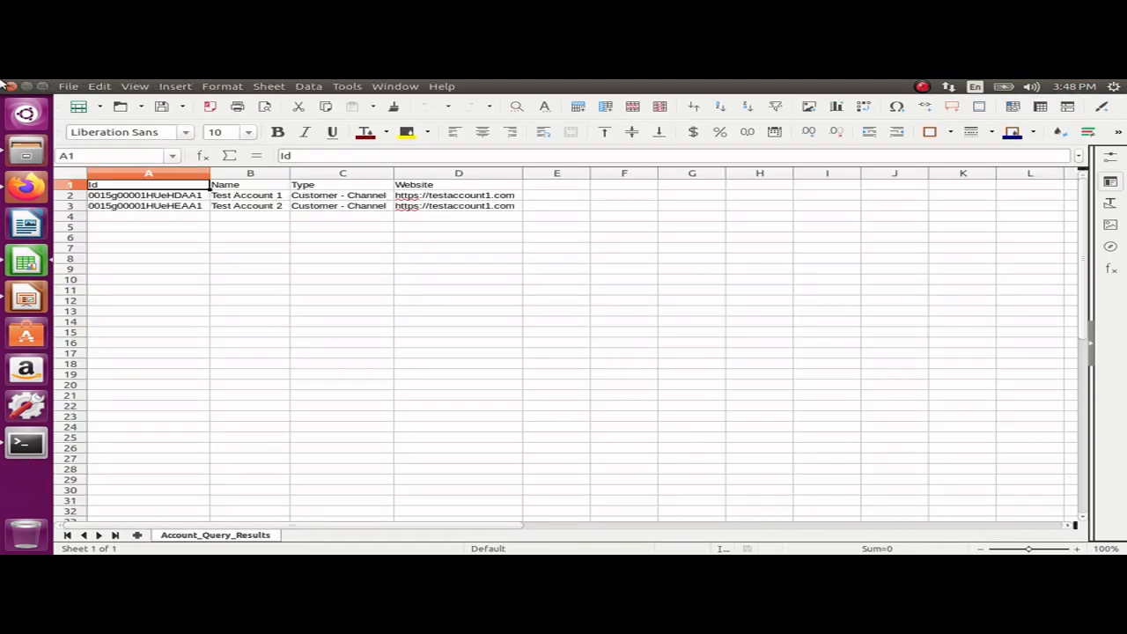
left_click(256, 202)
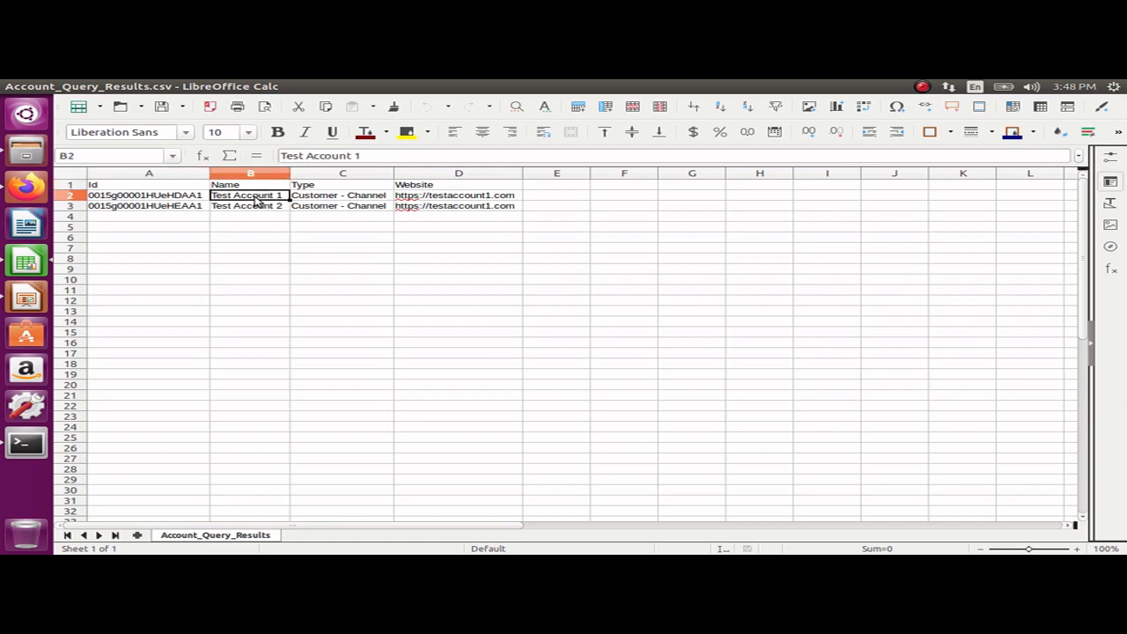
left_click(258, 206)
left_click(263, 197)
key("Tab")
key("Tab")
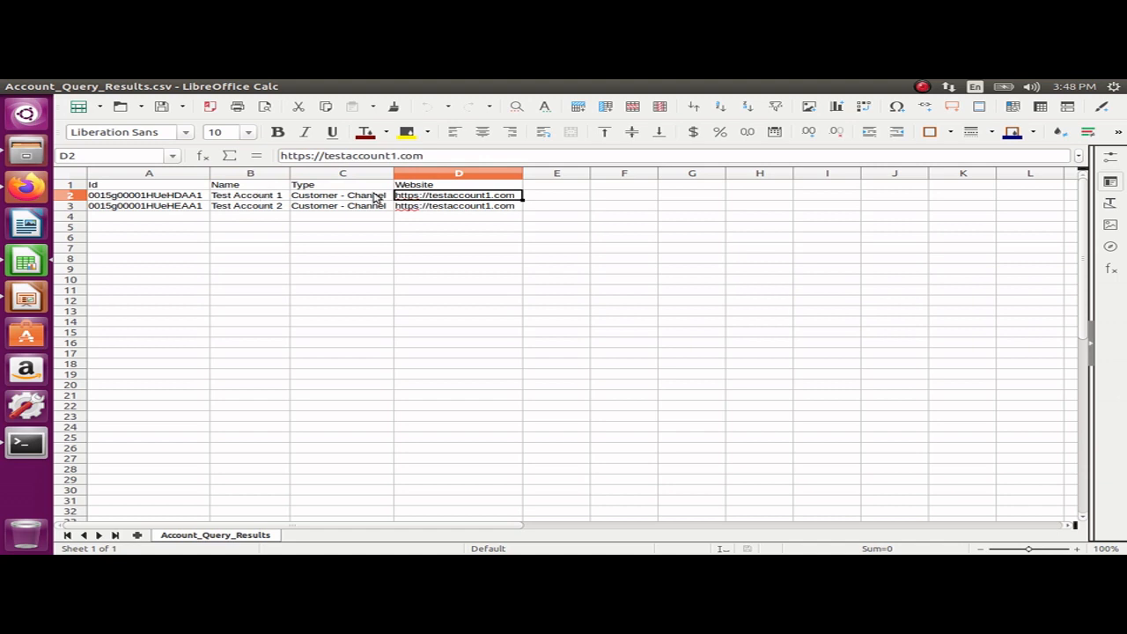
left_click(471, 157)
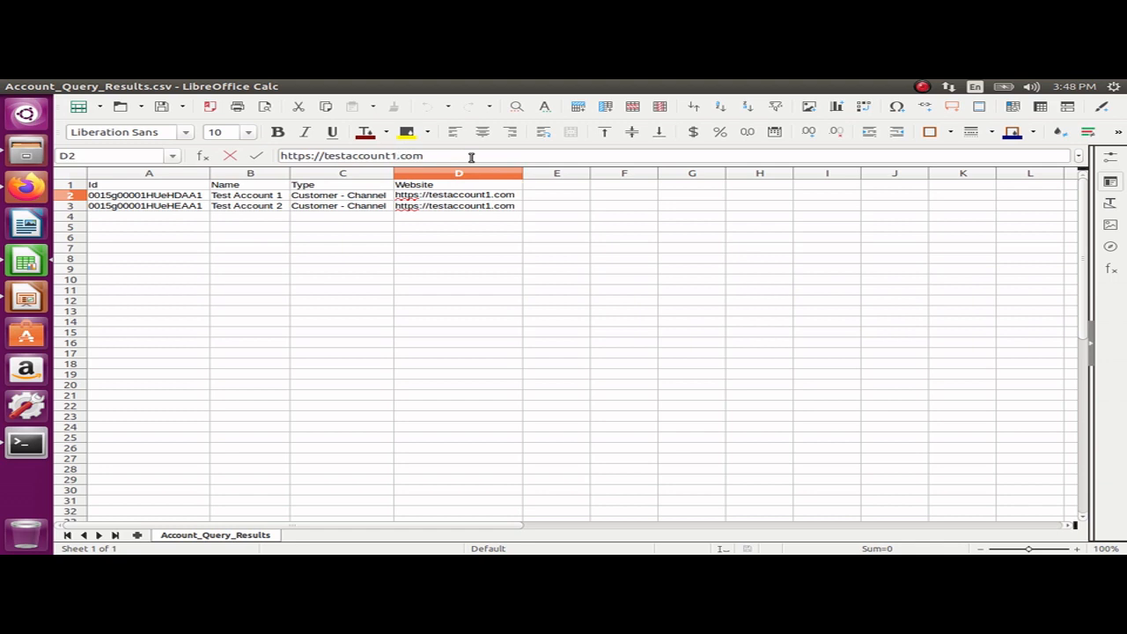
type("1")
key("Return")
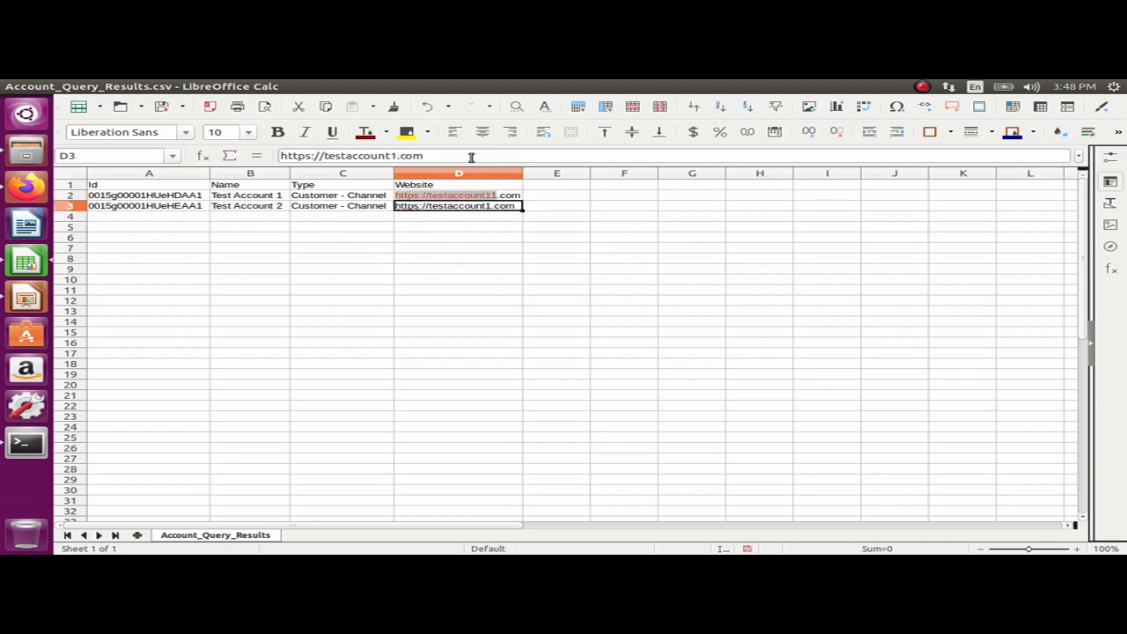
left_click(471, 157)
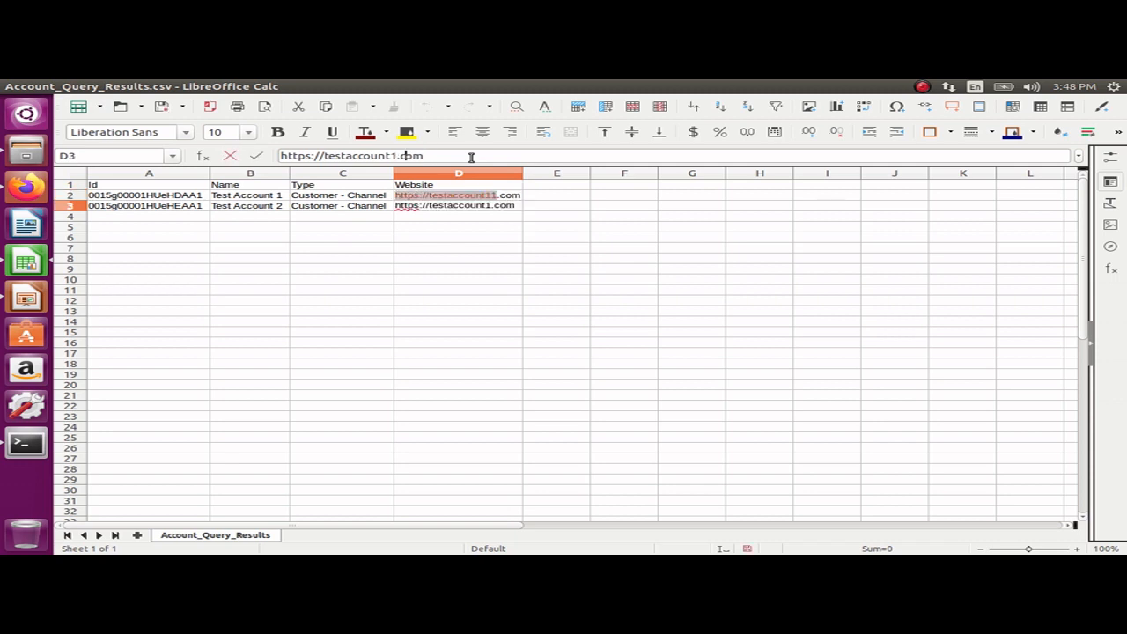
key("Delete")
type("22")
key("Return")
key("Up")
key("Up")
key("Up")
key("Left")
key("Left")
key("Left")
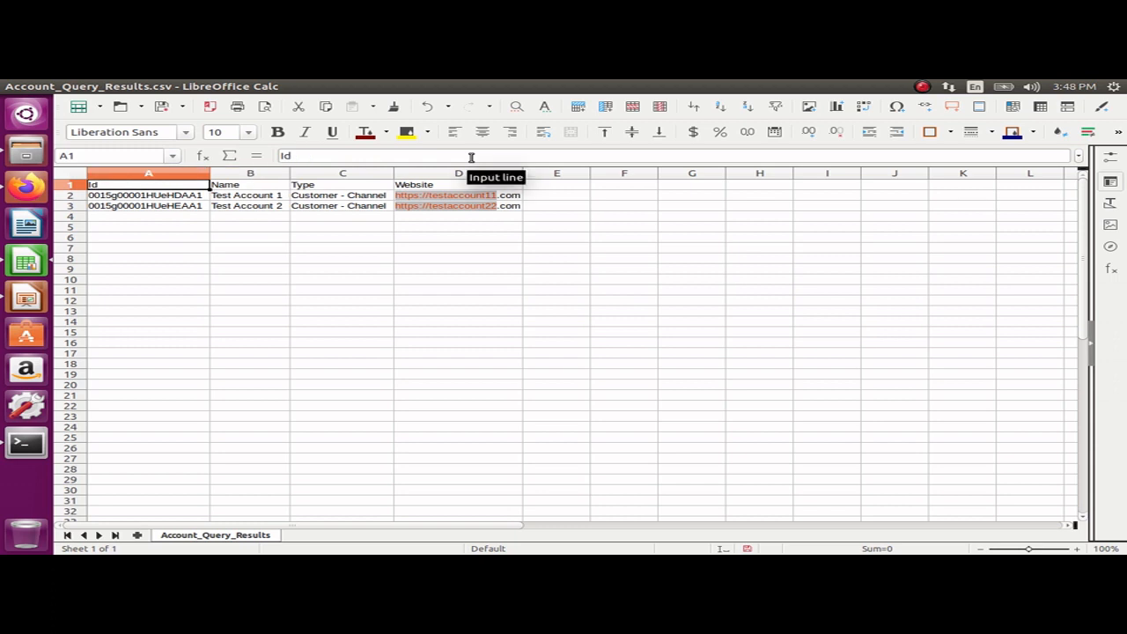
Step: Save Account_Query_Results.csv in Text CSV format and close the spreadsheet
key("ctrl+s")
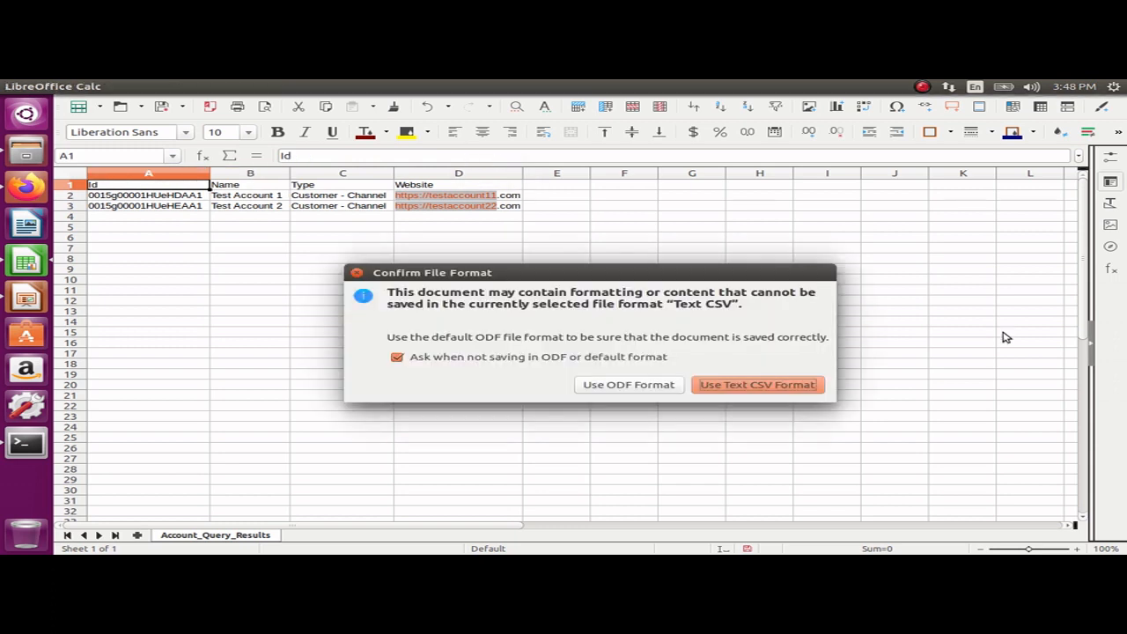
left_click(791, 390)
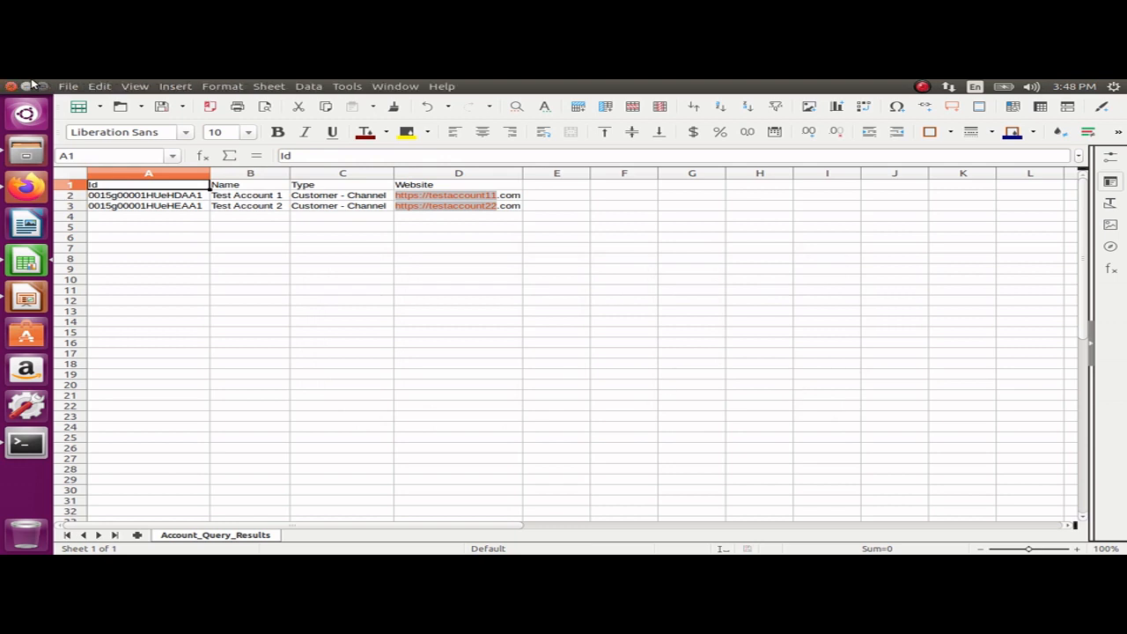
left_click(11, 87)
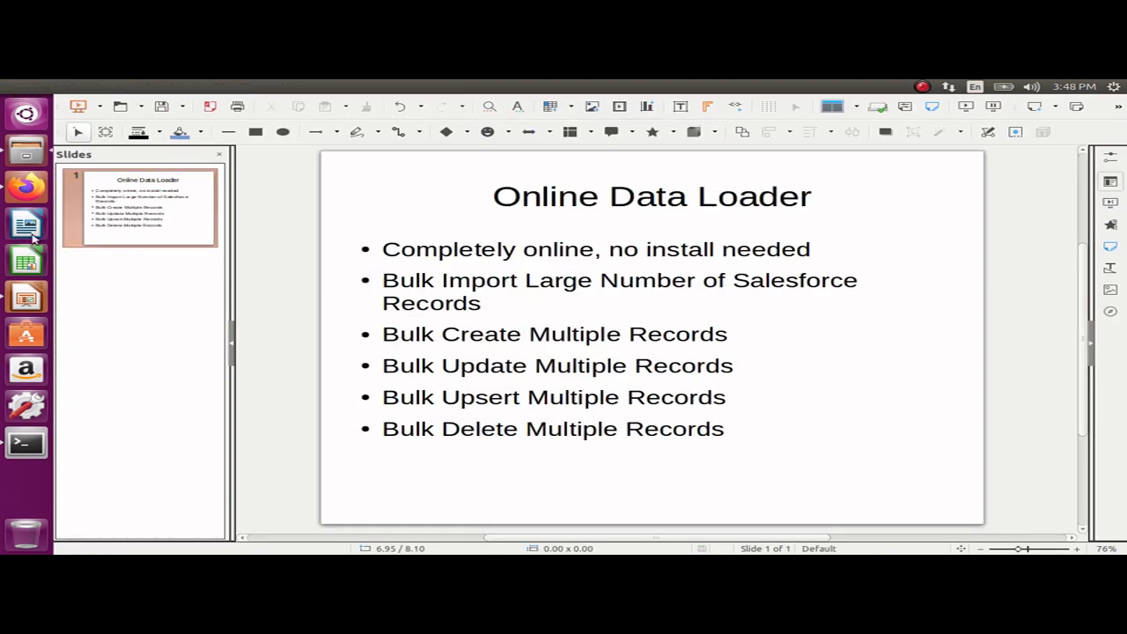
Step: Switch to PackMagix in Firefox and open the Data Update tool from the home page
left_click(35, 193)
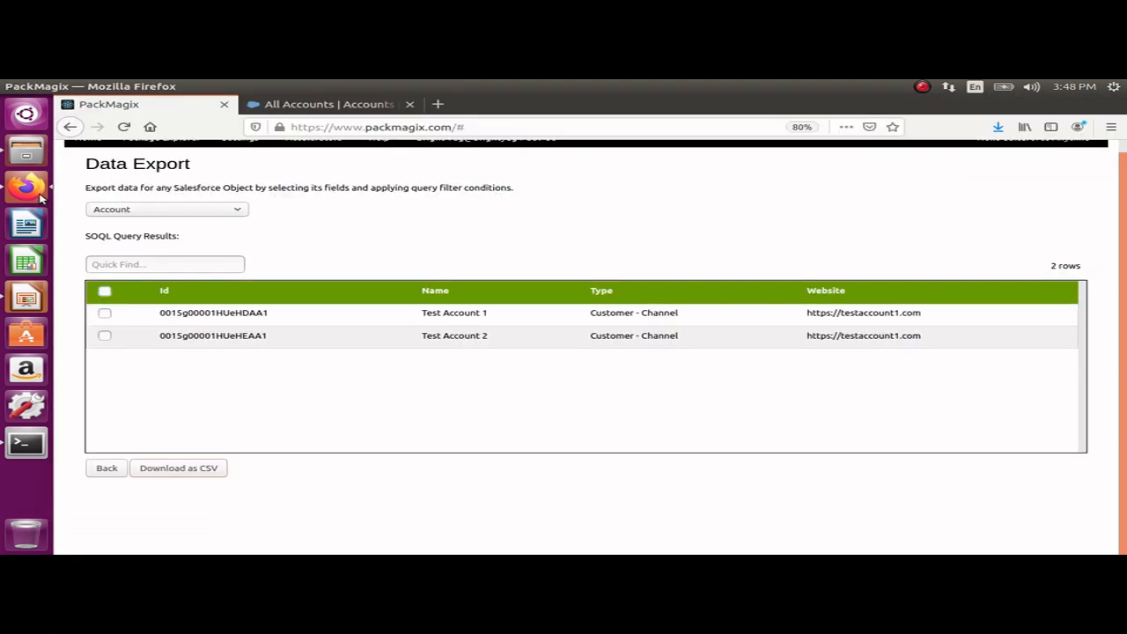
scroll(151, 220, "up", 1)
left_click(87, 149)
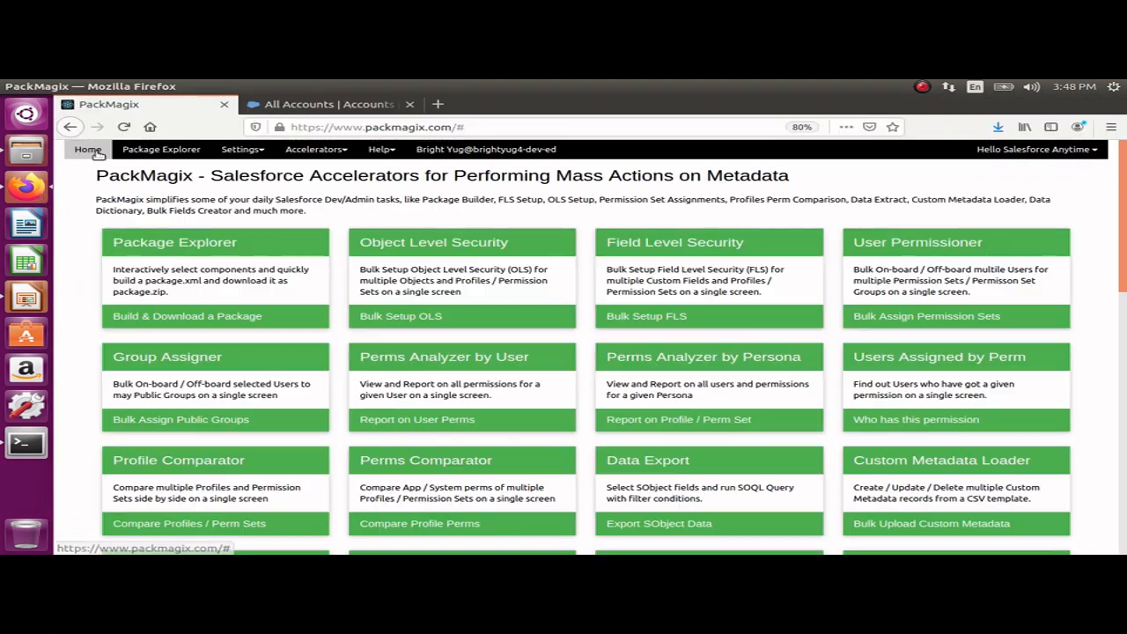
scroll(440, 388, "down", 10)
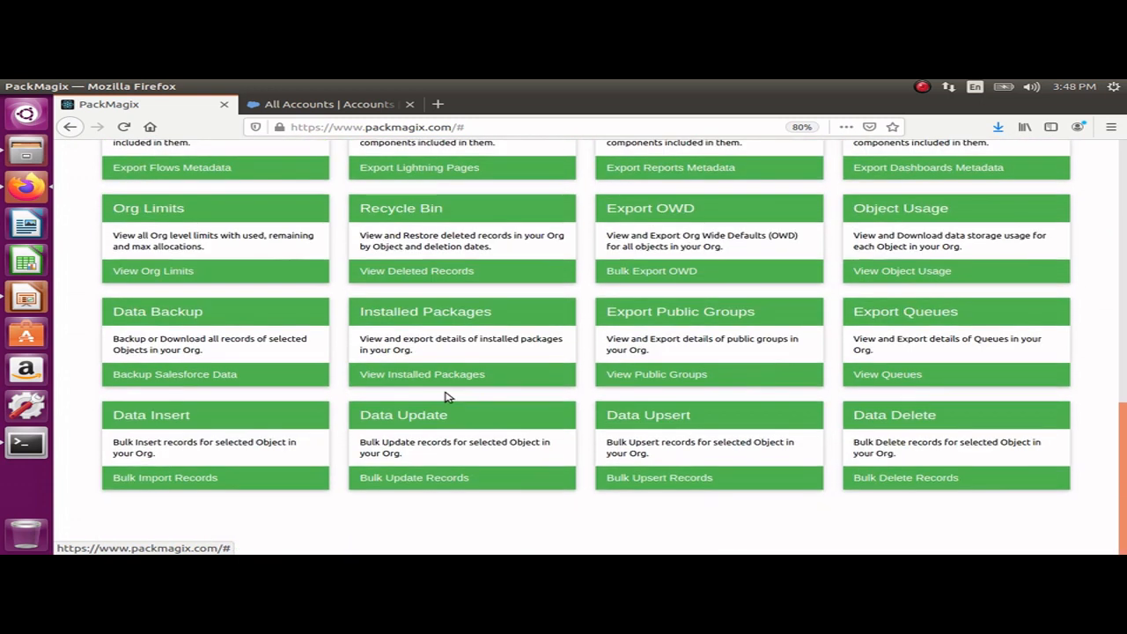
left_click(454, 443)
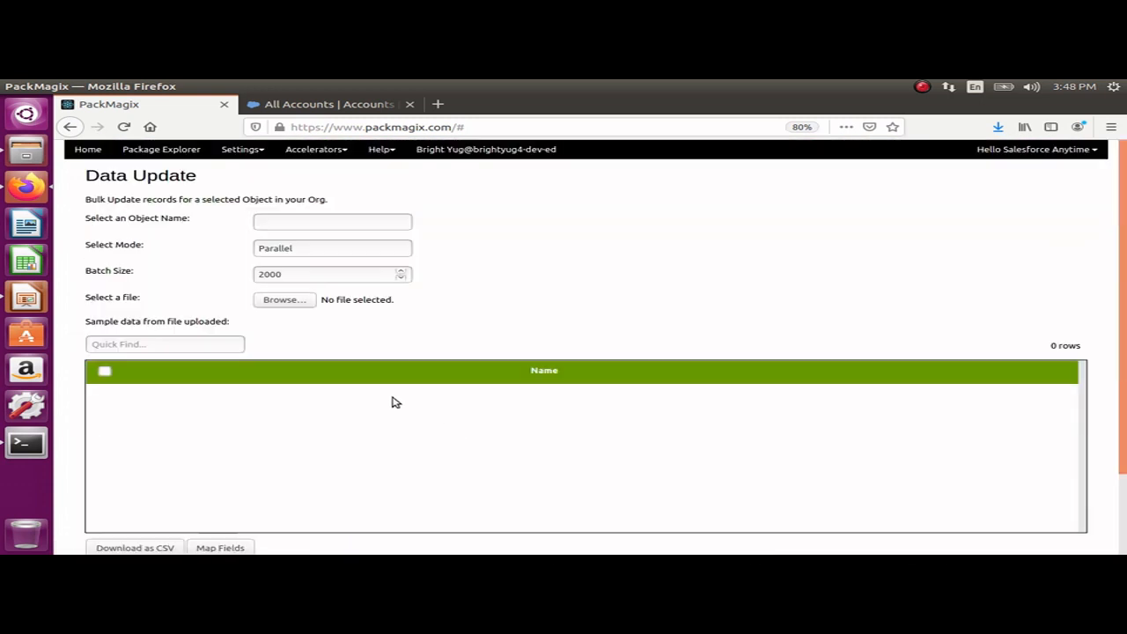
Step: Choose the Account object for the update and load Account_Query_Results.csv from the Downloads folder
left_click(326, 223)
left_click(296, 237)
left_click(282, 302)
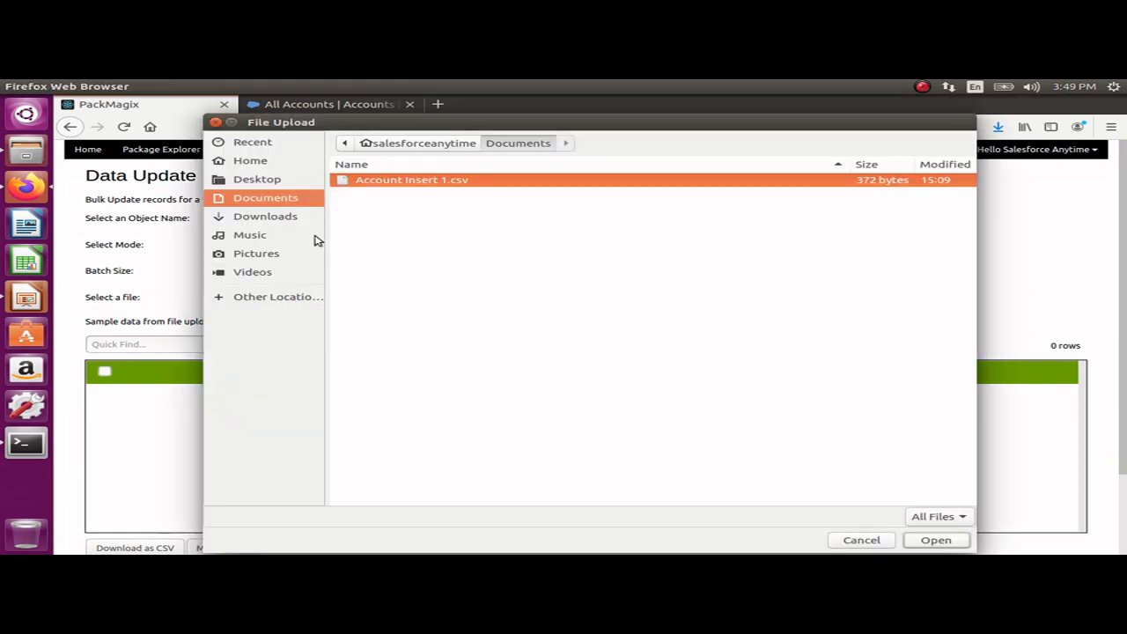
left_click(268, 217)
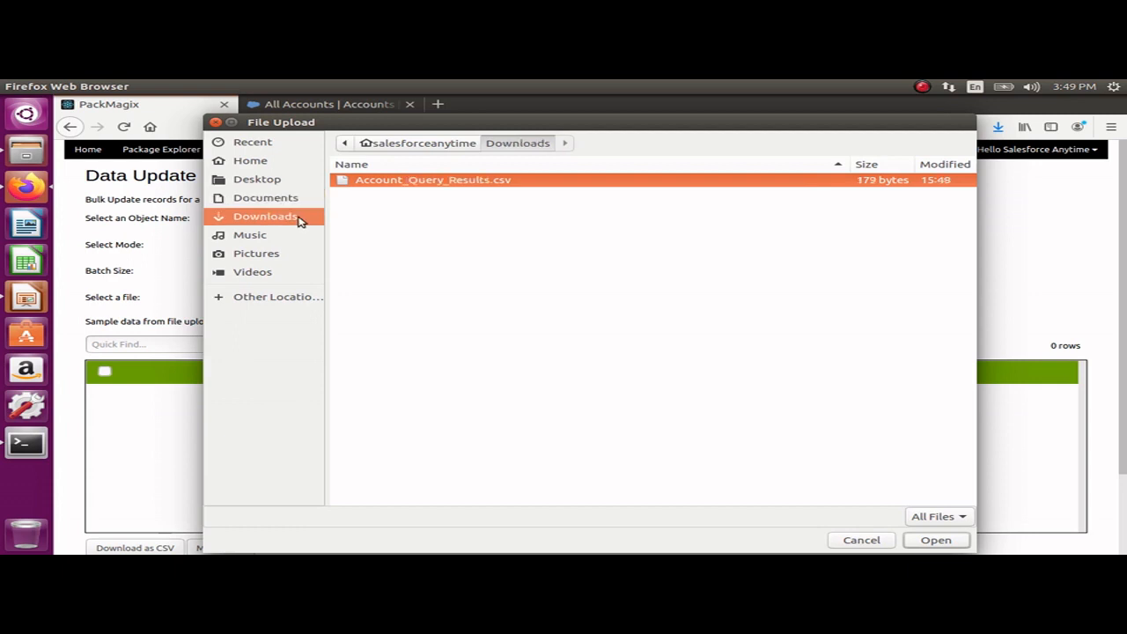
double_click(407, 180)
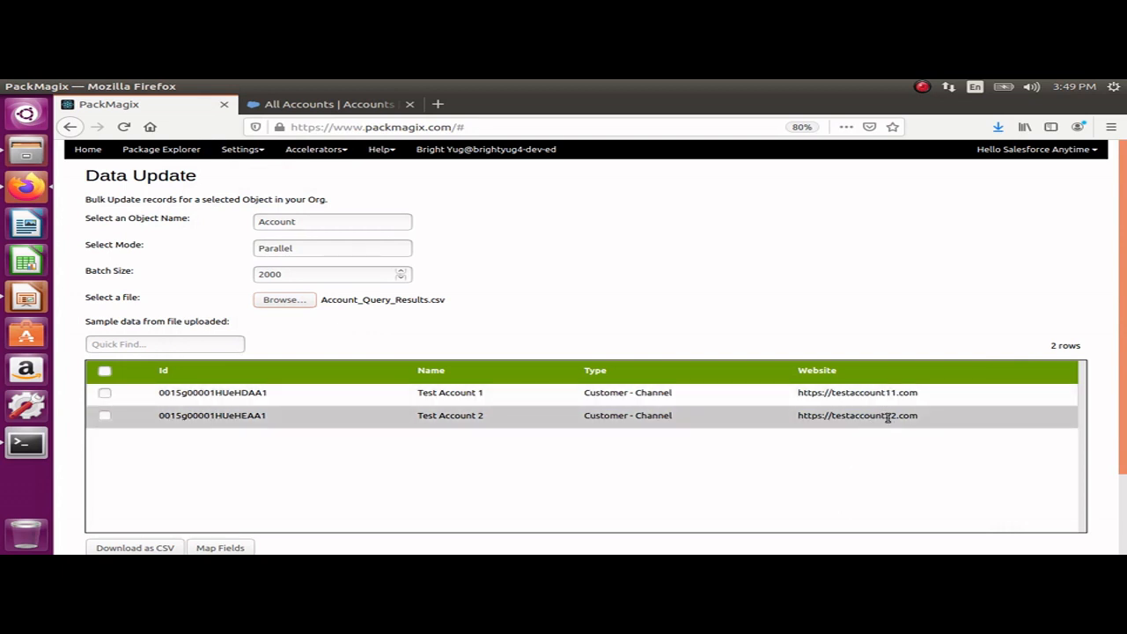
Step: Map the CSV columns to the matching Account fields Id, Name, Type and Website, and run the record update
scroll(238, 455, "down", 2)
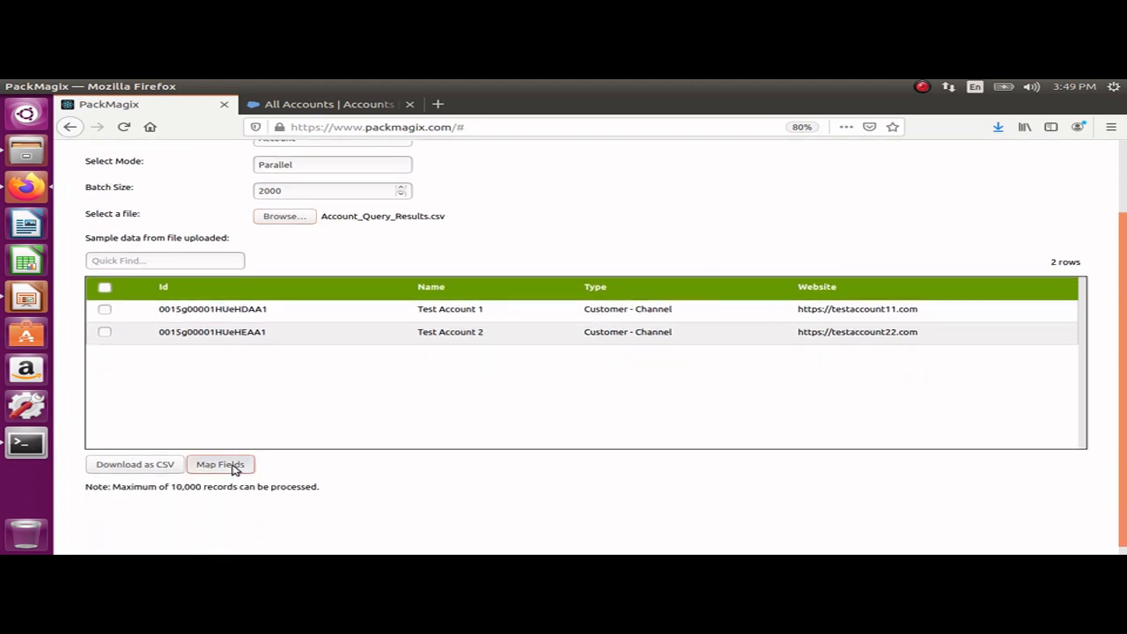
left_click(235, 466)
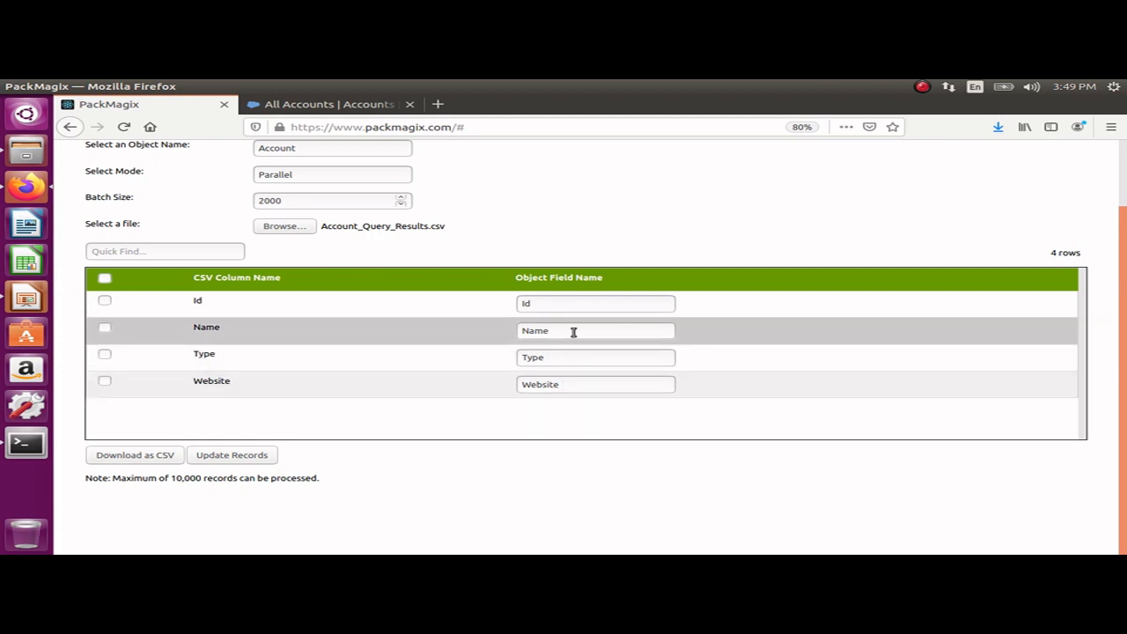
left_click_drag(557, 331, 511, 332)
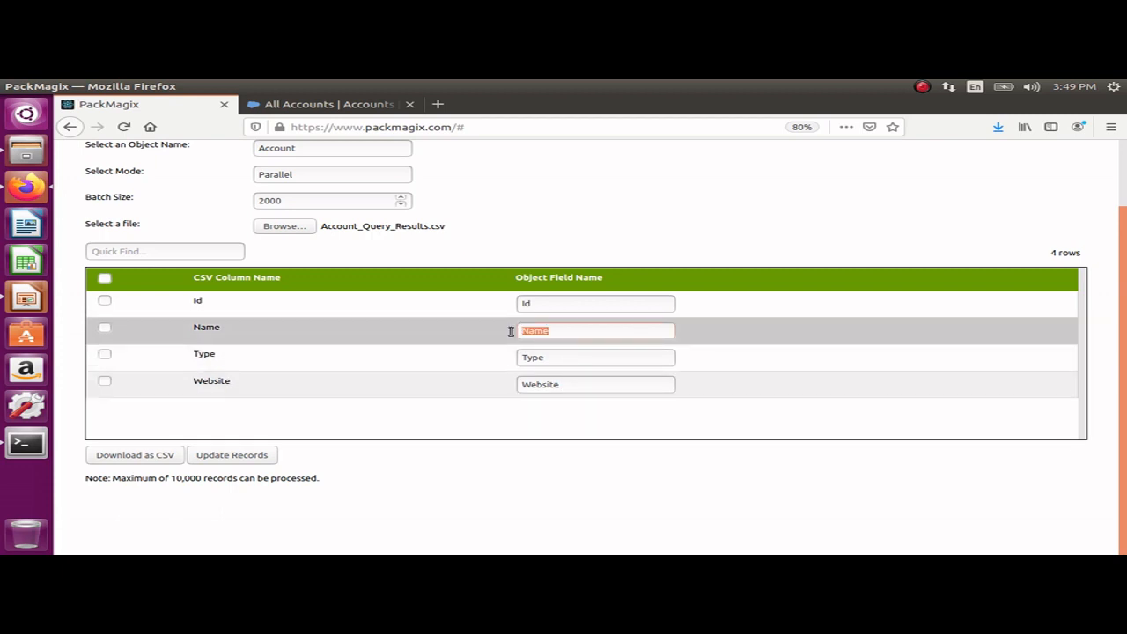
left_click(461, 343)
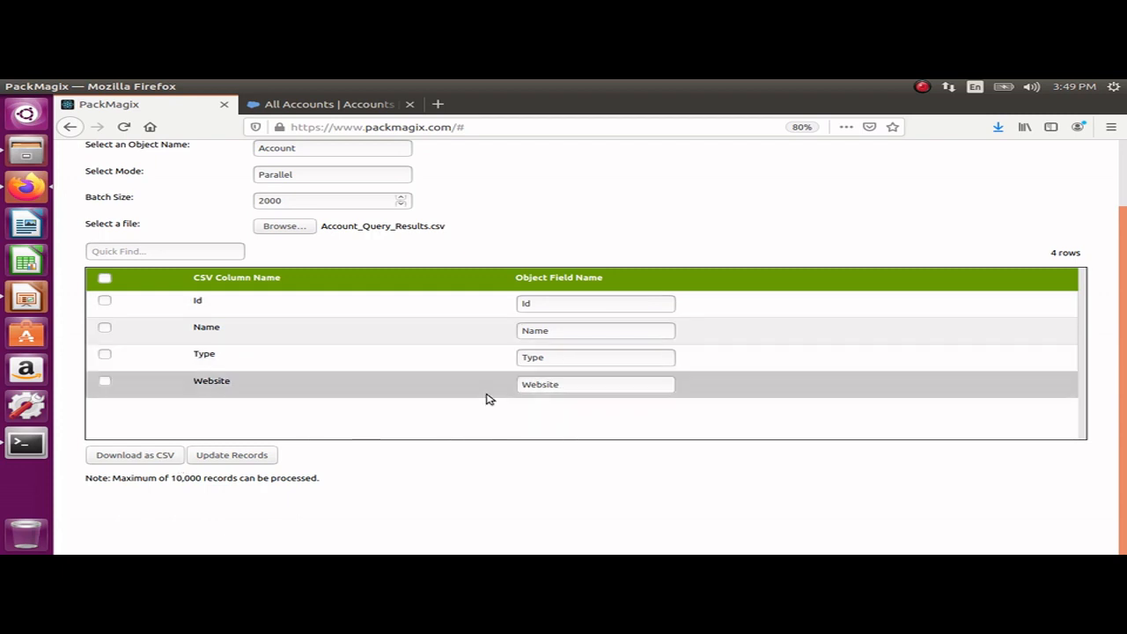
left_click(248, 461)
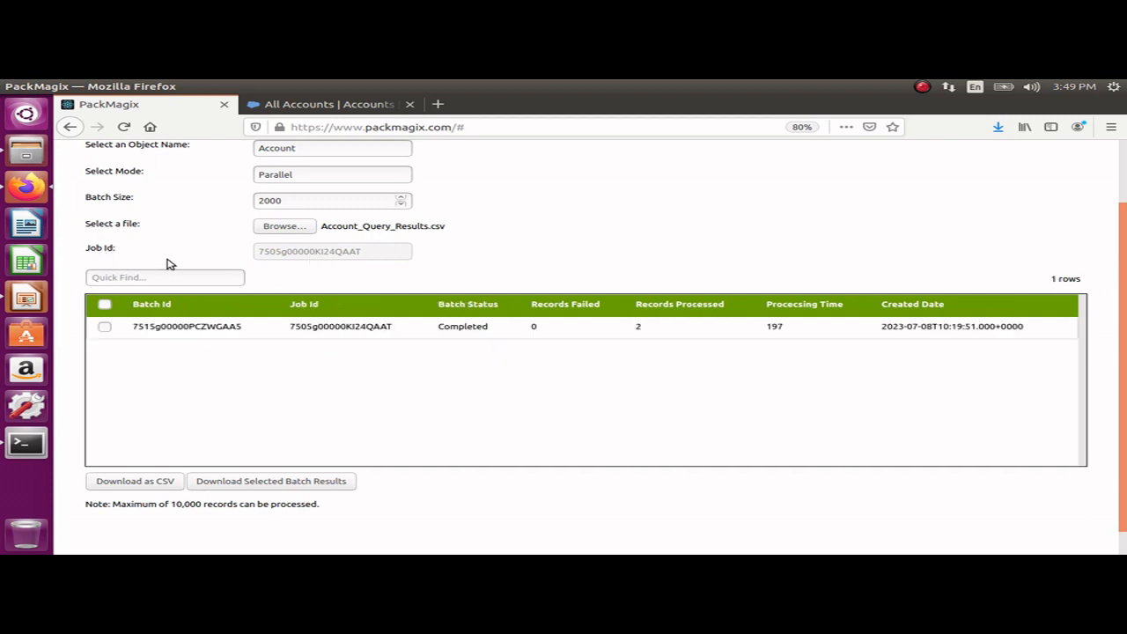
Step: Select the batch of the update job and save its batch results as a CSV file
triple_click(312, 254)
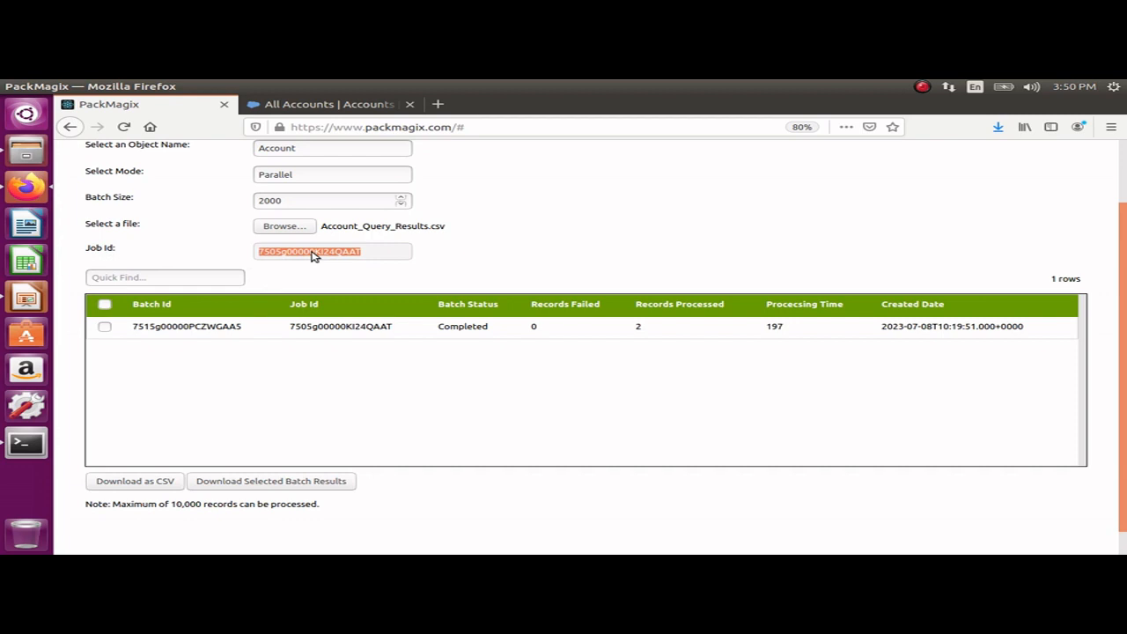
left_click(395, 253)
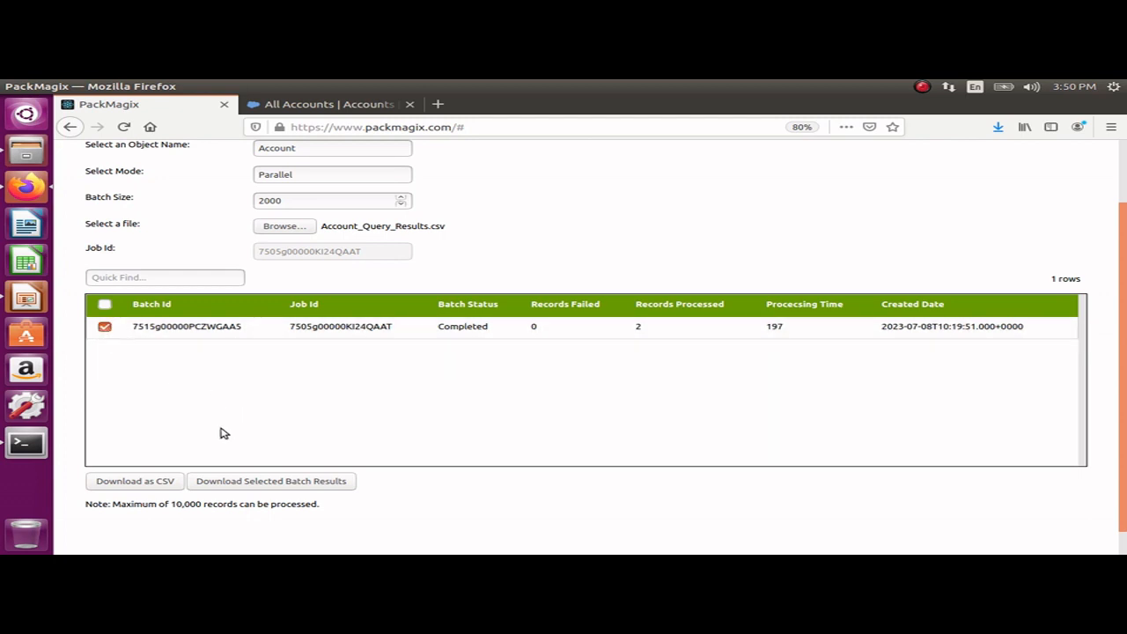
left_click(256, 485)
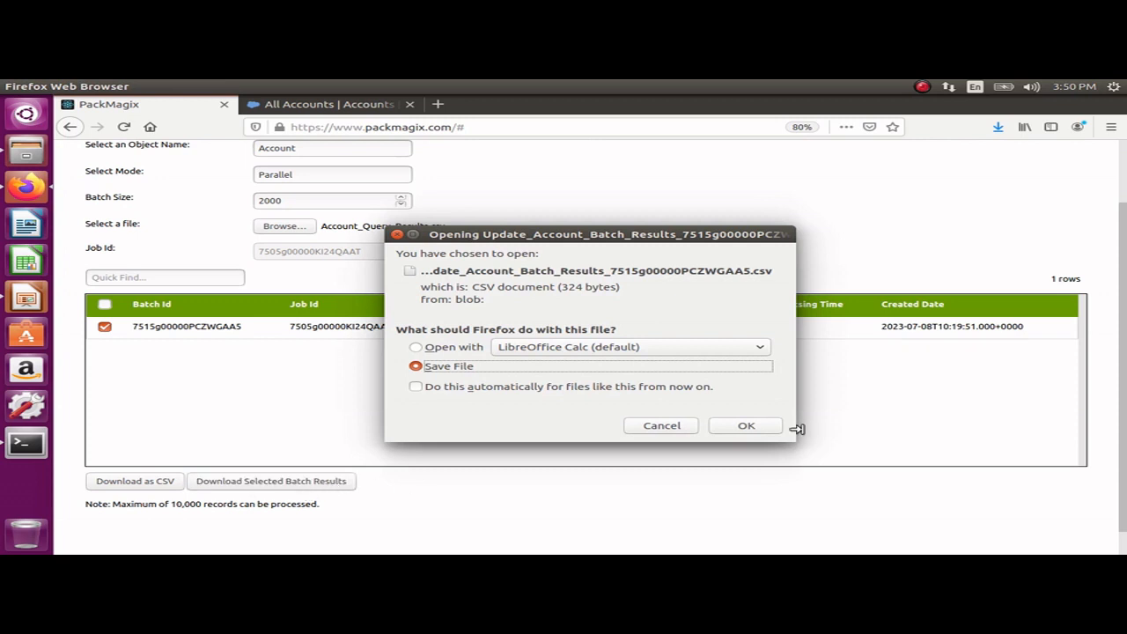
left_click(764, 431)
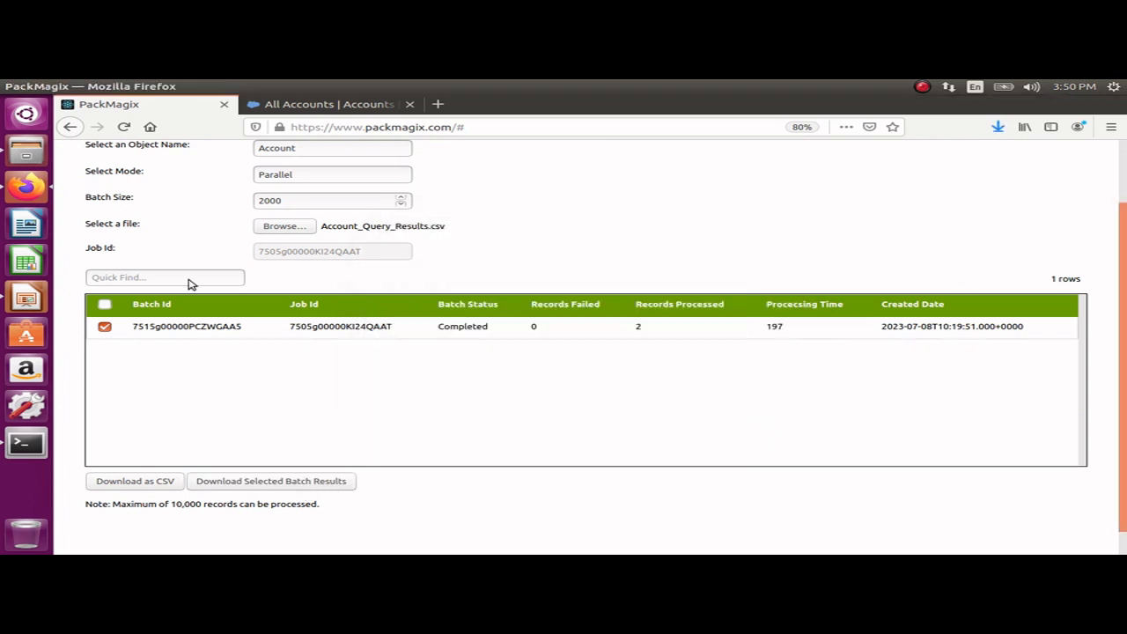
Step: Open the downloaded Update_Account_Batch_Results CSV from the Downloads folder in LibreOffice Calc with the default import settings
left_click(24, 150)
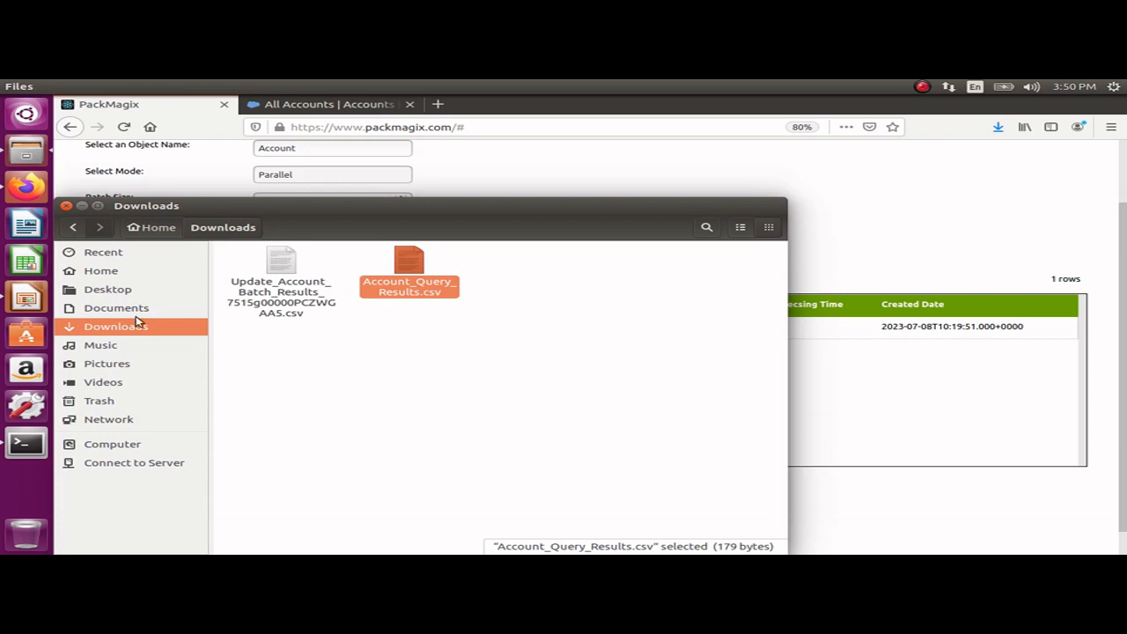
left_click(296, 344)
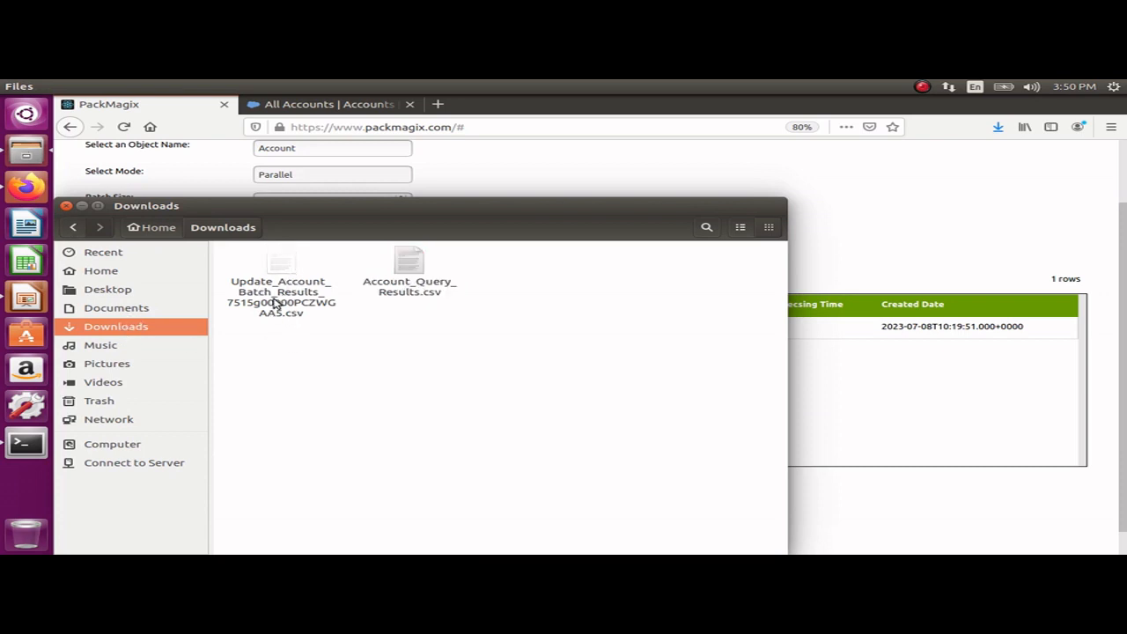
double_click(280, 299)
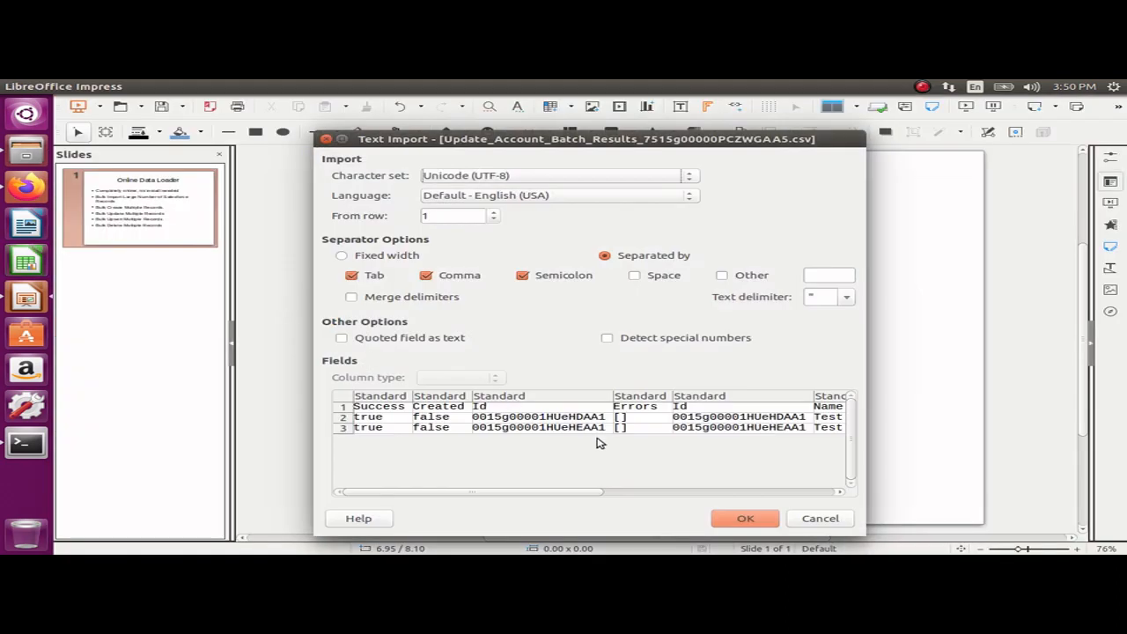
left_click(738, 518)
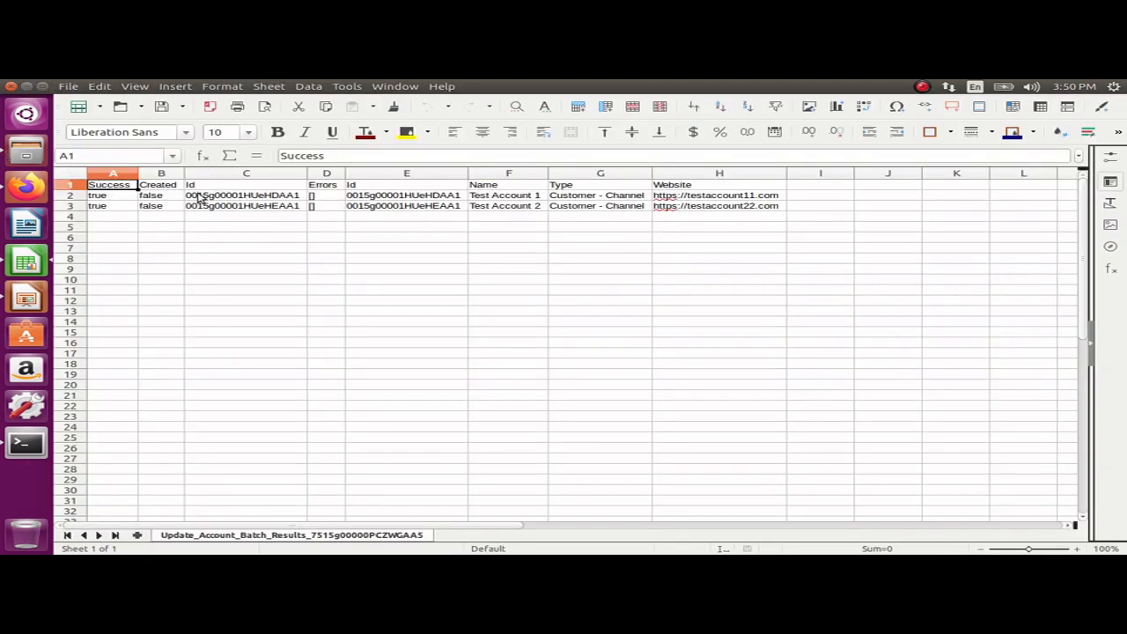
Step: Check the Success, Id, Errors, Name and Website values of both updated accounts, and close the results spreadsheet
left_click(209, 196)
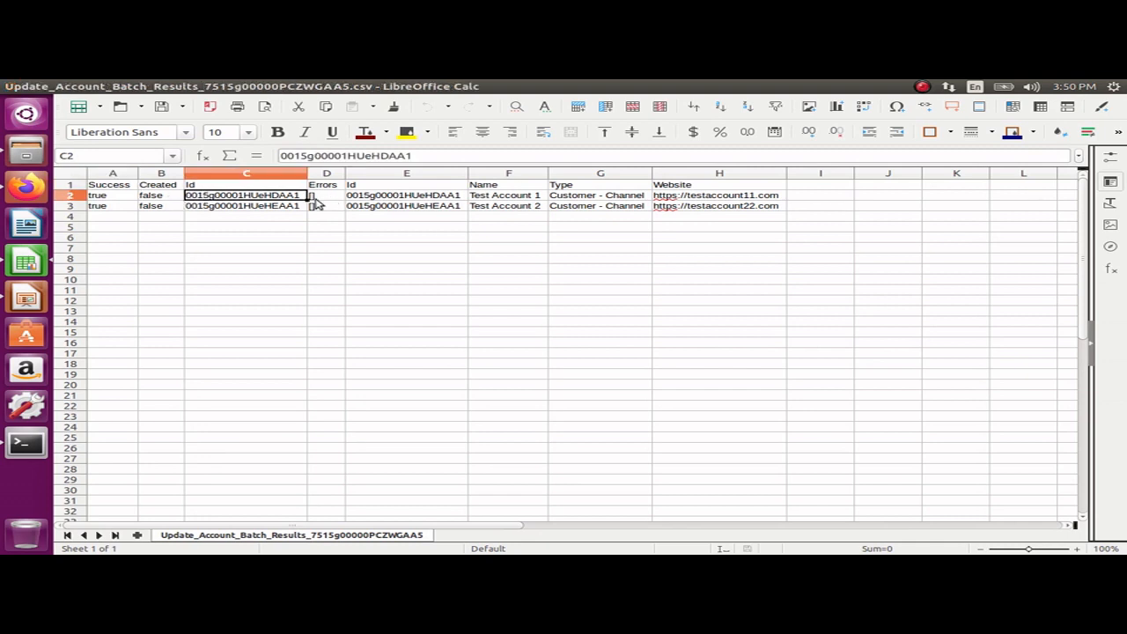
left_click(243, 210)
left_click(324, 196)
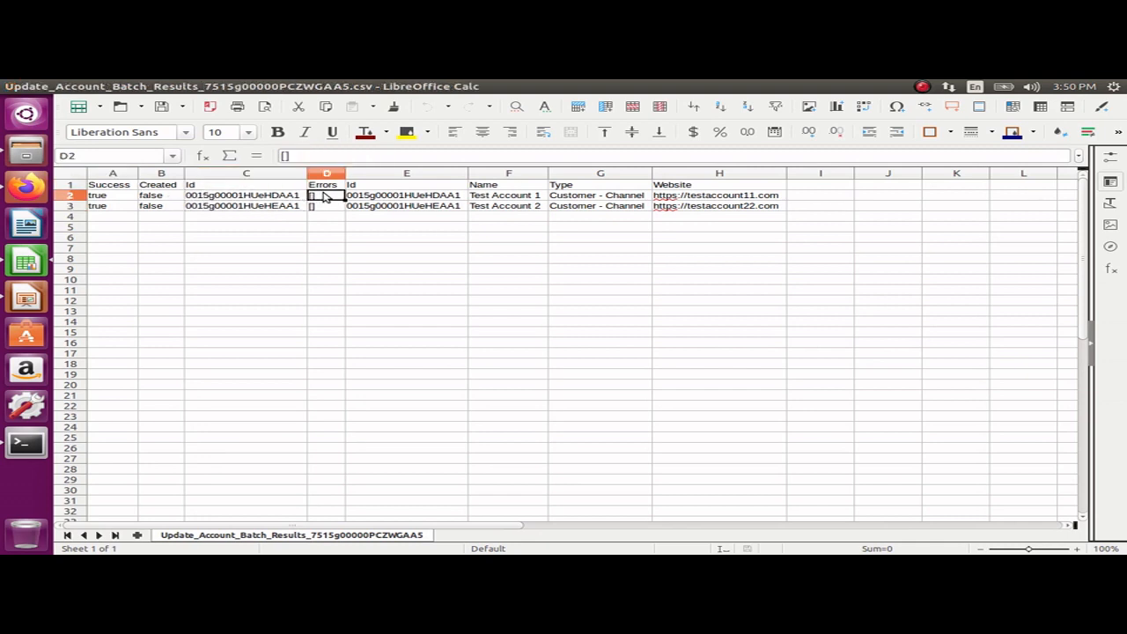
left_click(285, 198)
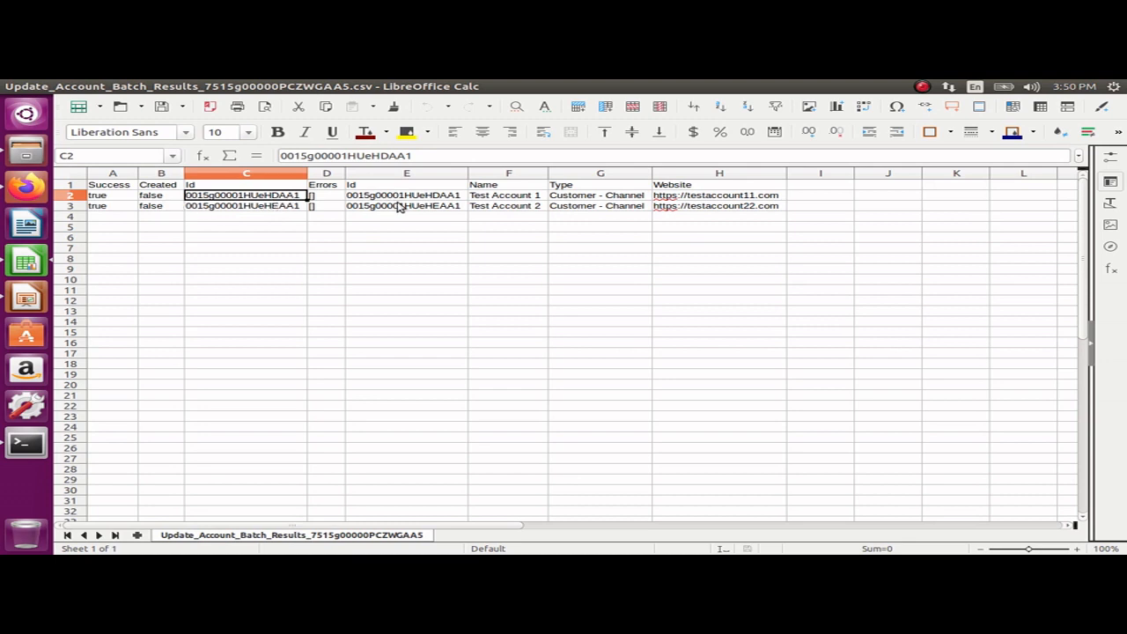
left_click(120, 201)
left_click(118, 208)
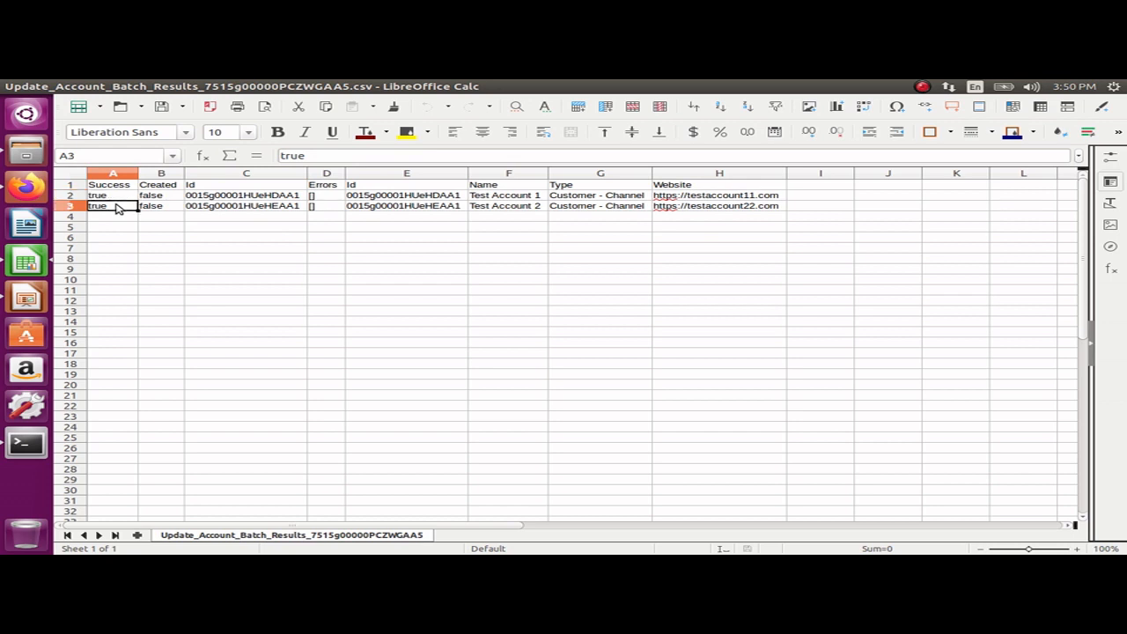
left_click(124, 197)
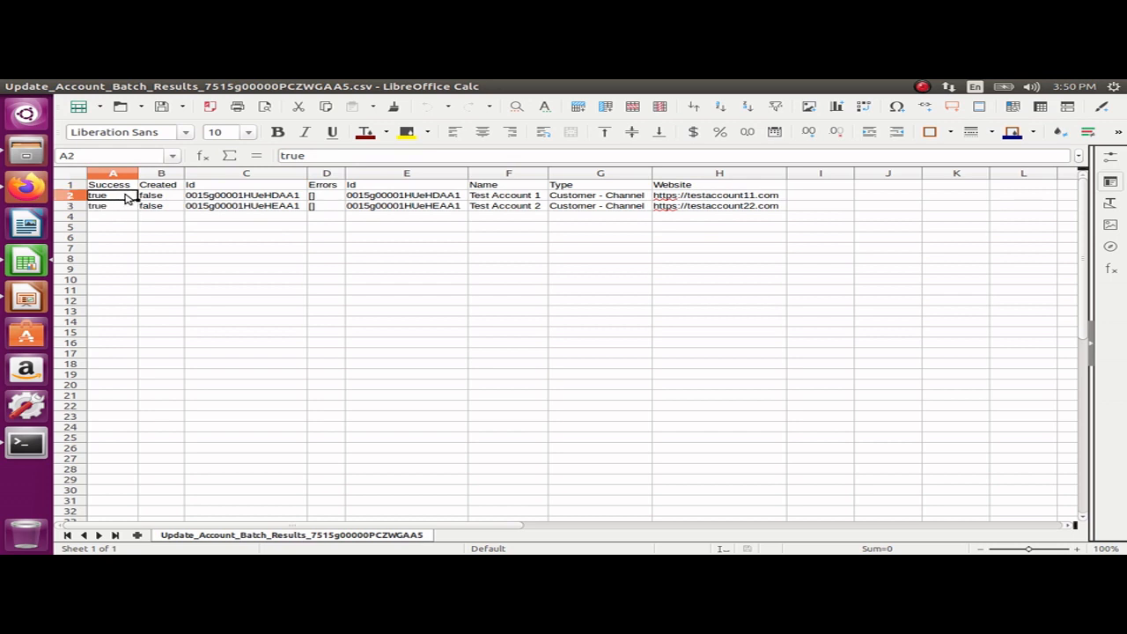
left_click(517, 197)
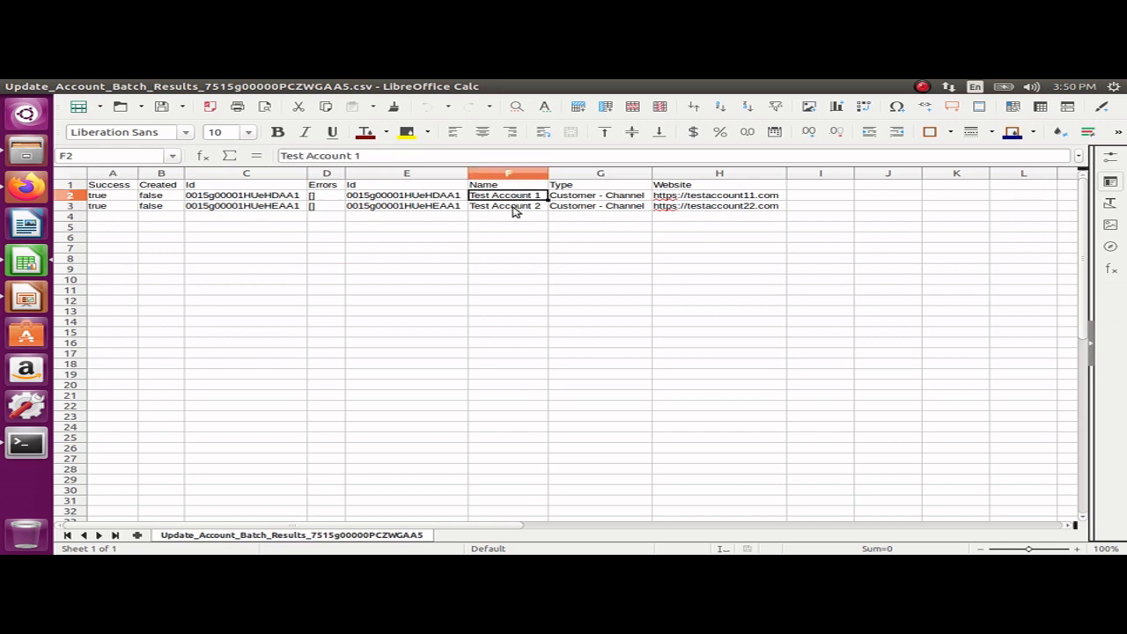
left_click(520, 209)
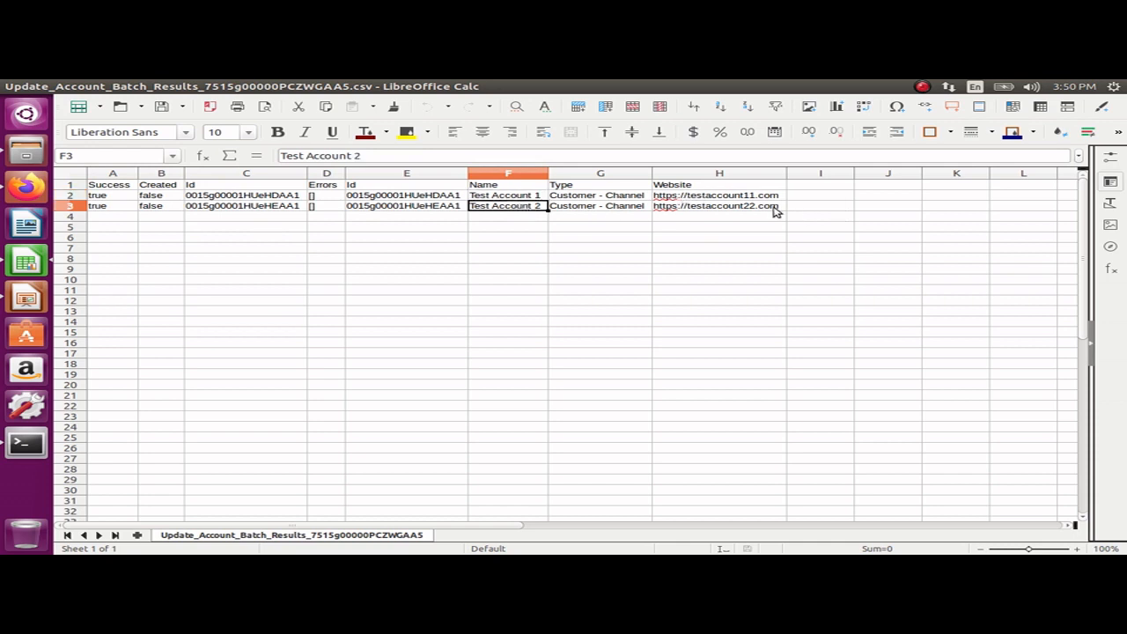
left_click(740, 199)
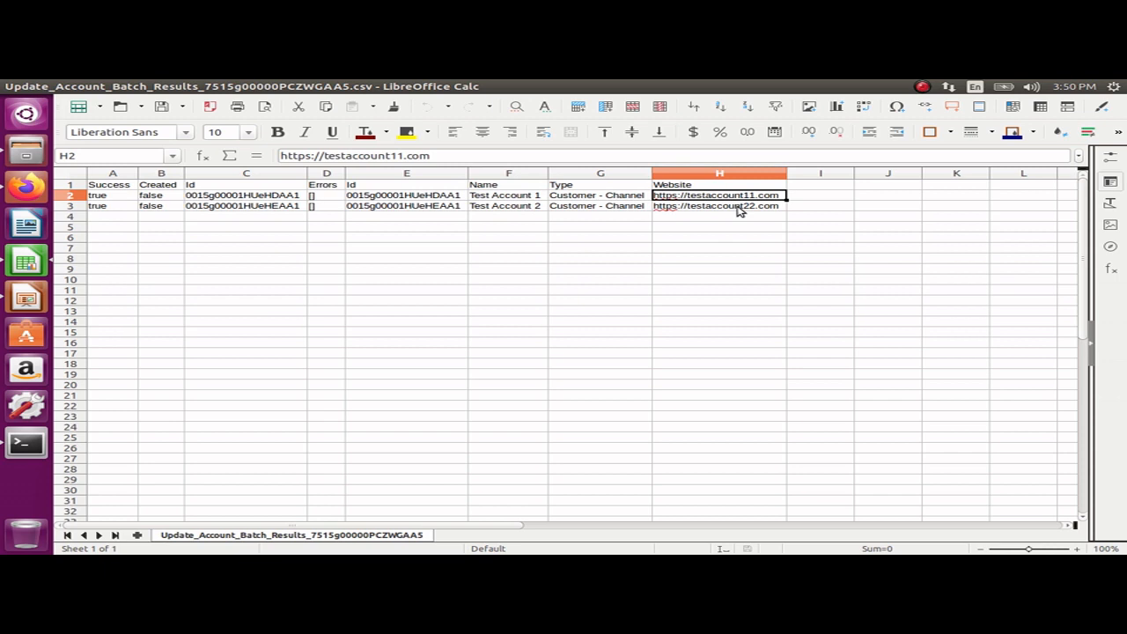
left_click(739, 208)
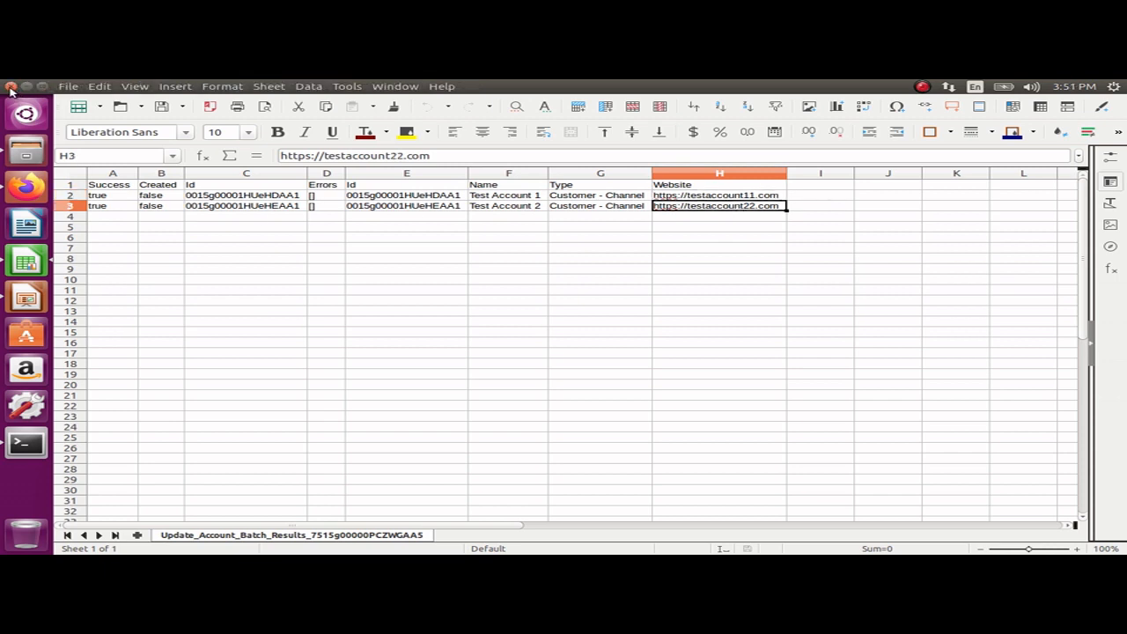
left_click(10, 86)
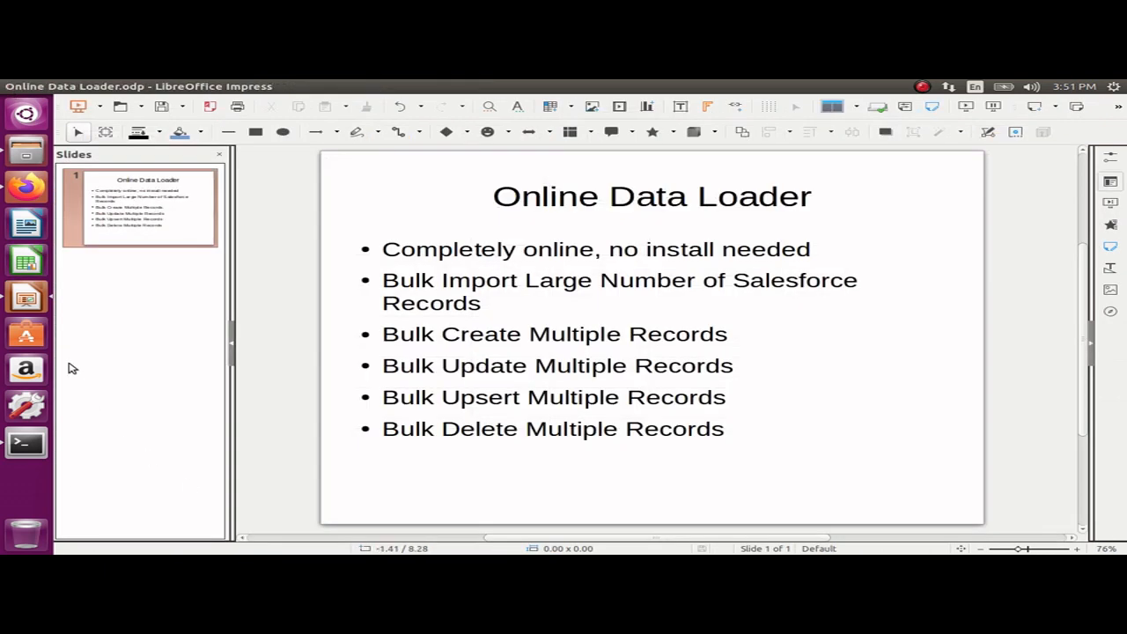
Step: Switch to PackMagix in Firefox, open the Data Export tool from its home page, and choose the Account object
left_click(25, 189)
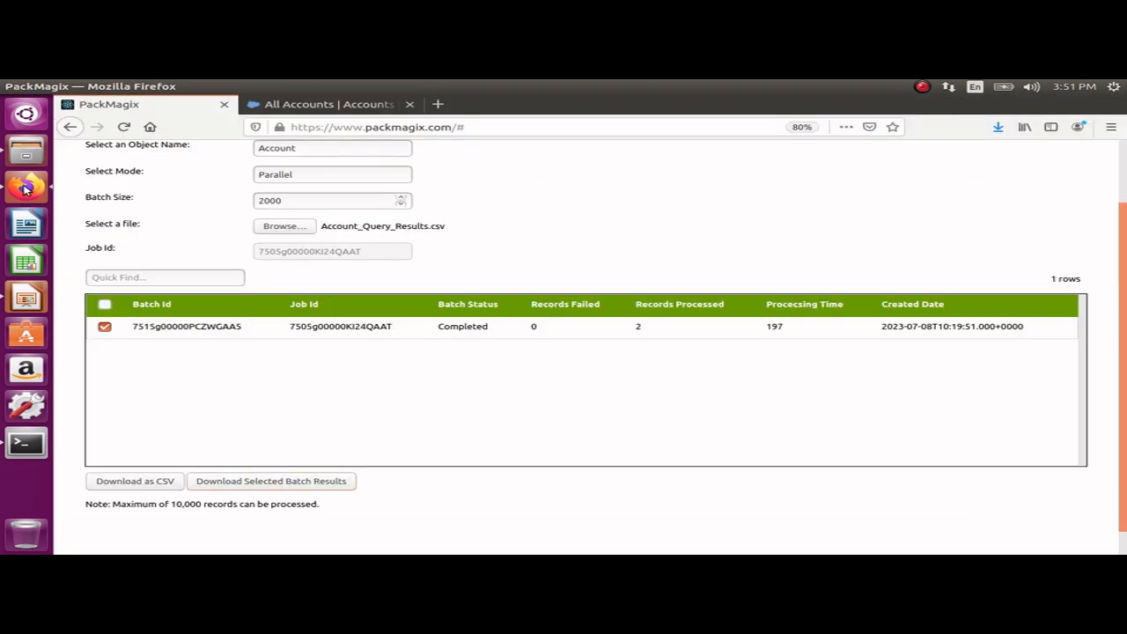
scroll(458, 370, "up", 1)
scroll(458, 370, "up", 2)
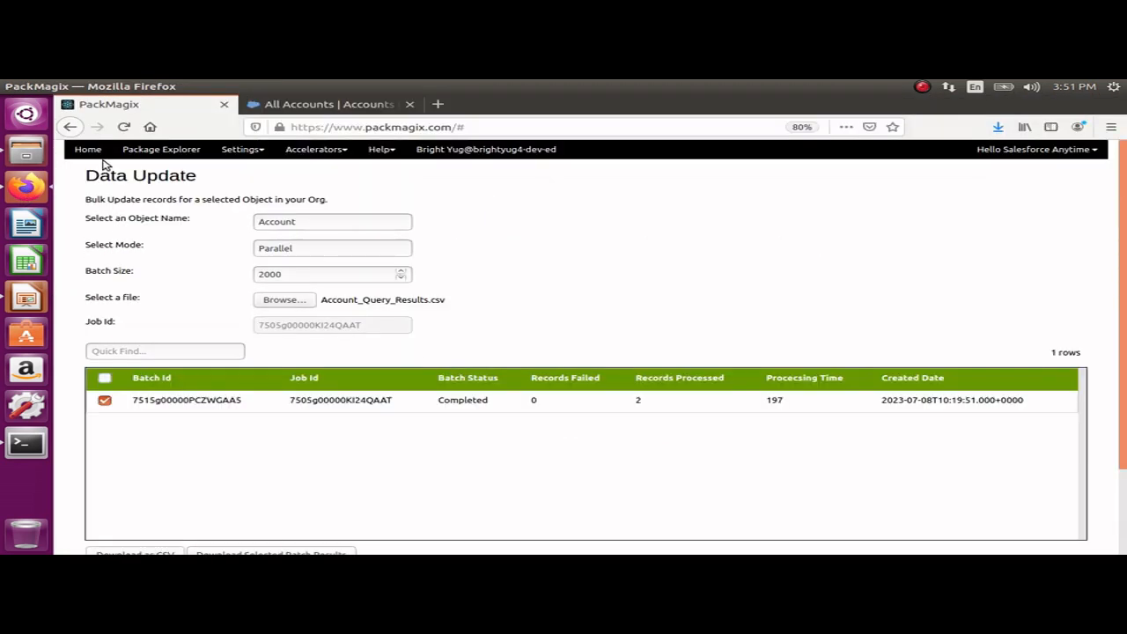
left_click(96, 153)
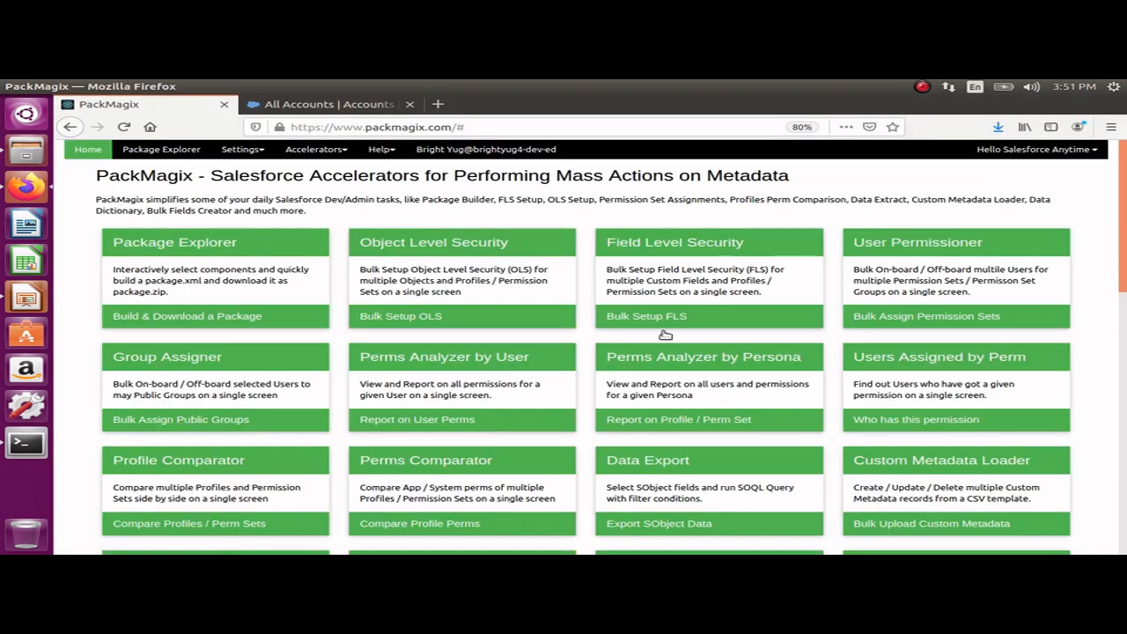
left_click(653, 489)
left_click(155, 221)
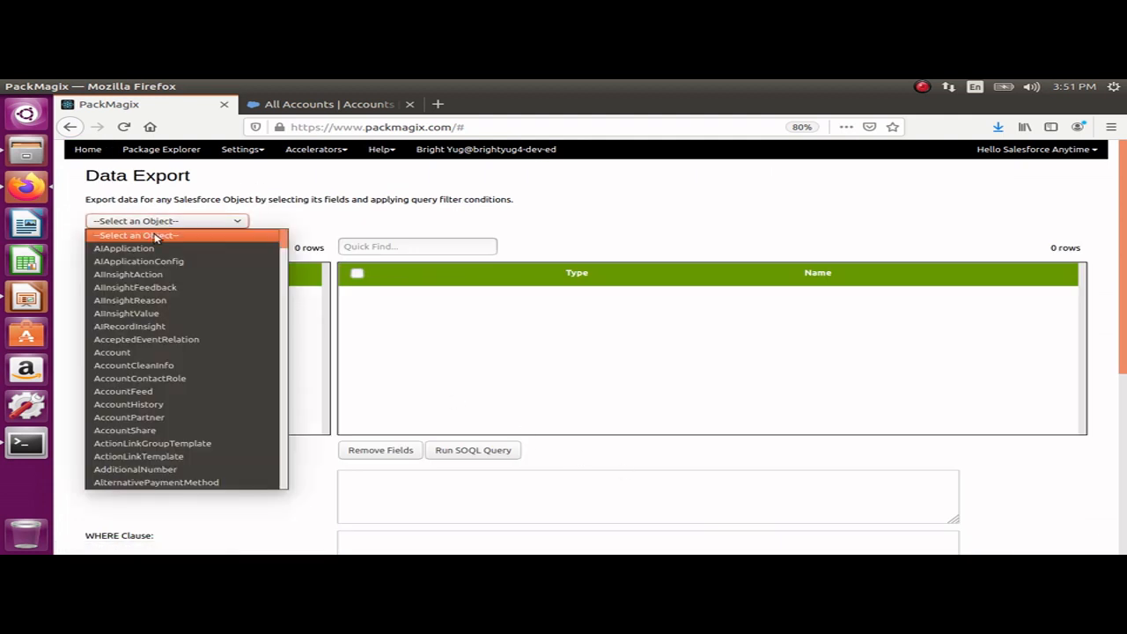
left_click(115, 352)
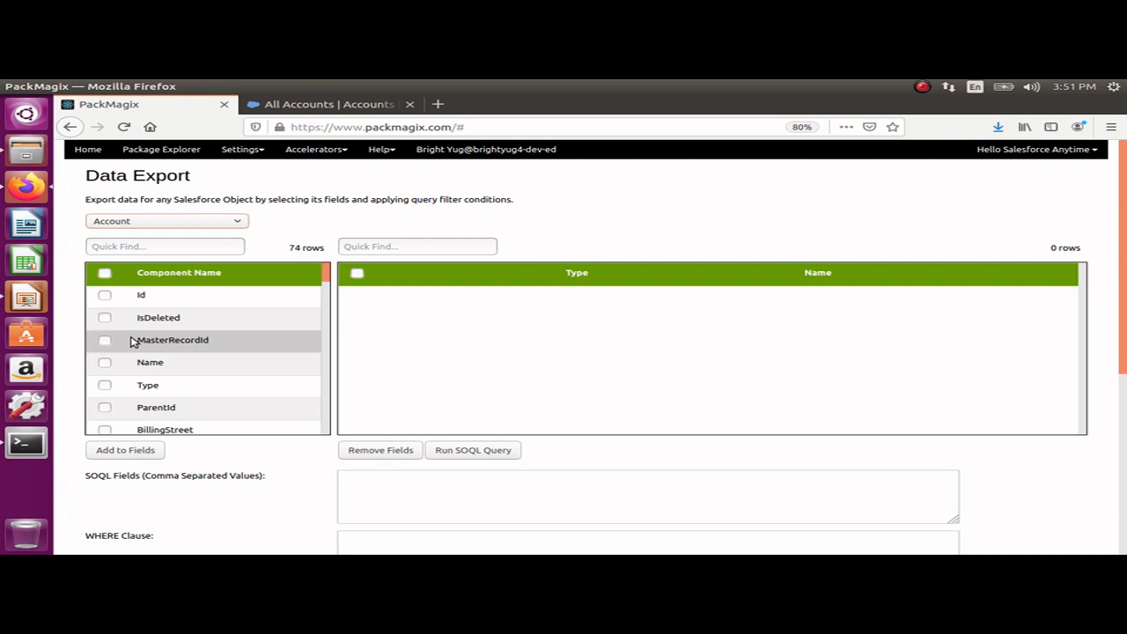
Step: Add the Account fields Id, Name, Type and Website to the SOQL export query
left_click(104, 363)
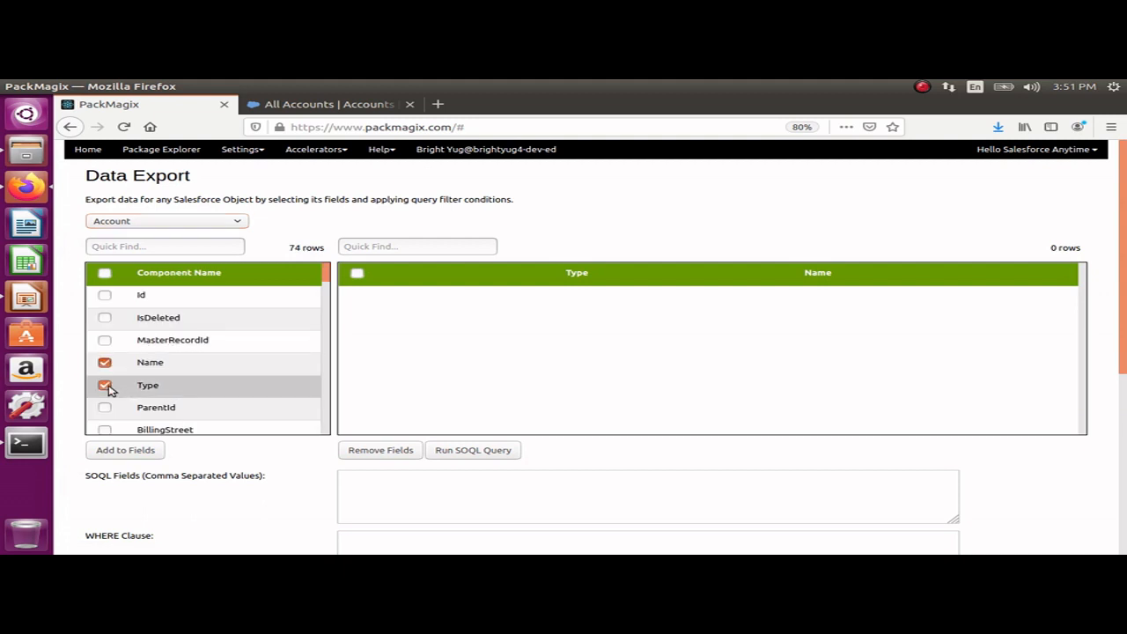
left_click(105, 295)
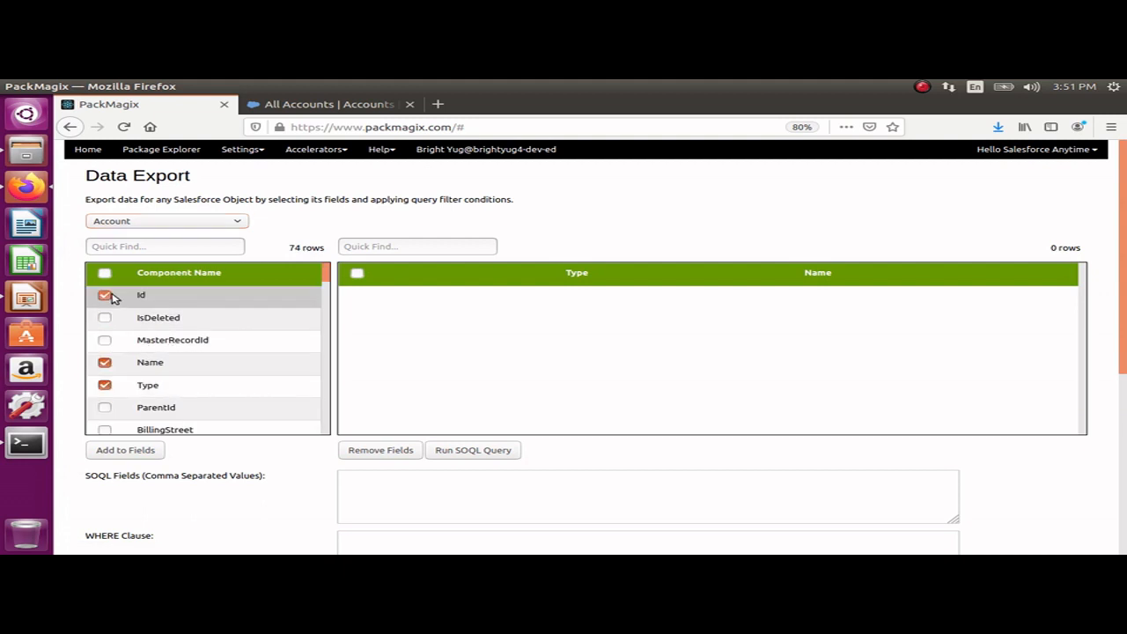
left_click(130, 451)
scroll(264, 394, "down", 1)
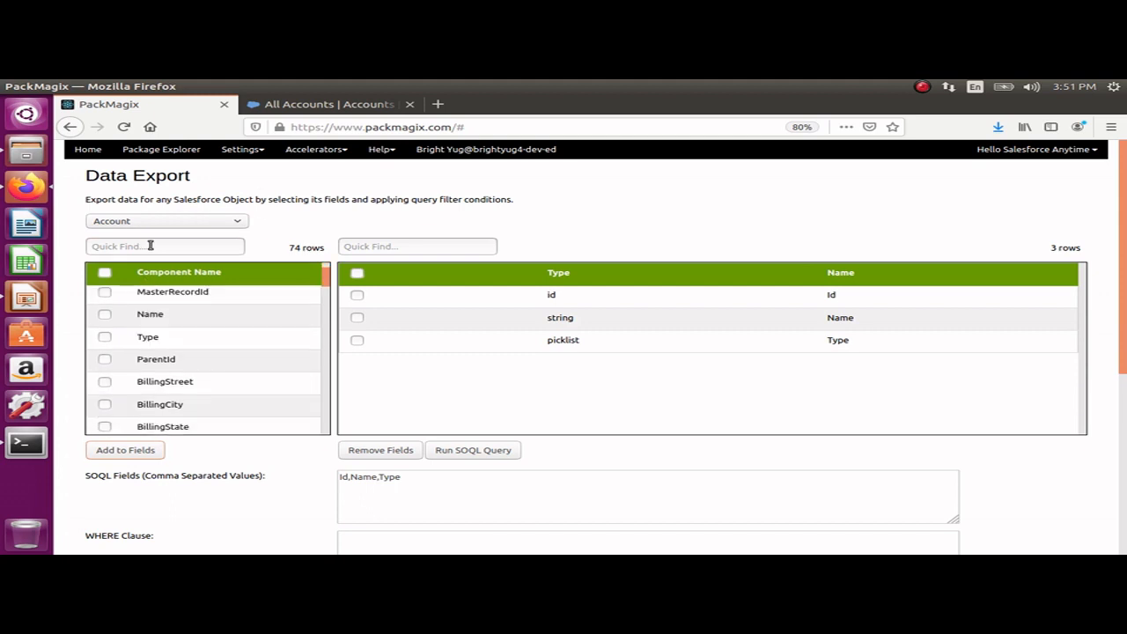
type("bsite")
left_click(109, 297)
left_click(112, 454)
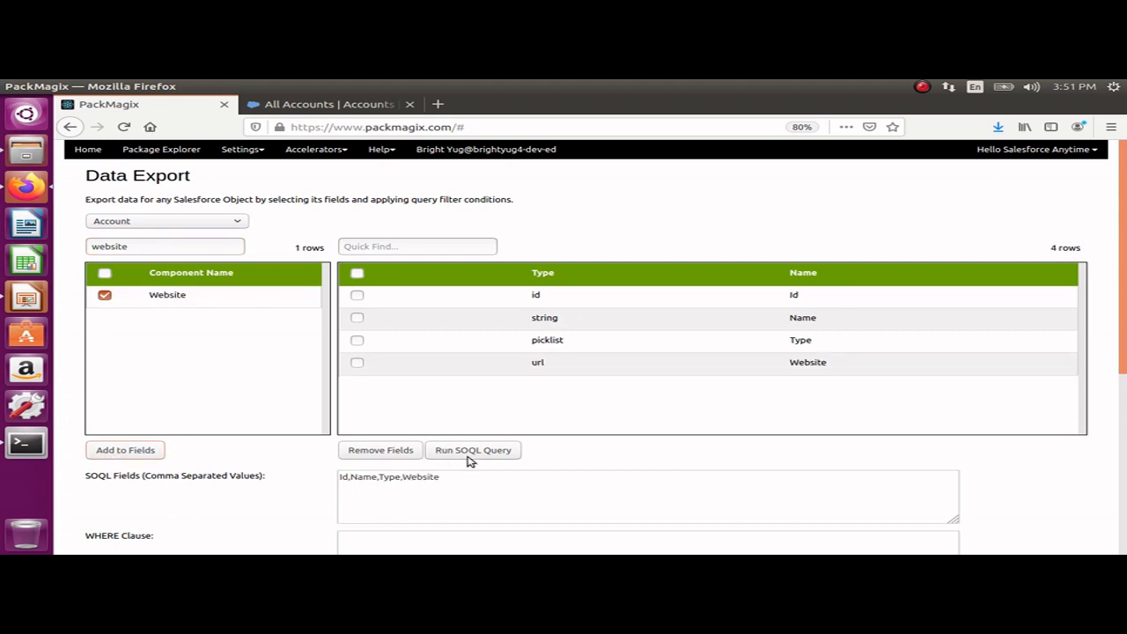
Step: Filter the query with the WHERE clause Name IN ('Test Account 1', 'Test Account 2') and run it
scroll(465, 462, "down", 2)
left_click(448, 466)
type("Name IN ('Test Account 1")
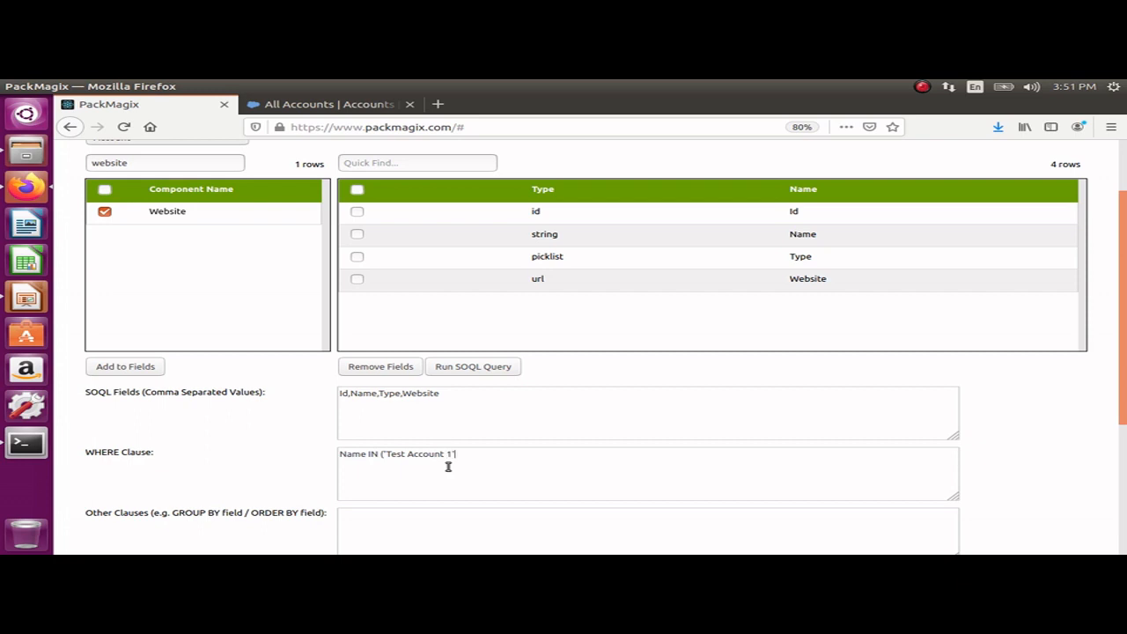
type("', 'Test Account 2")
left_click(480, 368)
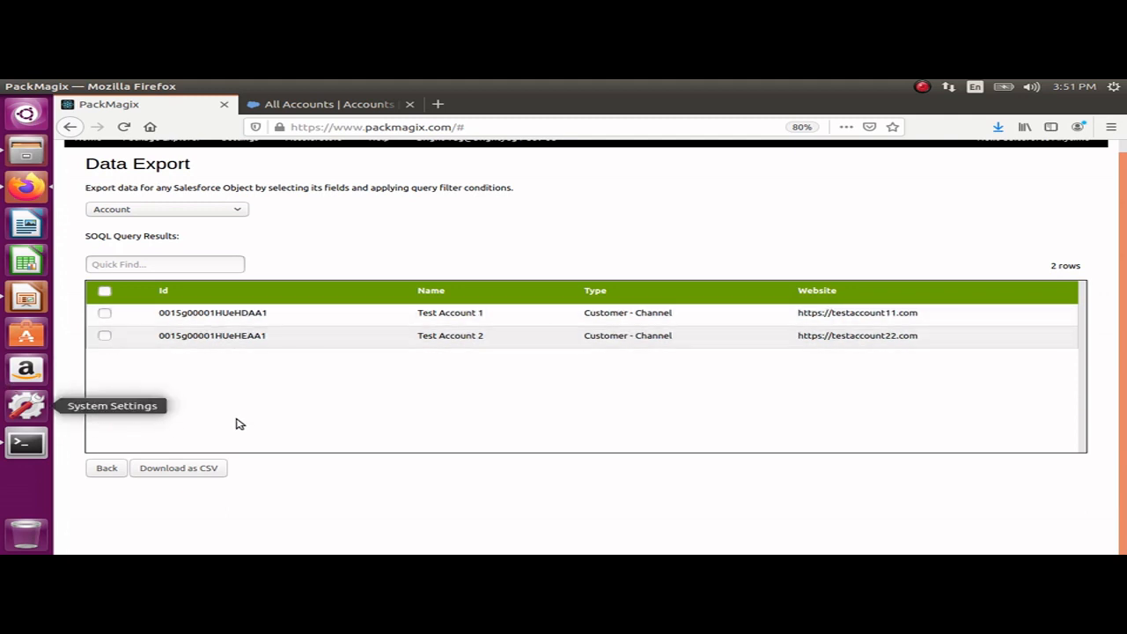
Step: Open the Data Upsert tool from the home page, choose the Account object, and set the external Id field name to Id
scroll(238, 422, "up", 2)
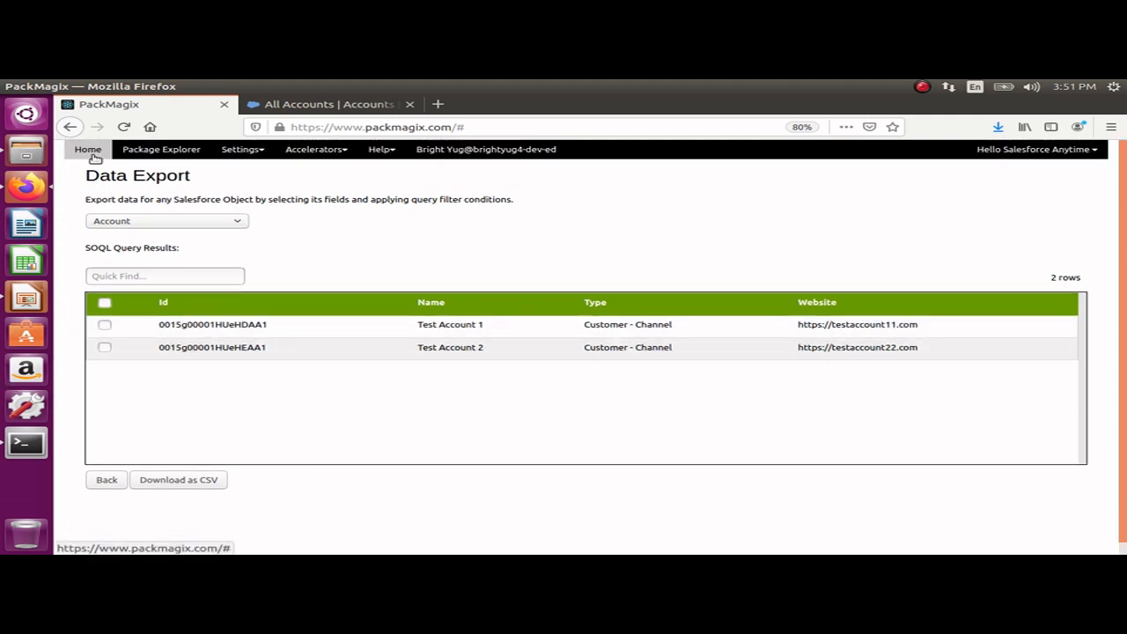
left_click(91, 151)
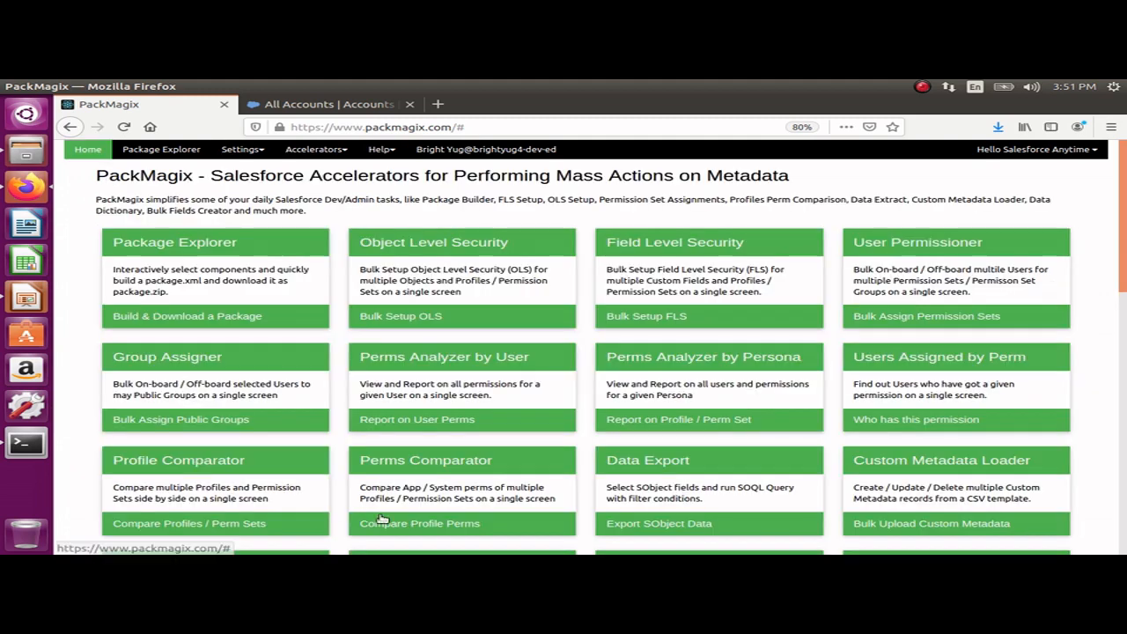
scroll(395, 435, "down", 3)
scroll(395, 435, "down", 10)
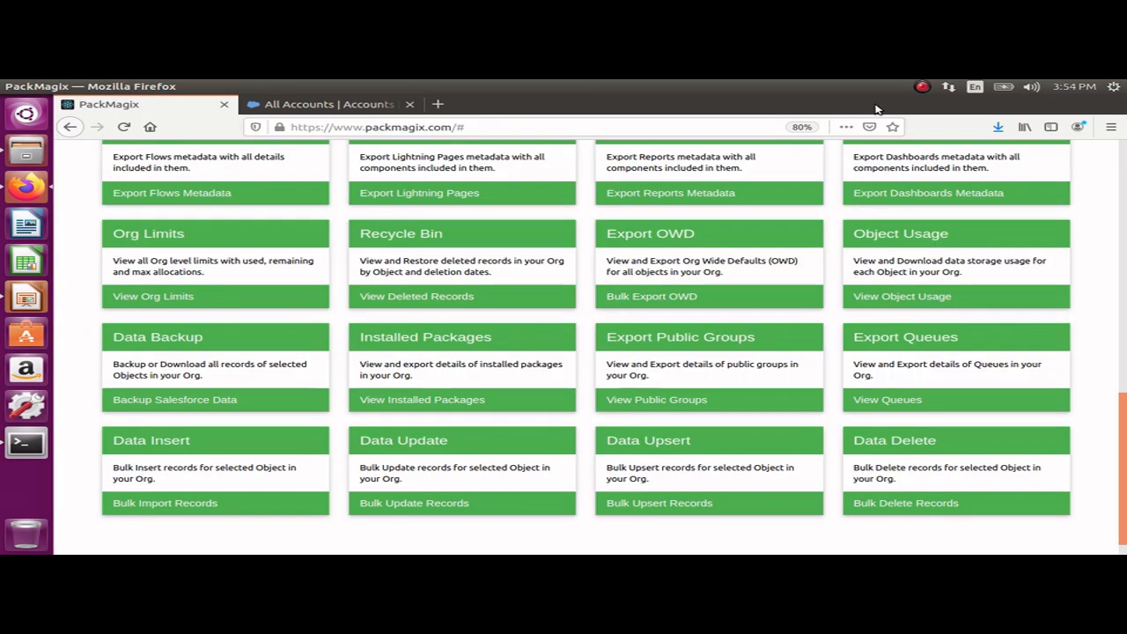
left_click(658, 459)
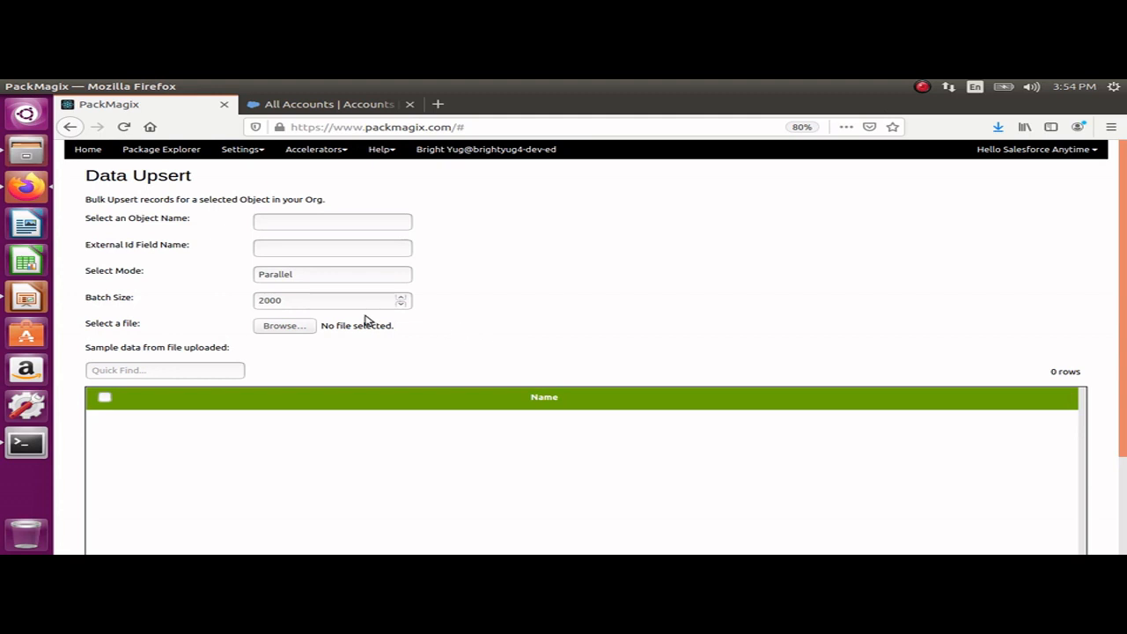
left_click(295, 223)
left_click(295, 223)
left_click(280, 236)
left_click(261, 254)
type("Id")
Step: Open Account_Query_Results.csv from the Downloads folder in LibreOffice Calc with the default import settings
left_click(30, 155)
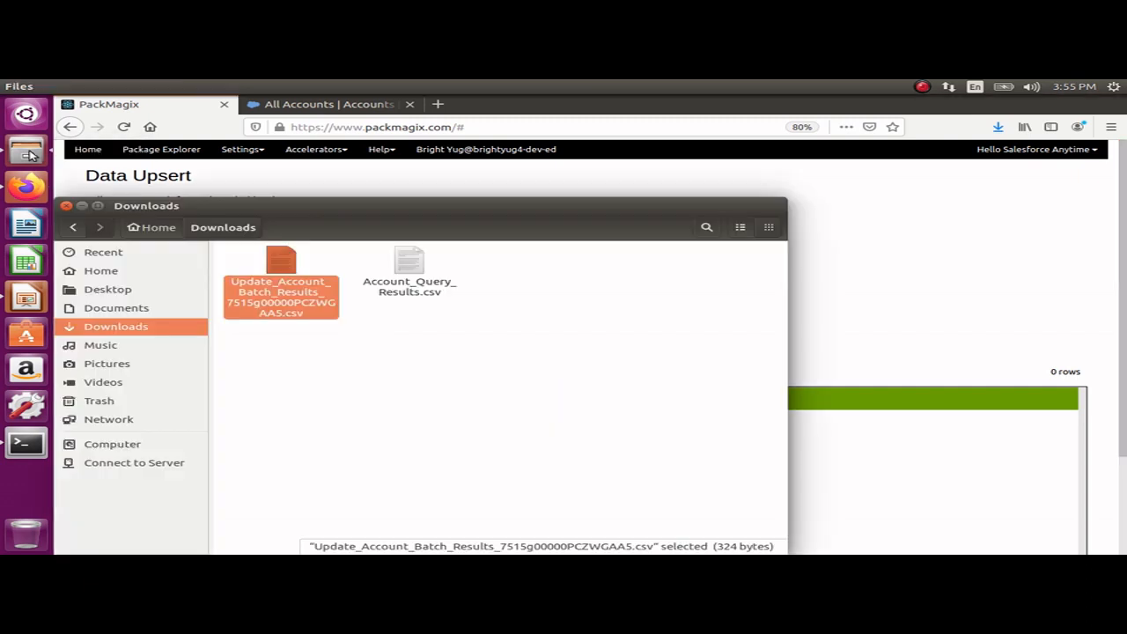
left_click(414, 319)
double_click(410, 275)
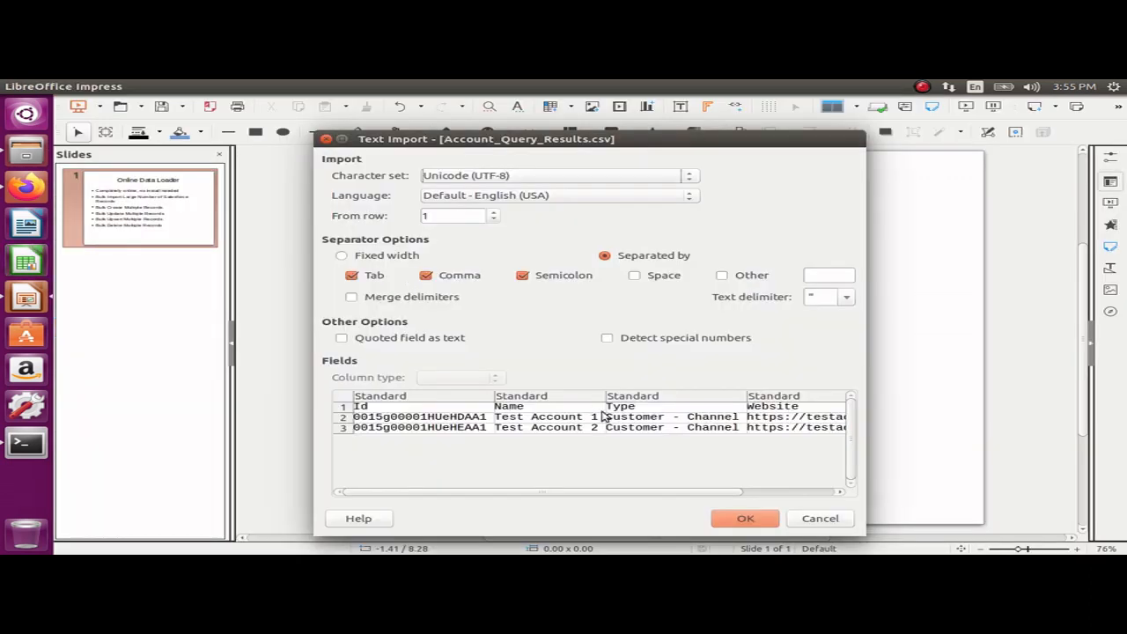
left_click(753, 517)
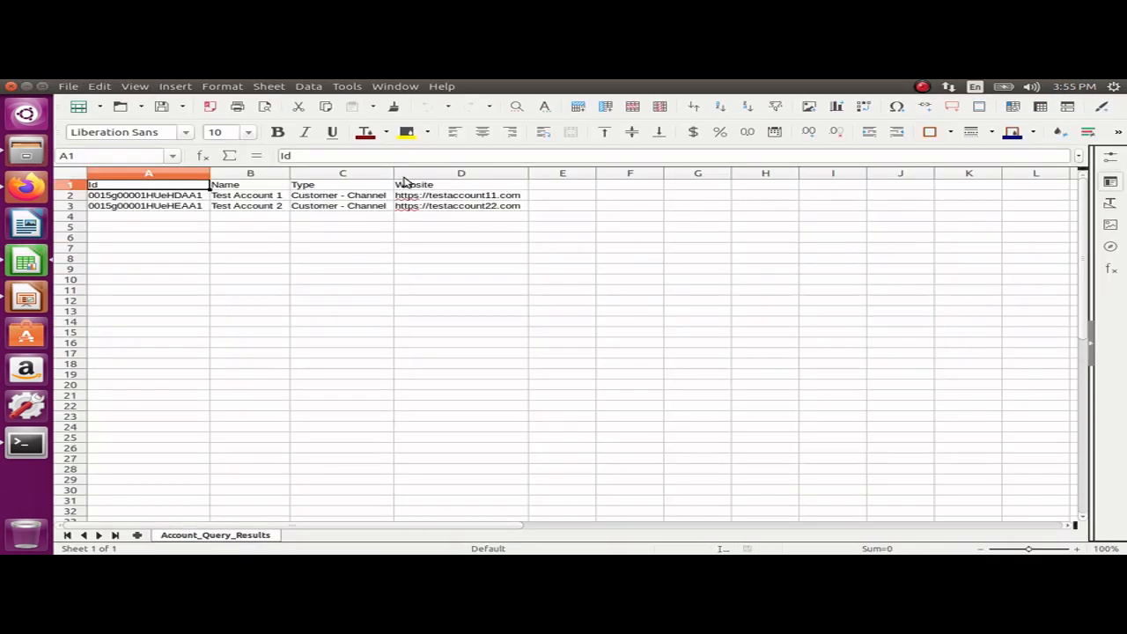
left_click(521, 185)
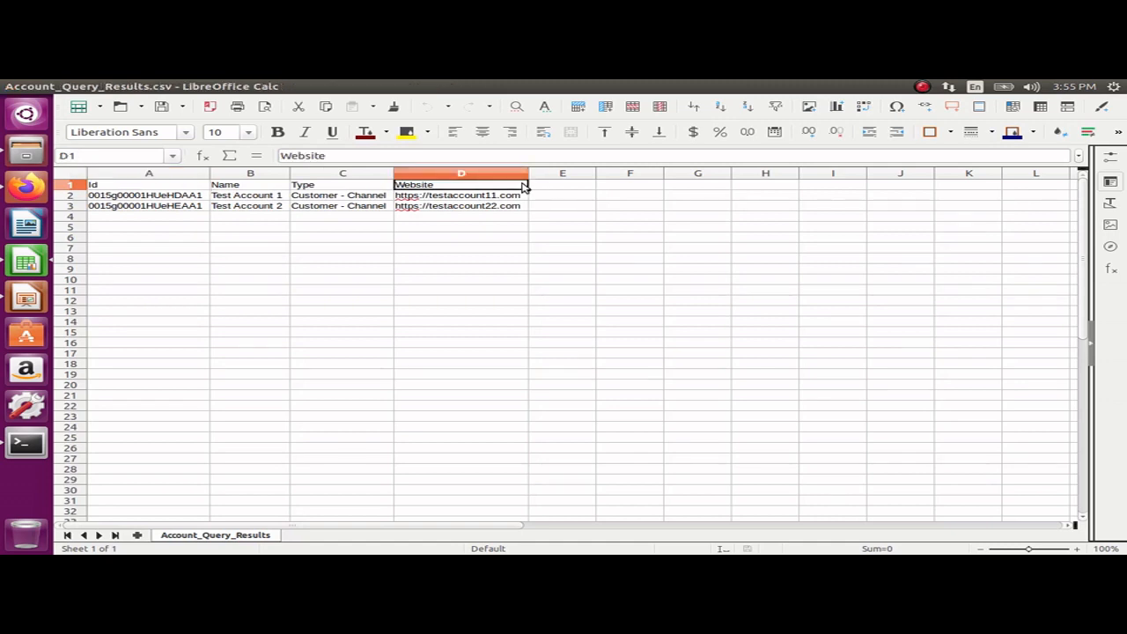
key("Down")
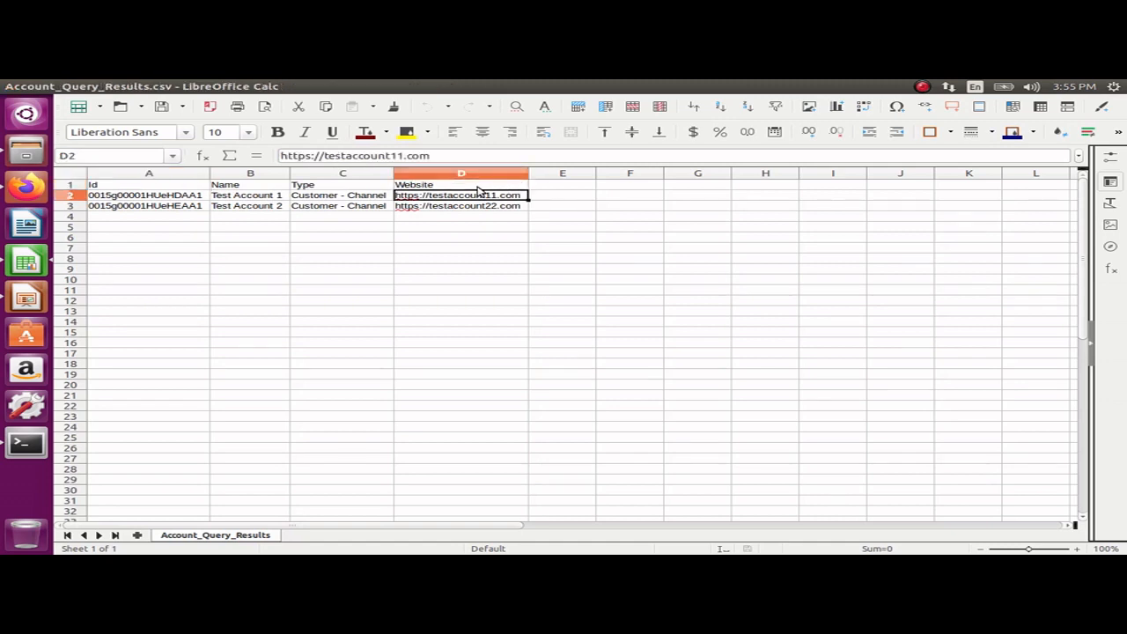
left_click(398, 155)
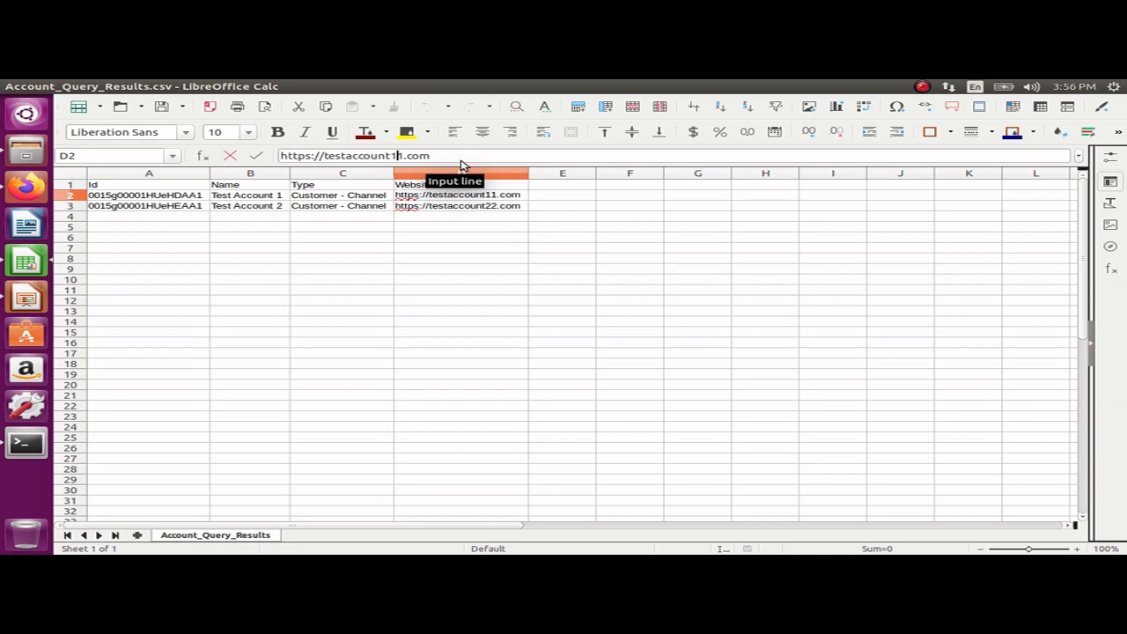
type("1")
key("Return")
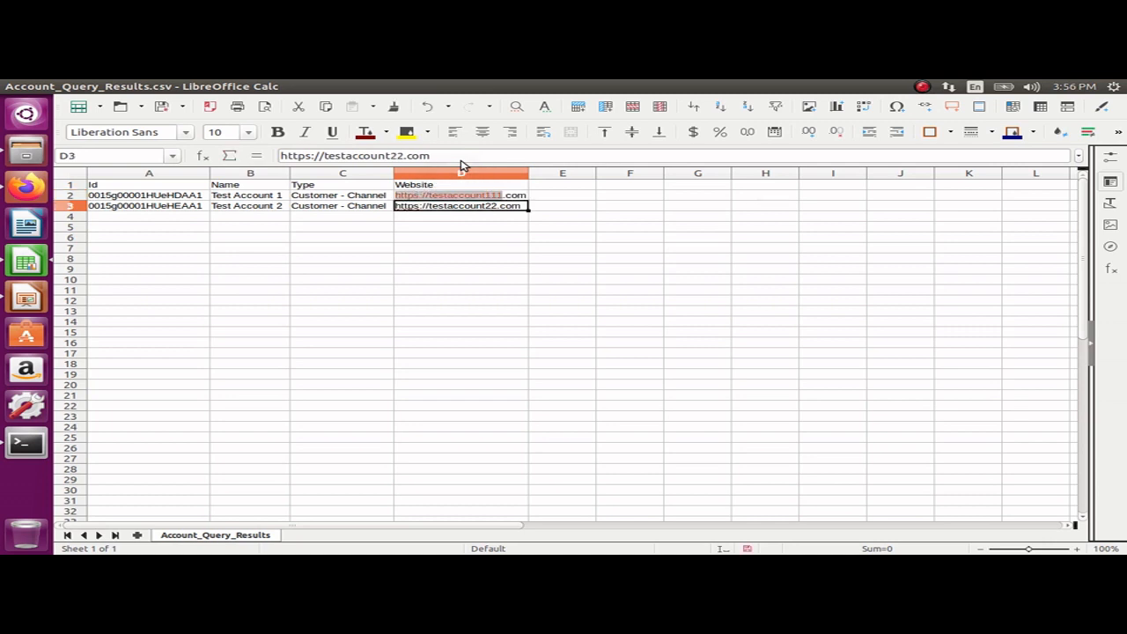
left_click(398, 156)
type("22")
key("Return")
key("Up")
key("Up")
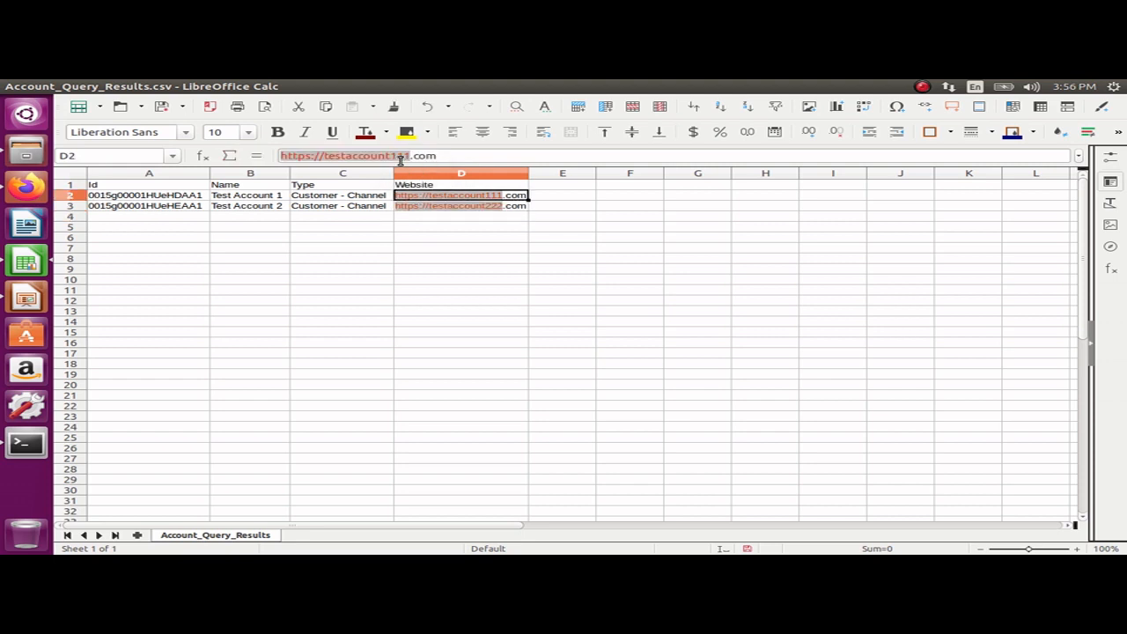
Step: Save the edited spreadsheet in Text CSV format and close it
key("ctrl+s")
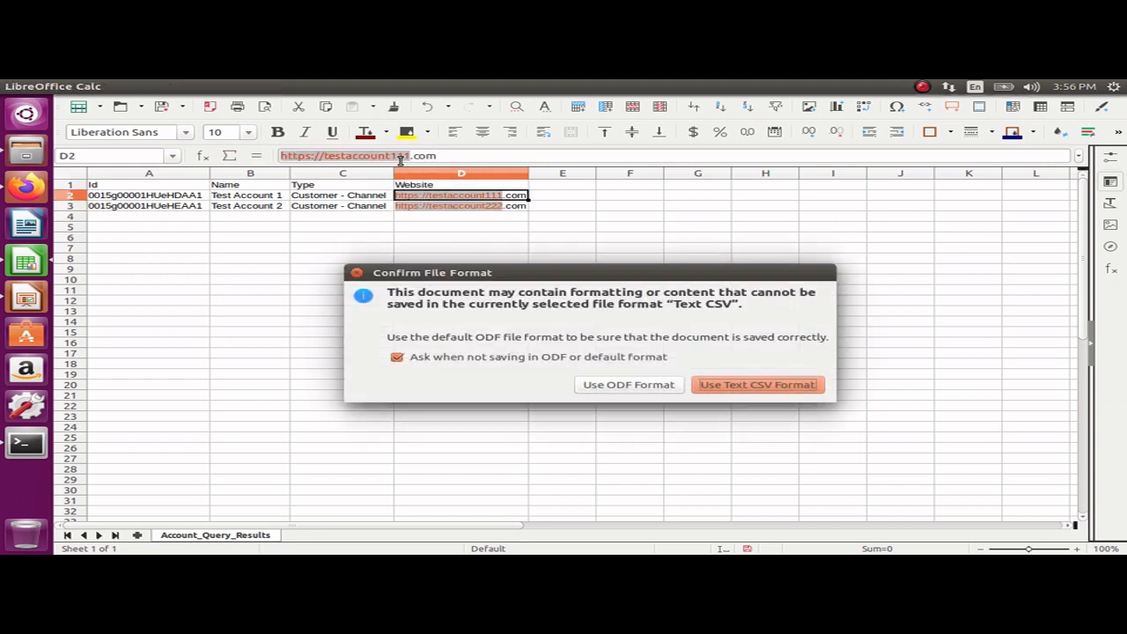
left_click(799, 388)
mouse_move(31, 97)
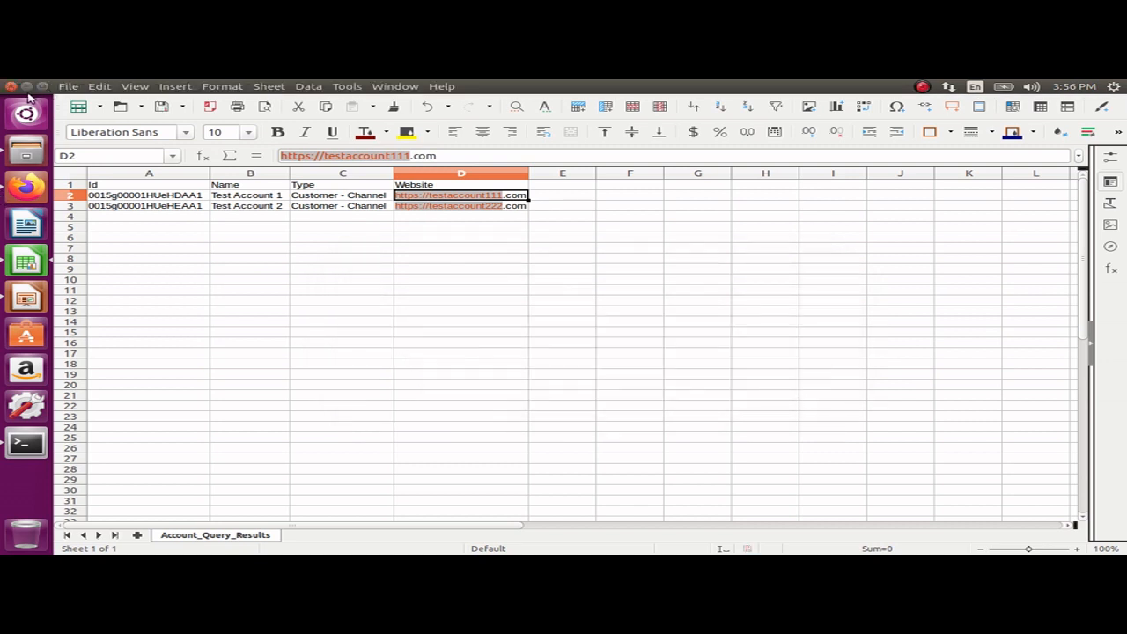
left_click(10, 86)
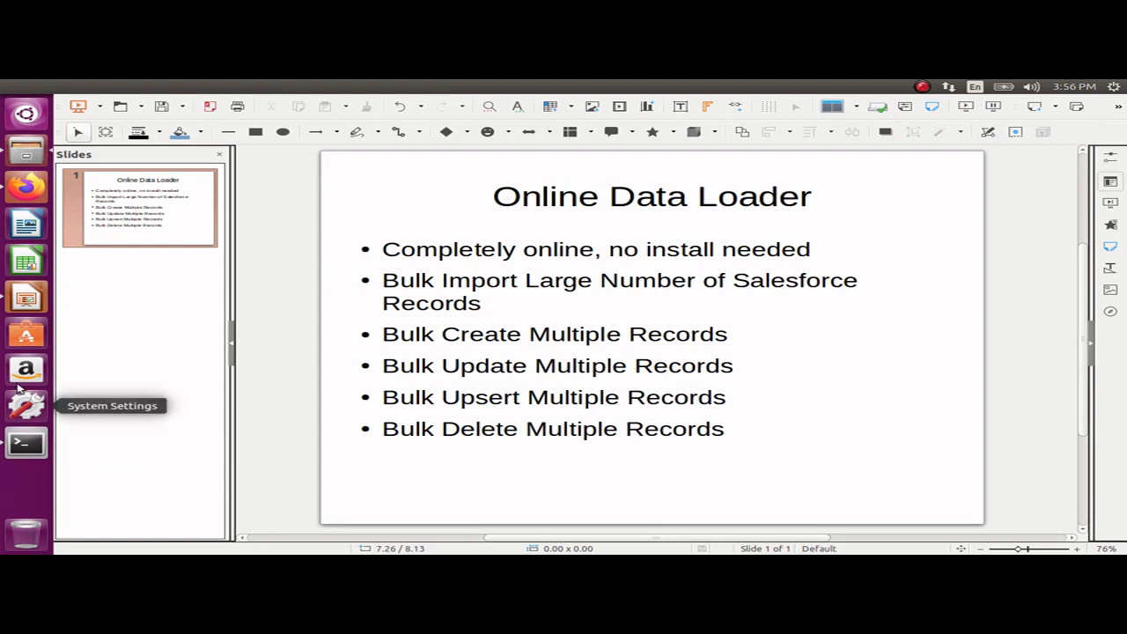
Step: Switch back to PackMagix in Firefox and load Account_Query_Results.csv from Downloads as the upsert file
left_click(26, 185)
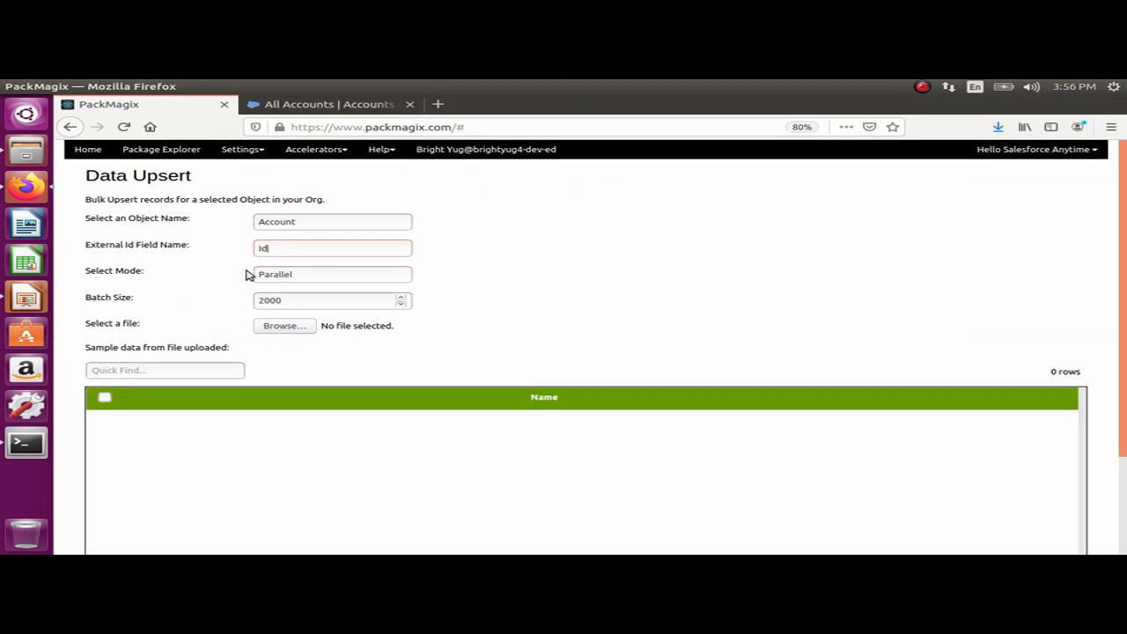
left_click(285, 326)
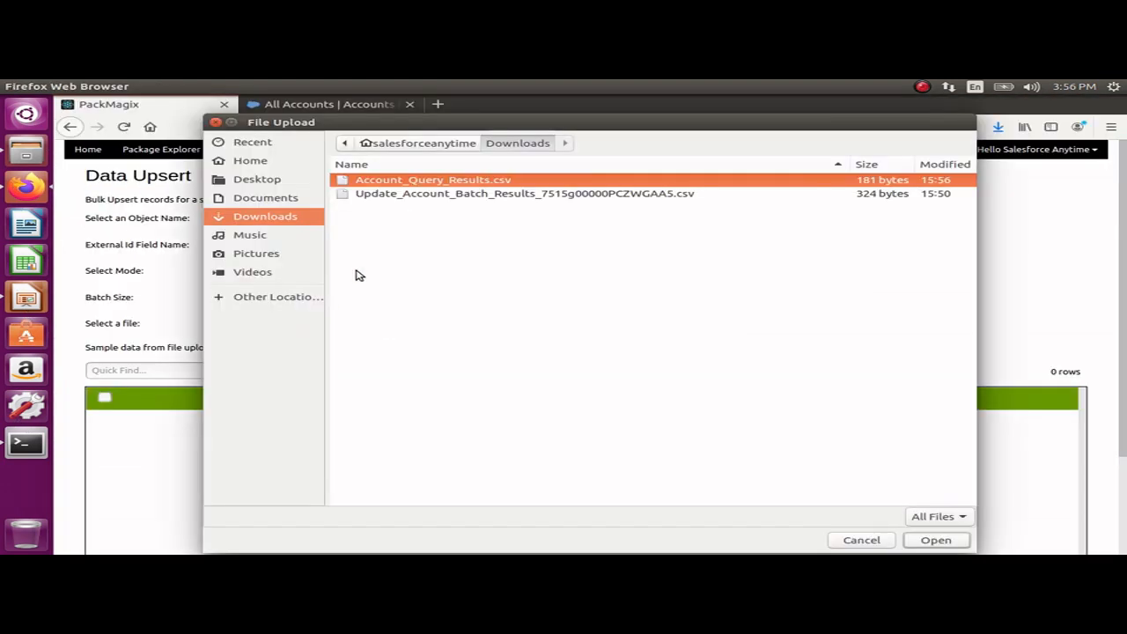
double_click(428, 181)
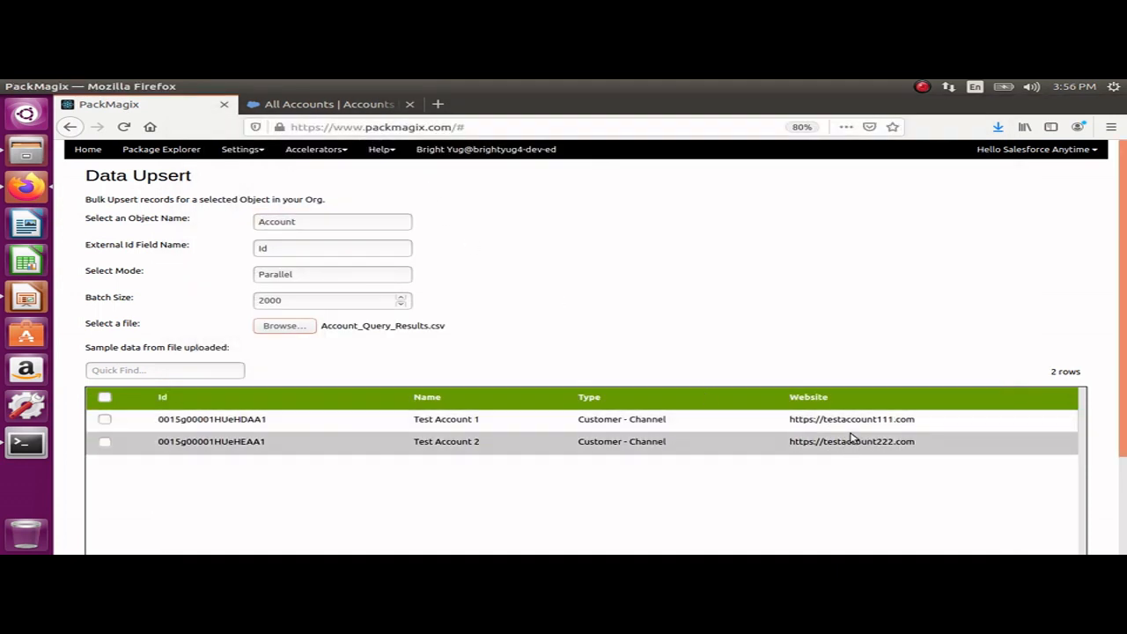
Step: Map the CSV columns to the Account fields Id, Name, Type and Website, and run the record upsert
scroll(375, 382, "down", 3)
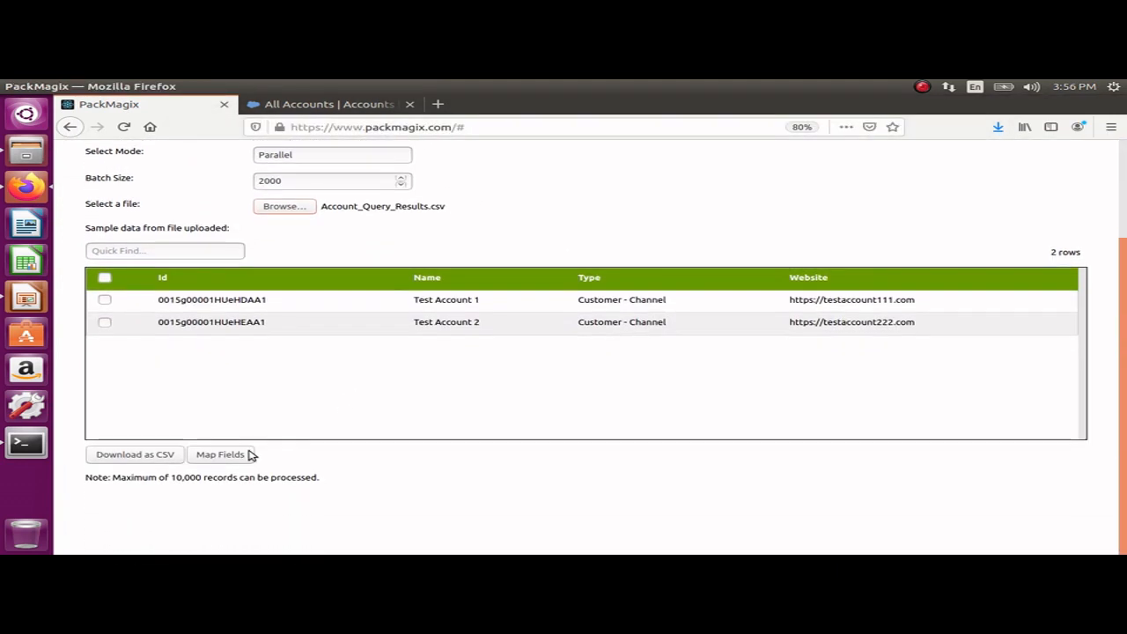
left_click(227, 458)
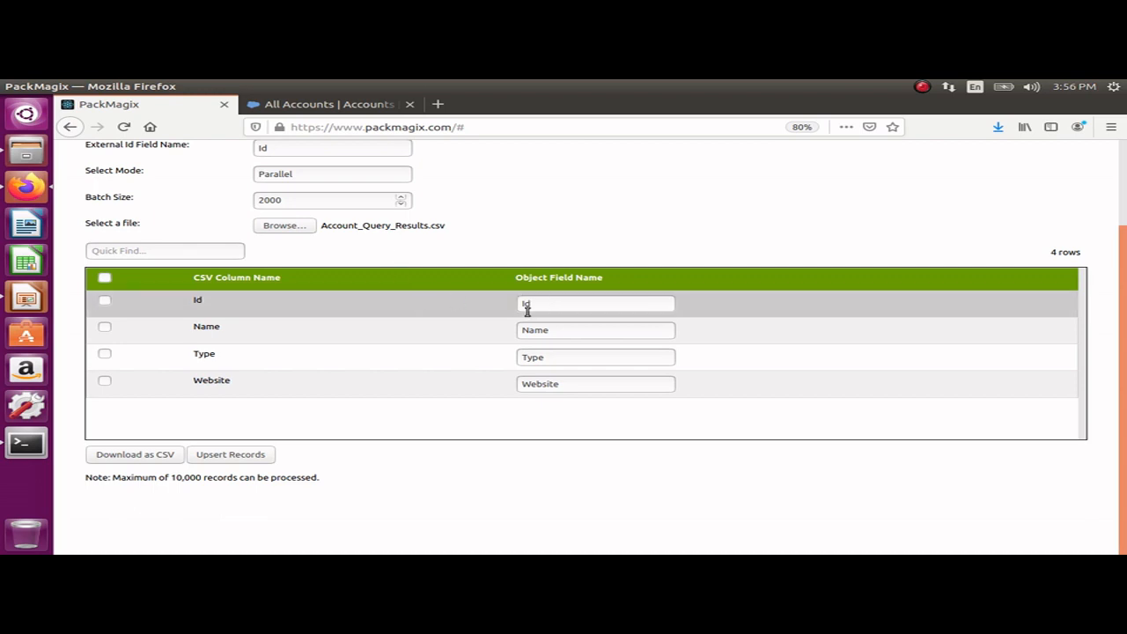
left_click(234, 460)
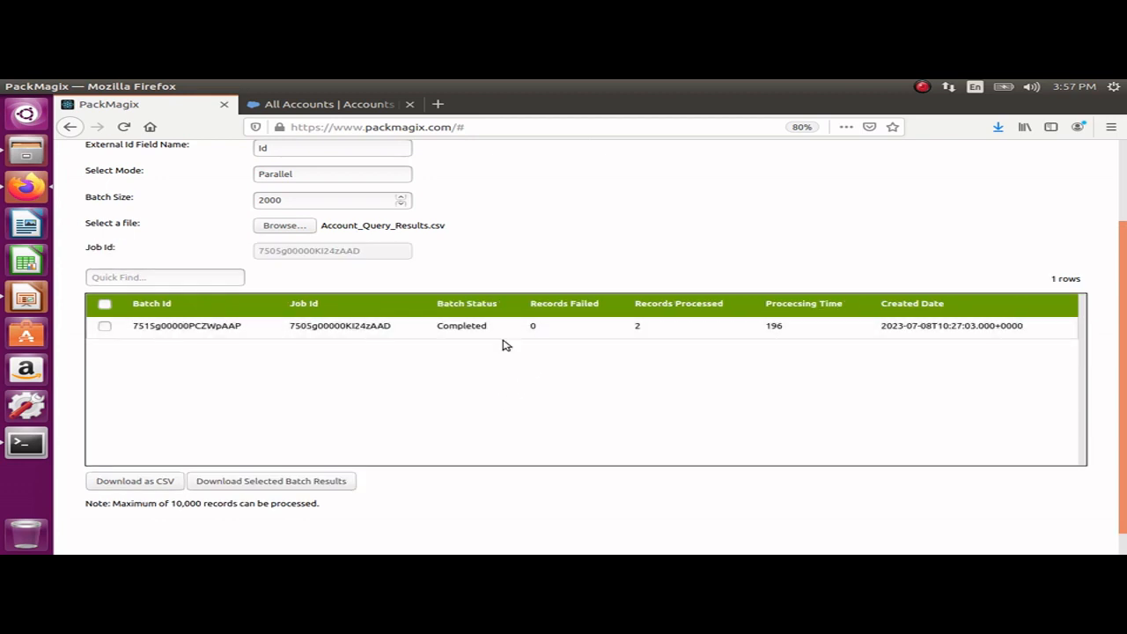
Step: Select the upsert job's batch and save its batch results as a CSV file
left_click(105, 326)
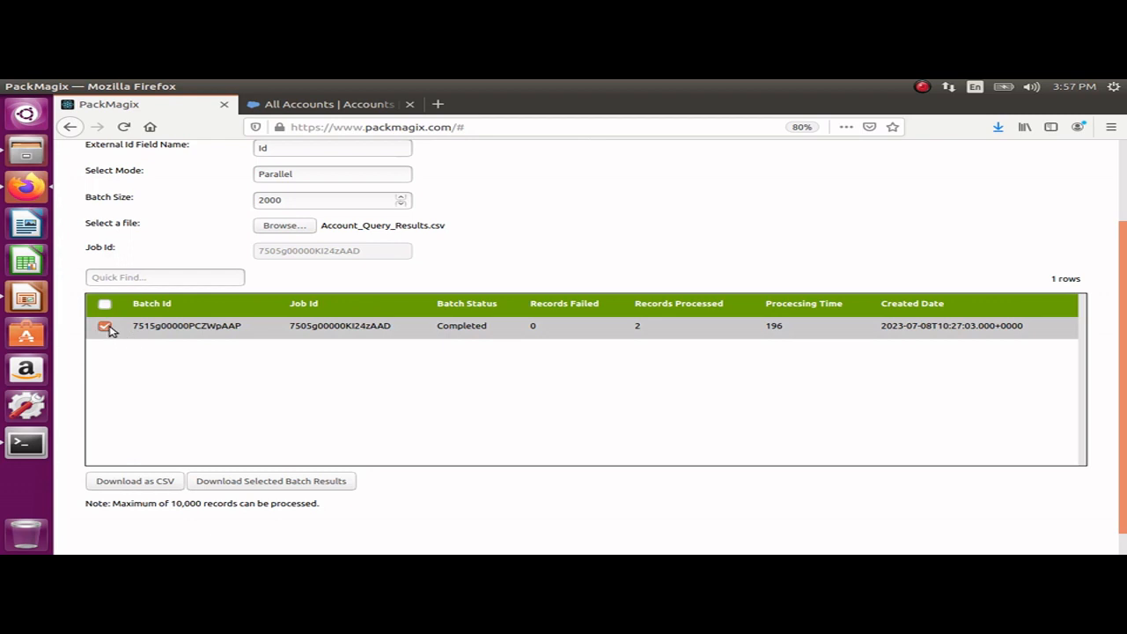
left_click(269, 485)
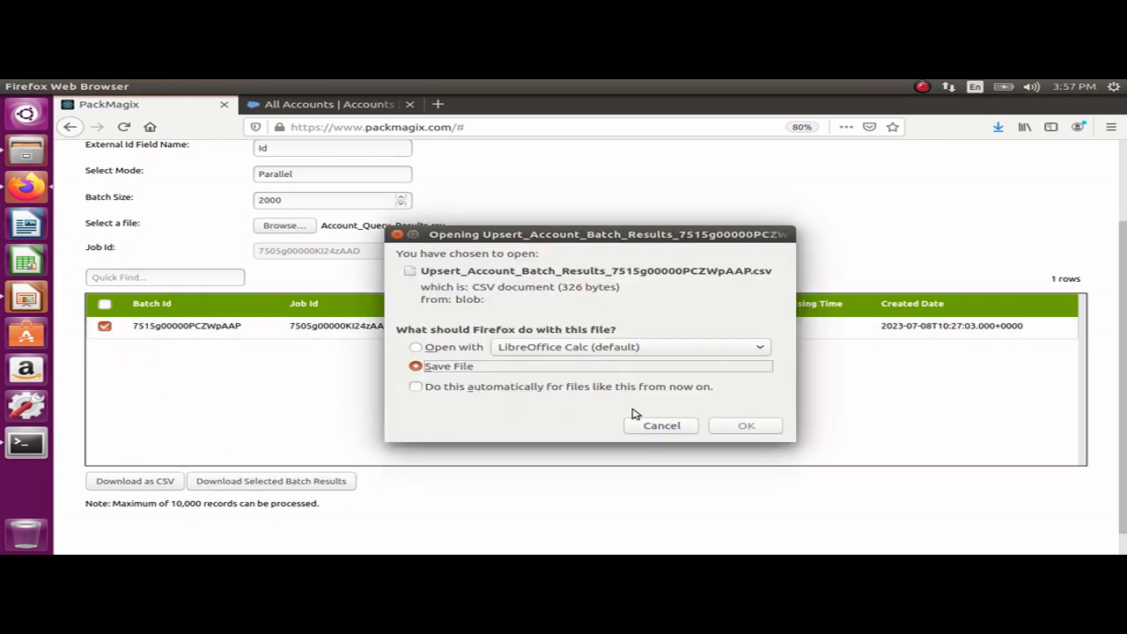
left_click(746, 426)
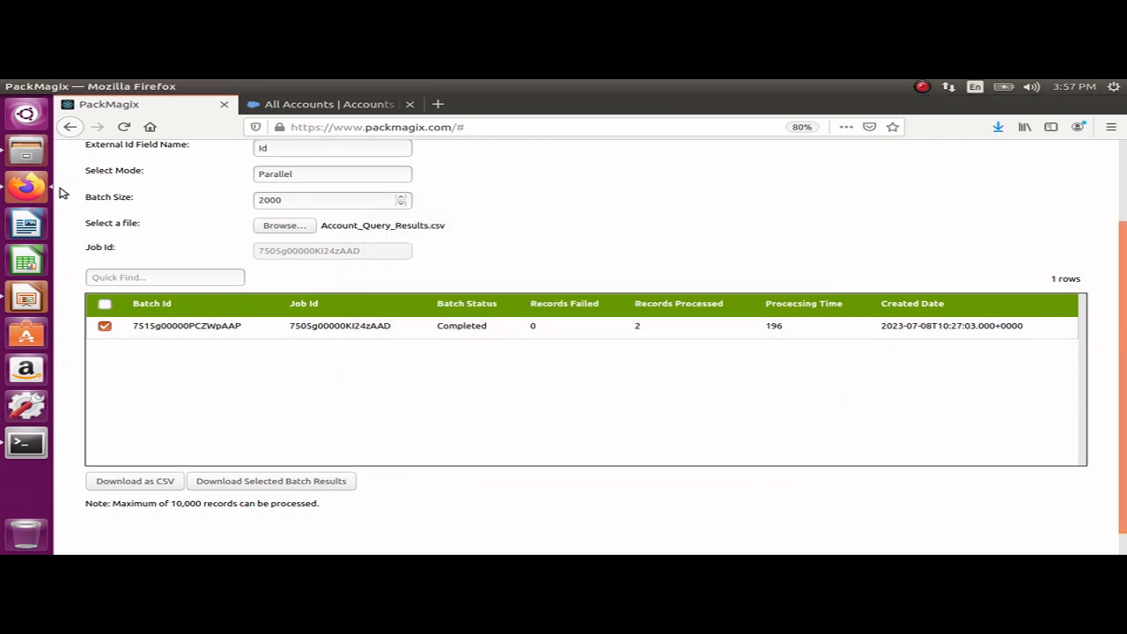
Step: Open the upsert batch results CSV from the Downloads folder in LibreOffice Calc with the default import settings
left_click(27, 158)
left_click(294, 352)
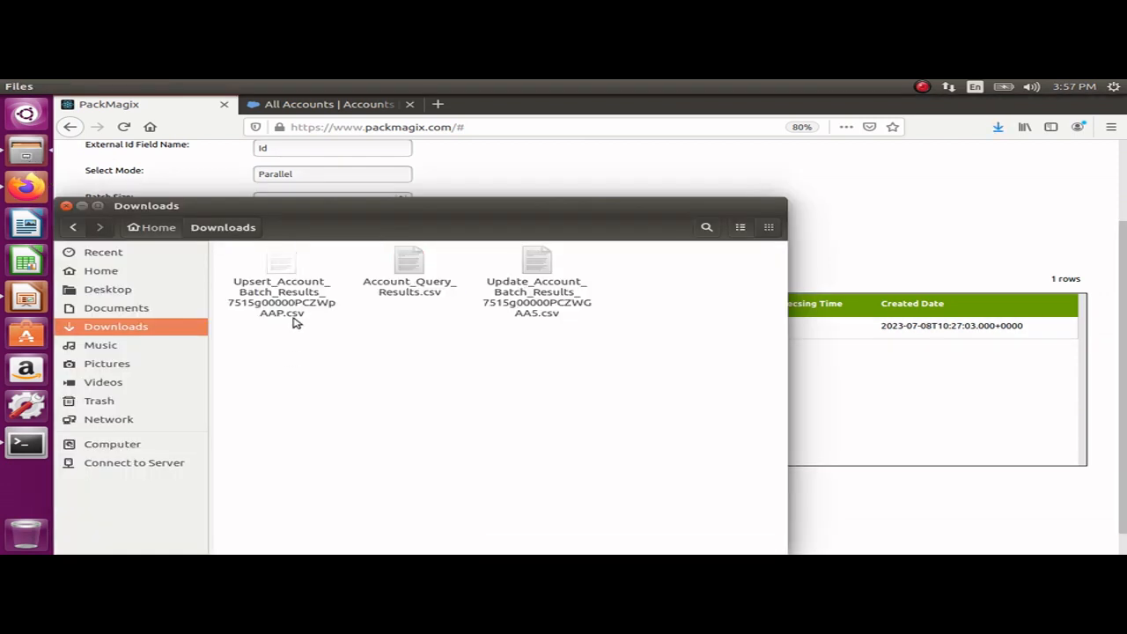
double_click(279, 272)
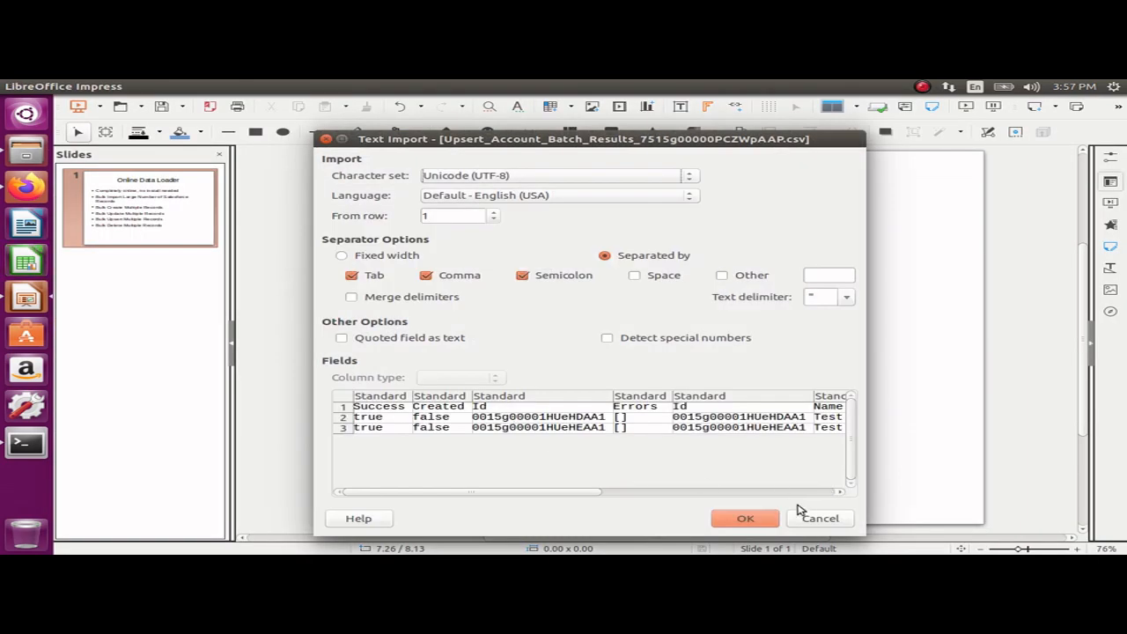
left_click(745, 519)
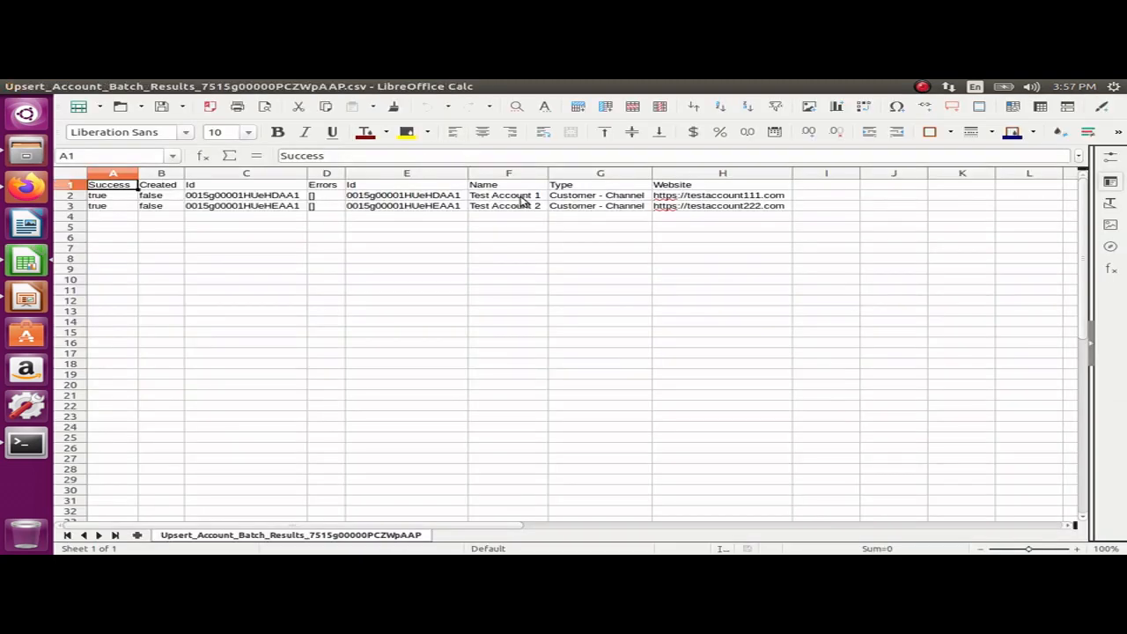
Step: Check the Errors, Id, Name and Type values of both accounts in the upsert results, and close the spreadsheet
left_click(480, 199)
left_click(327, 196)
left_click(322, 207)
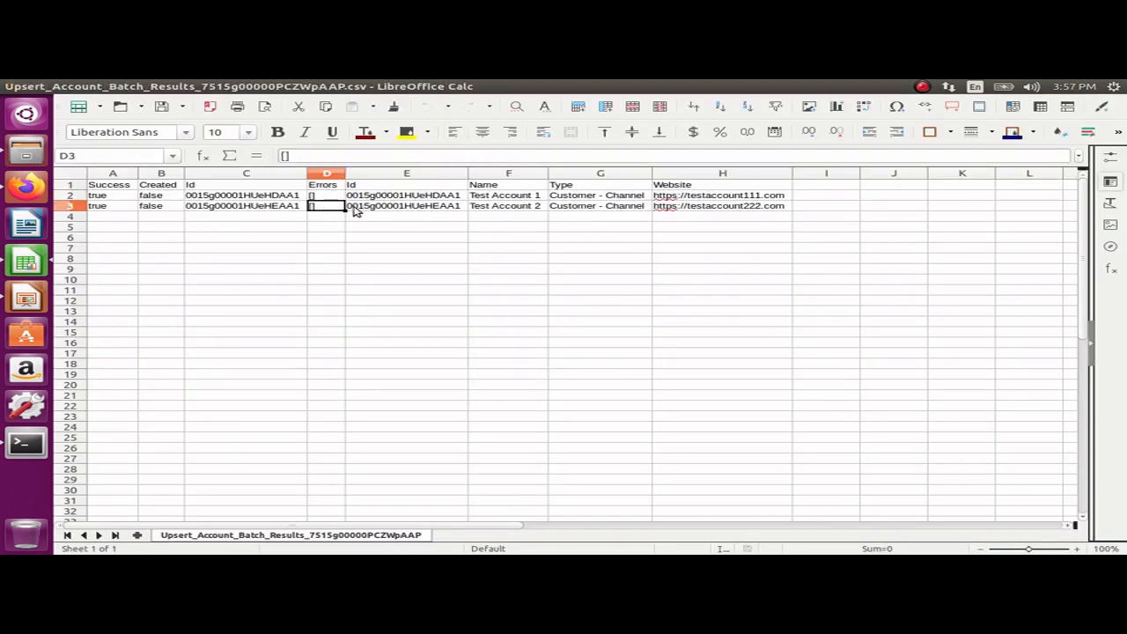
left_click(502, 197)
left_click(522, 206)
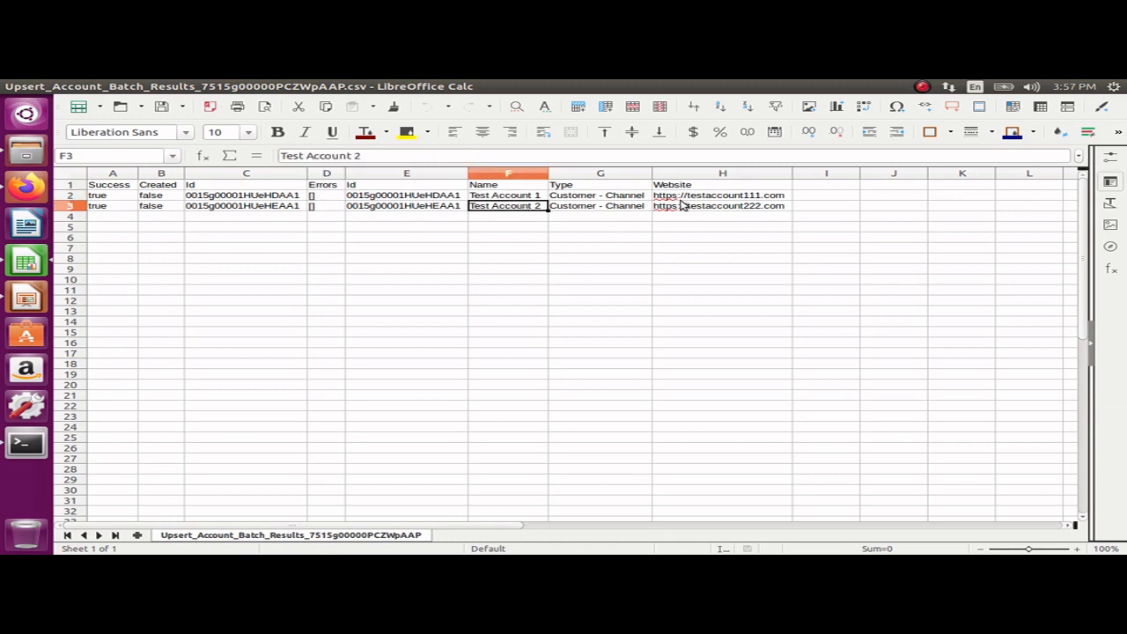
left_click(635, 198)
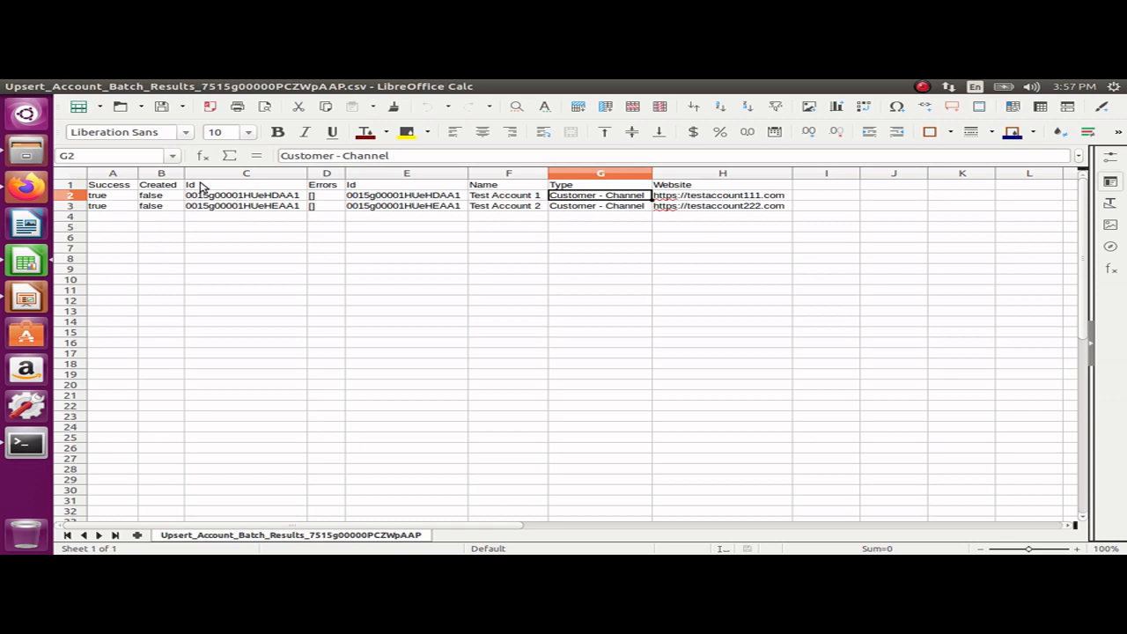
left_click(428, 196)
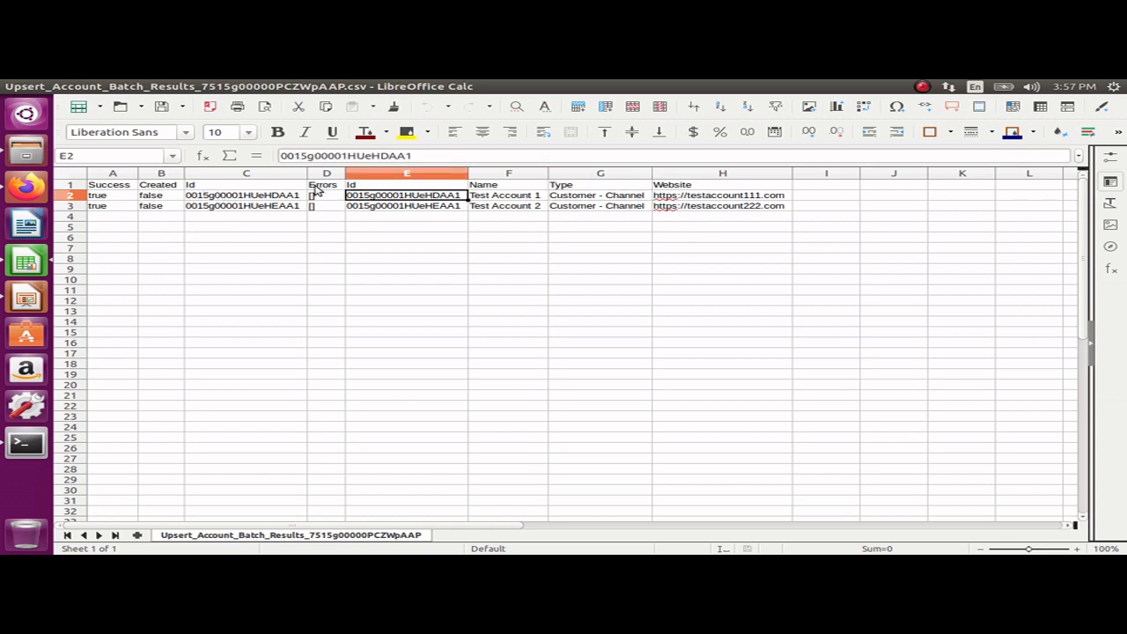
left_click(9, 86)
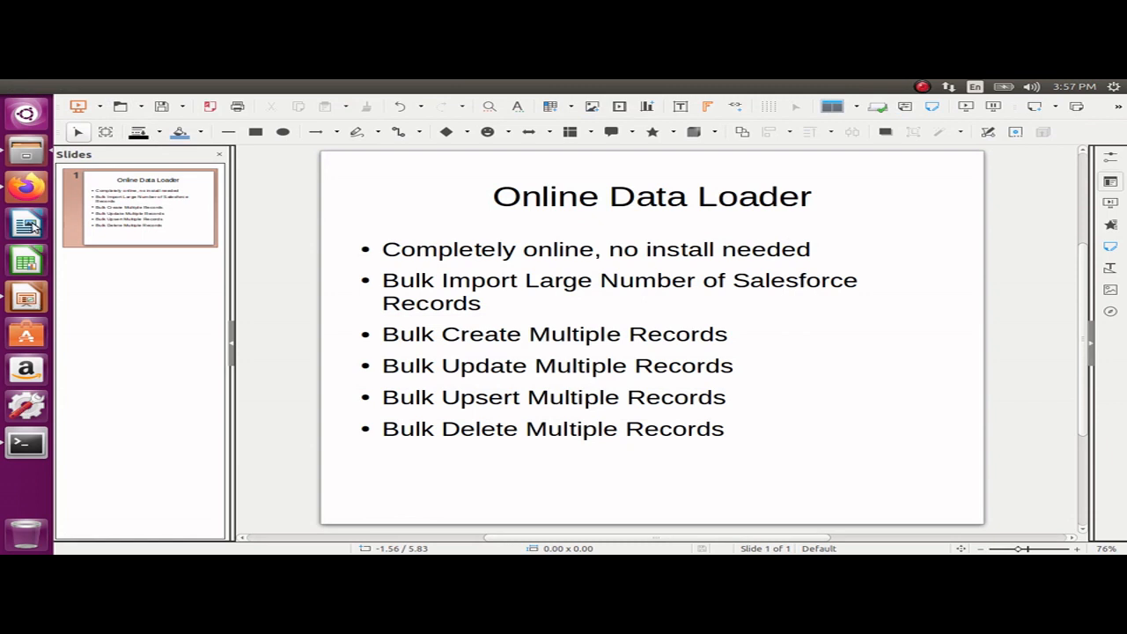
Step: Switch back to PackMagix in Firefox, open Data Export and choose the Account object
left_click(31, 189)
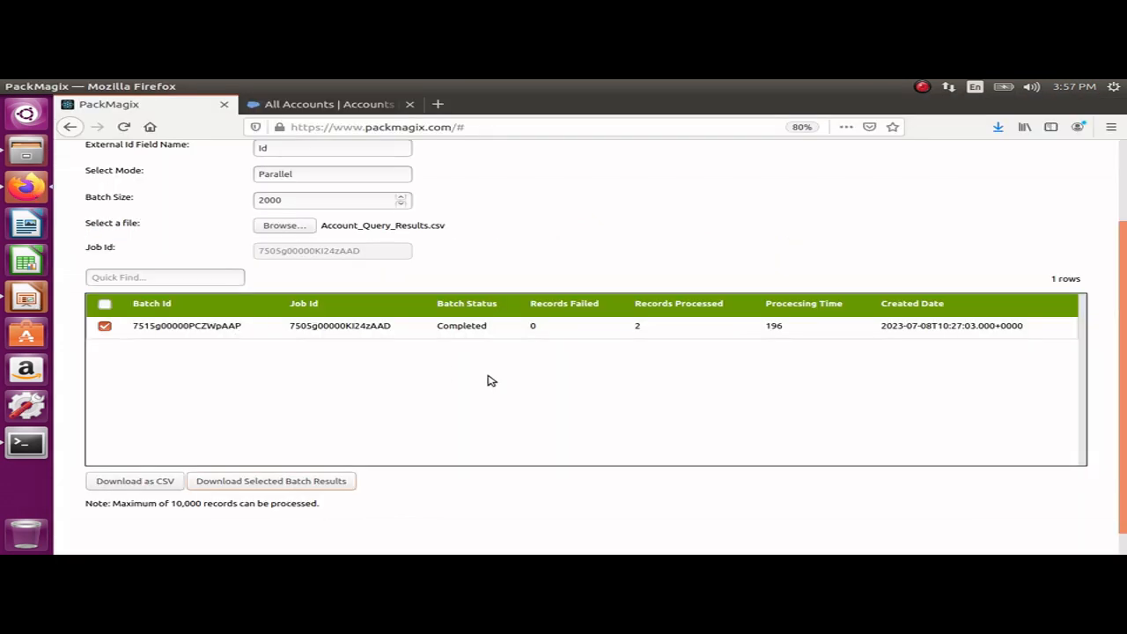
scroll(491, 380, "up", 2)
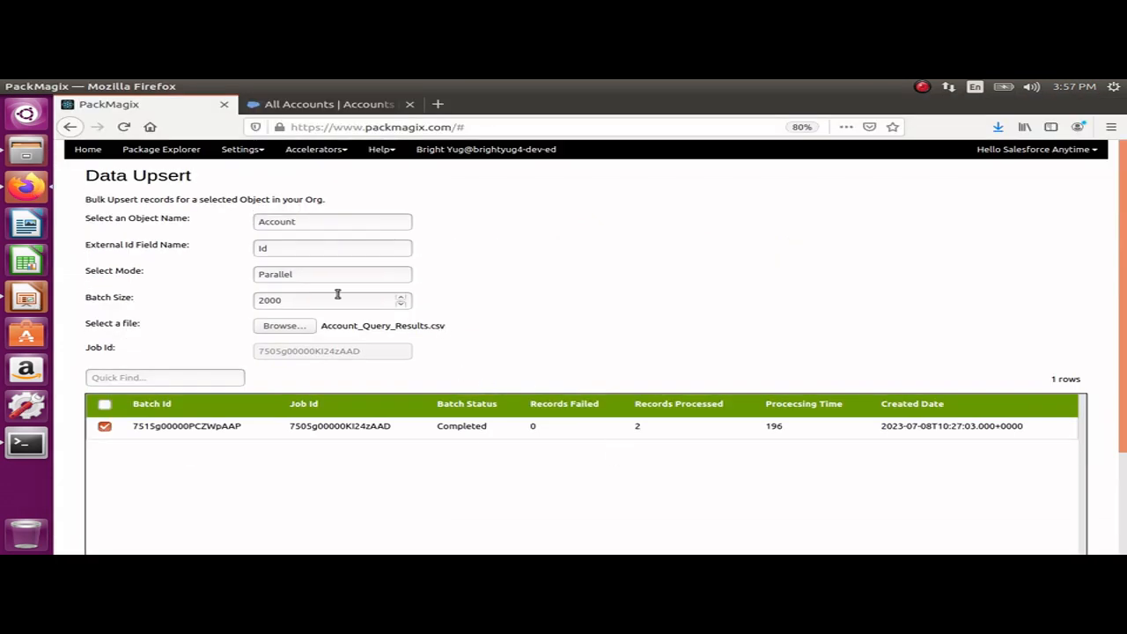
left_click(95, 155)
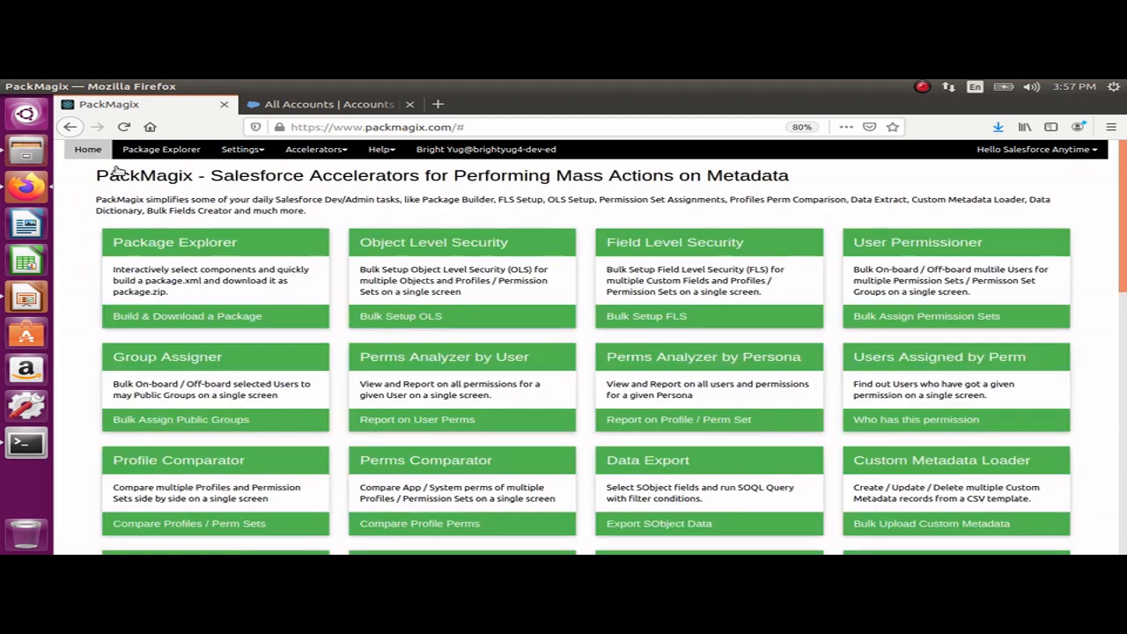
left_click(691, 522)
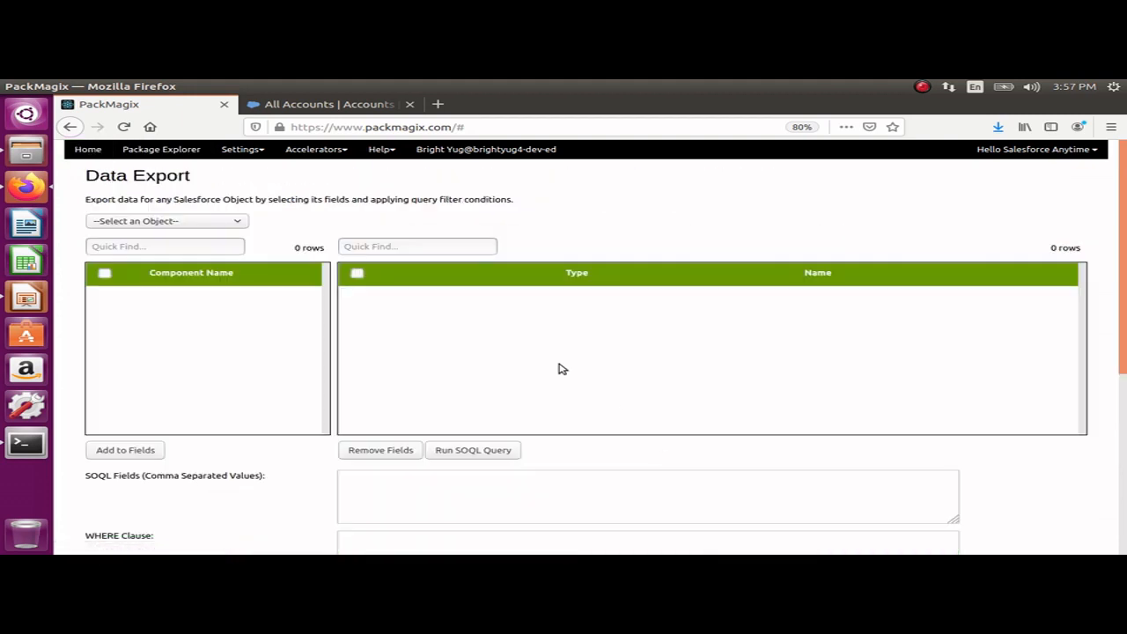
left_click(195, 222)
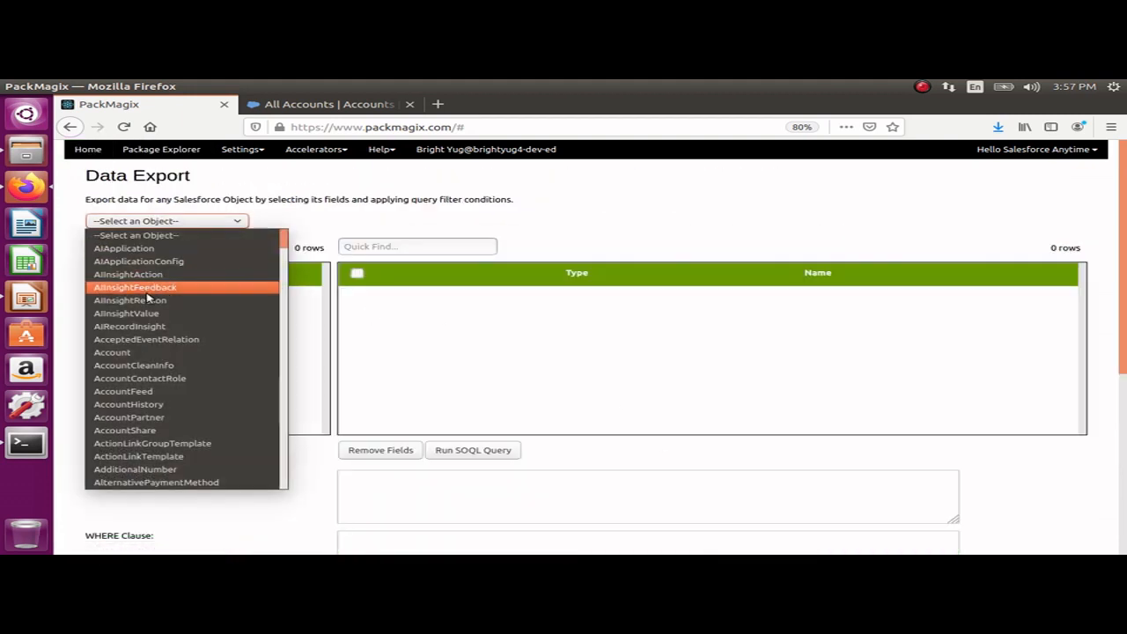
left_click(137, 354)
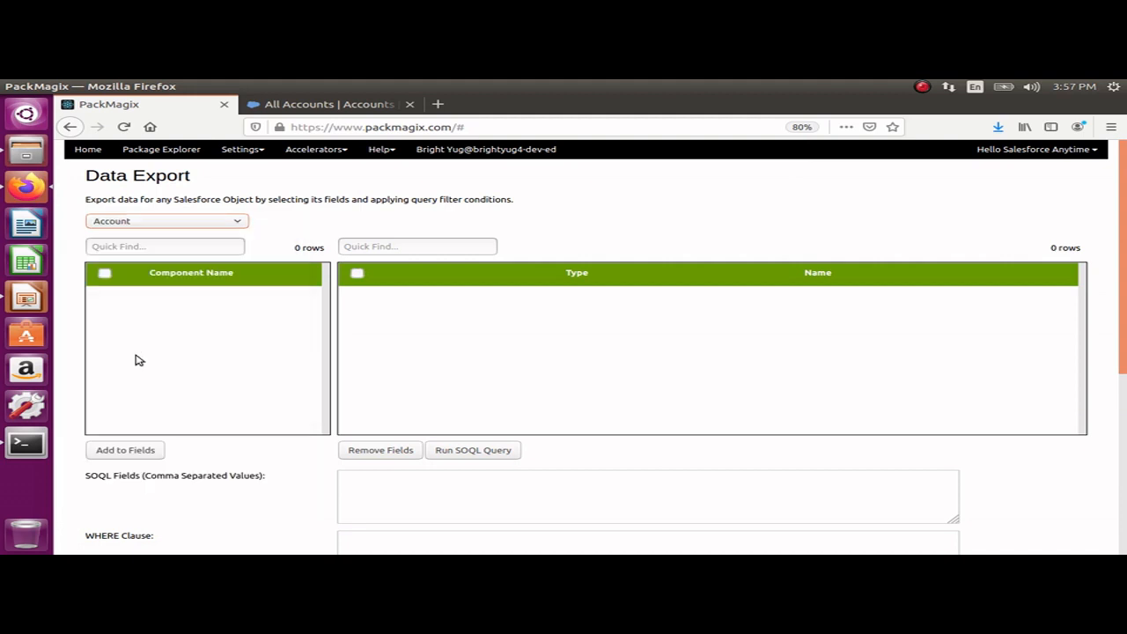
Step: Add the Account fields Id, Name, Type and Website to the export query
left_click(105, 296)
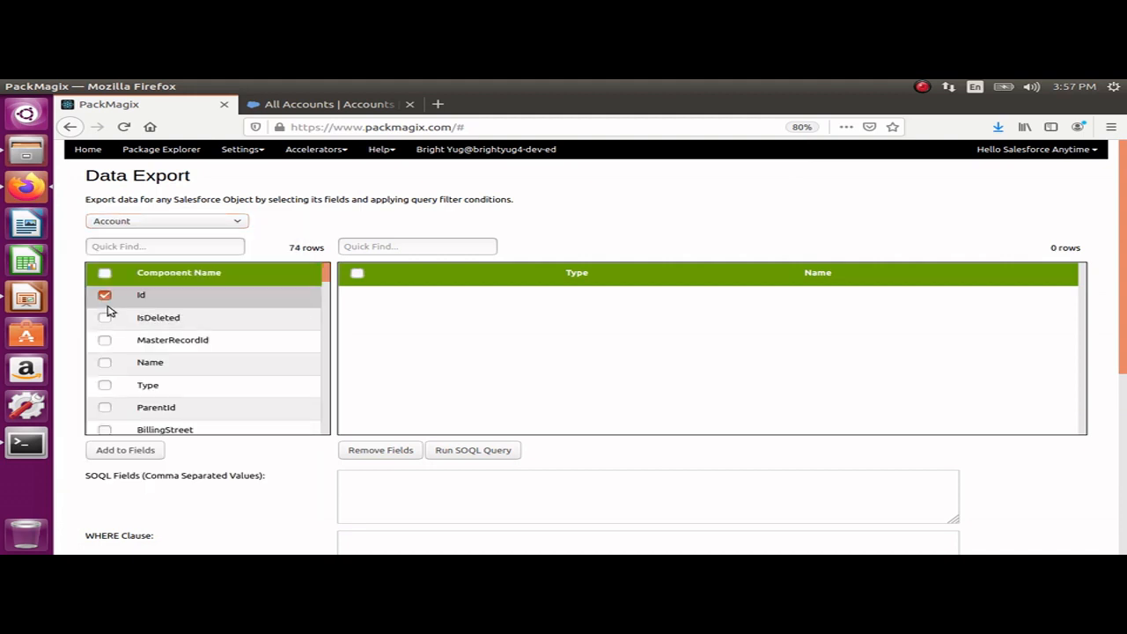
left_click(104, 362)
left_click(105, 384)
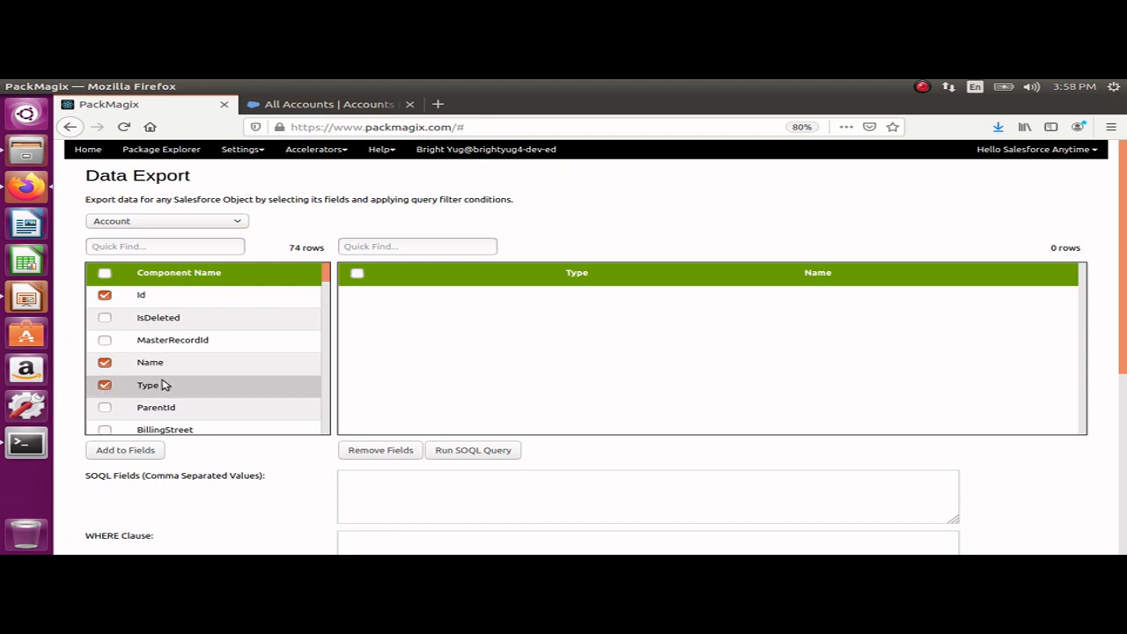
scroll(163, 380, "down", 2)
type("web")
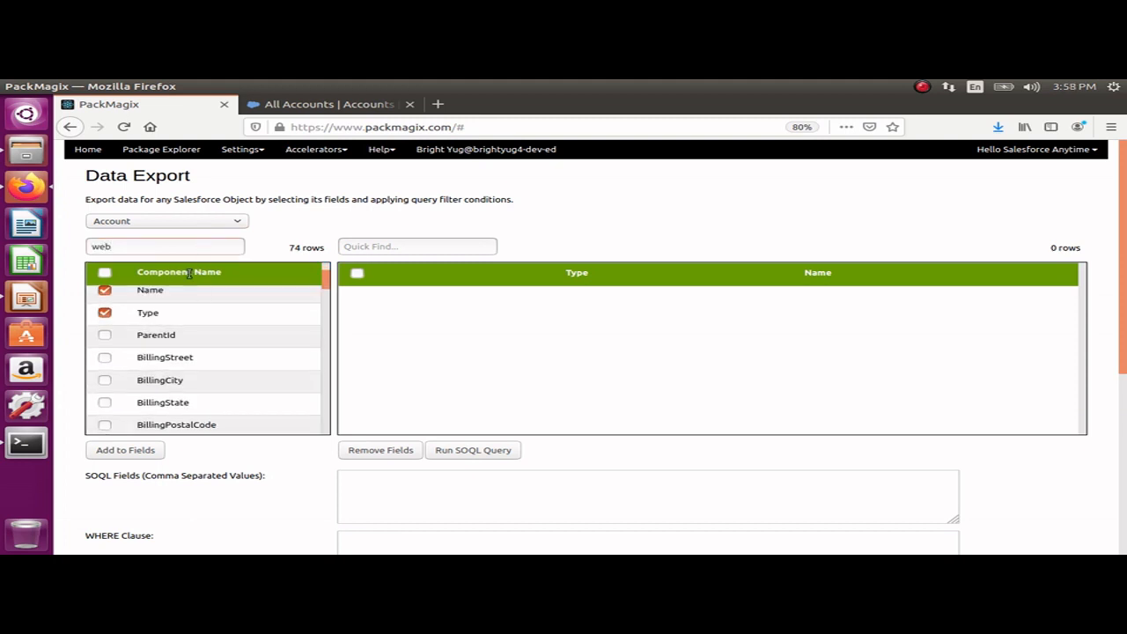
left_click(107, 296)
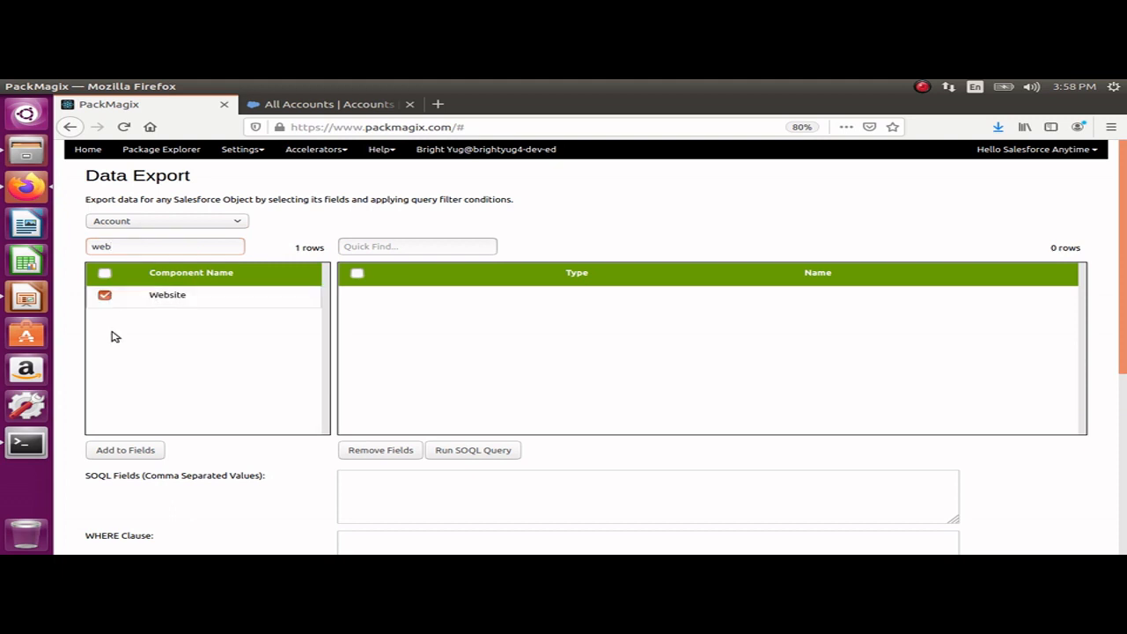
left_click(126, 449)
Step: Filter the export query by the name Test Account 1 in the WHERE clause and run the SOQL query
scroll(457, 458, "down", 2)
left_click(463, 464)
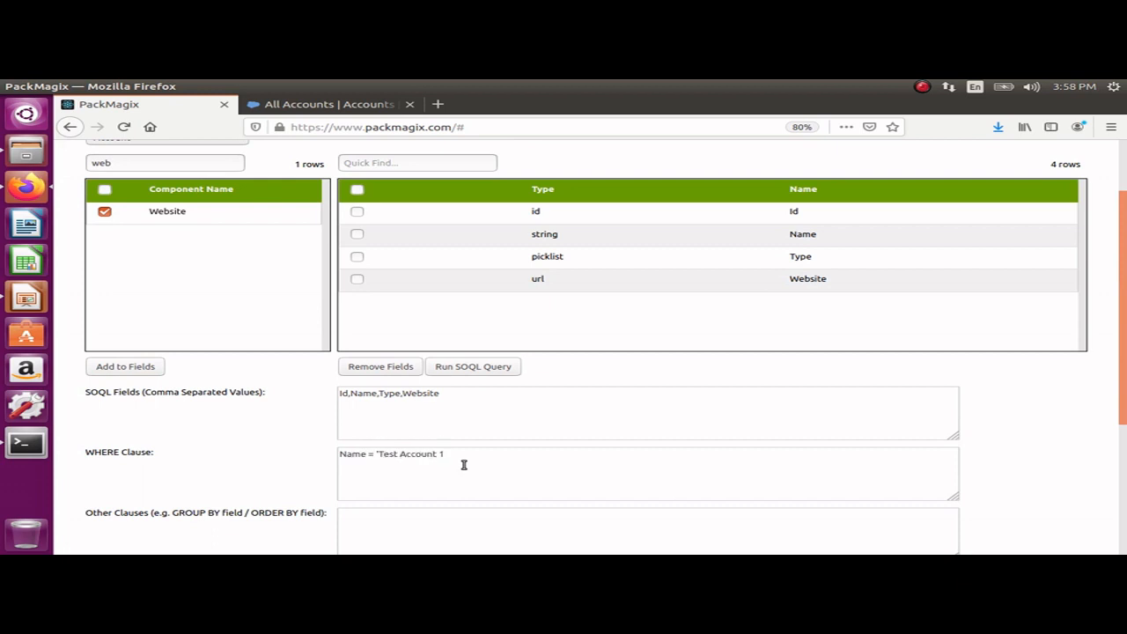
left_click(497, 376)
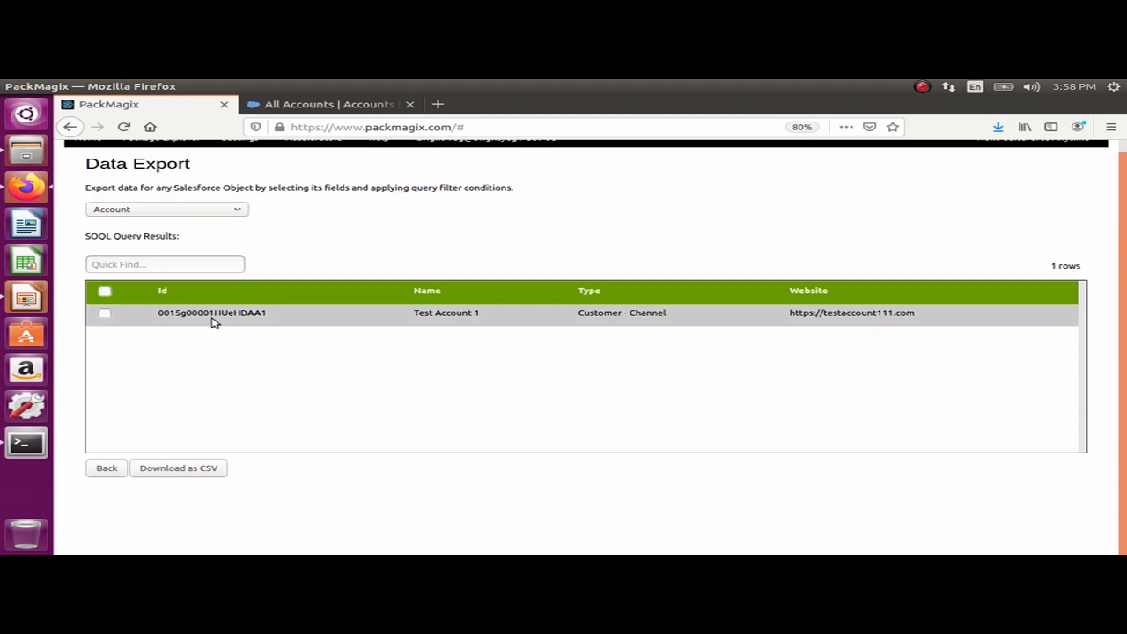
scroll(214, 369, "up", 1)
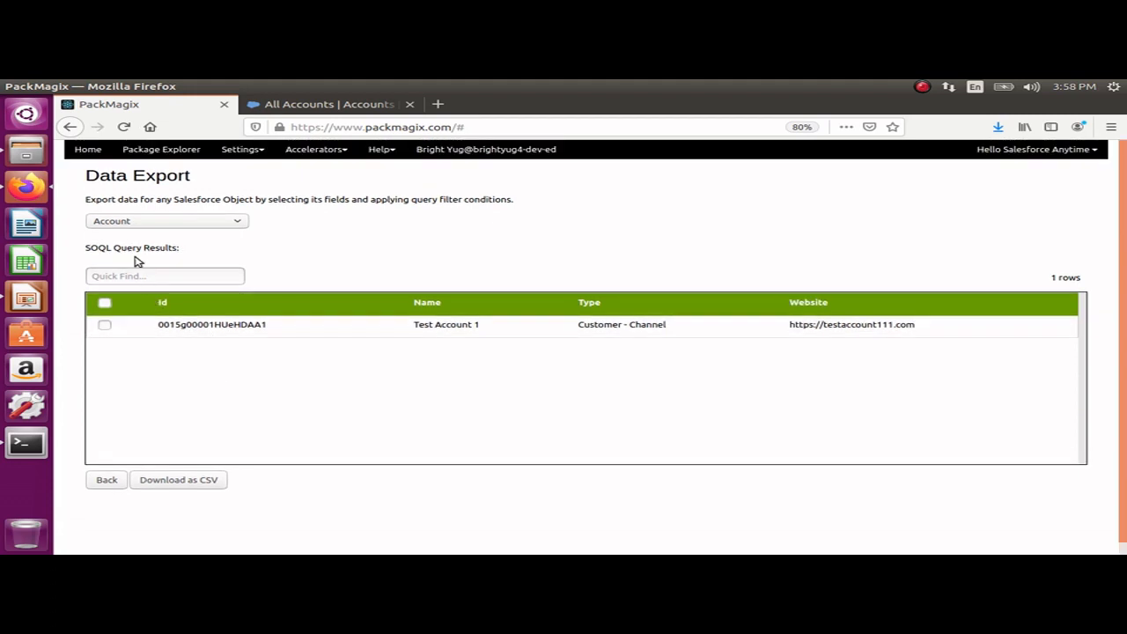
Step: Open the Data Delete accelerator from the PackMagix home page and choose Account as the object
left_click(89, 149)
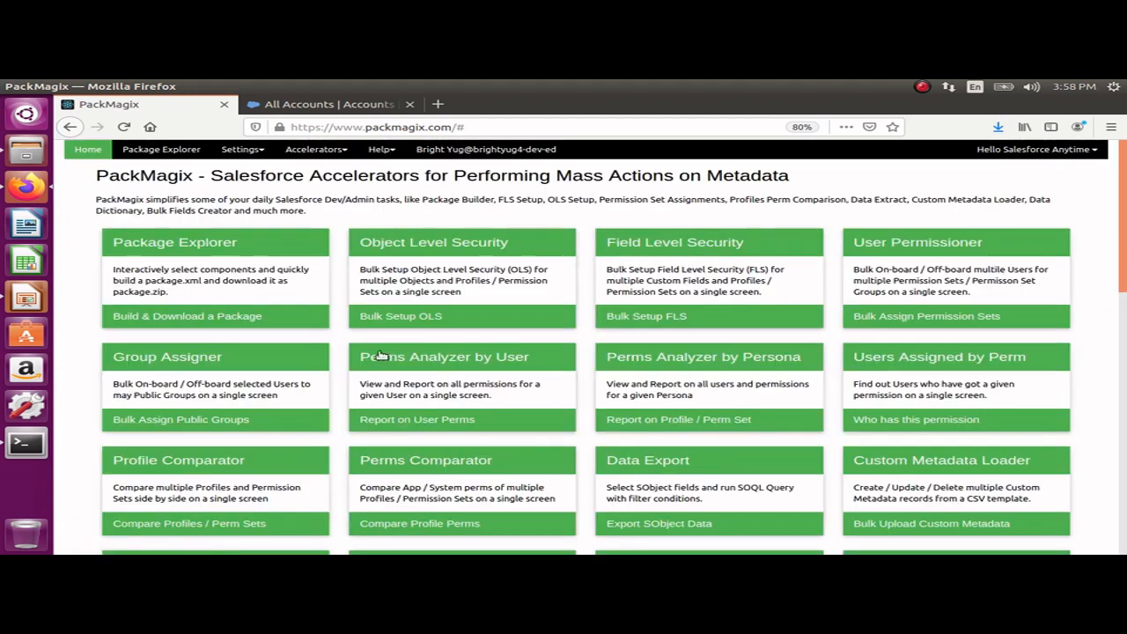
scroll(388, 361, "down", 3)
scroll(391, 363, "down", 5)
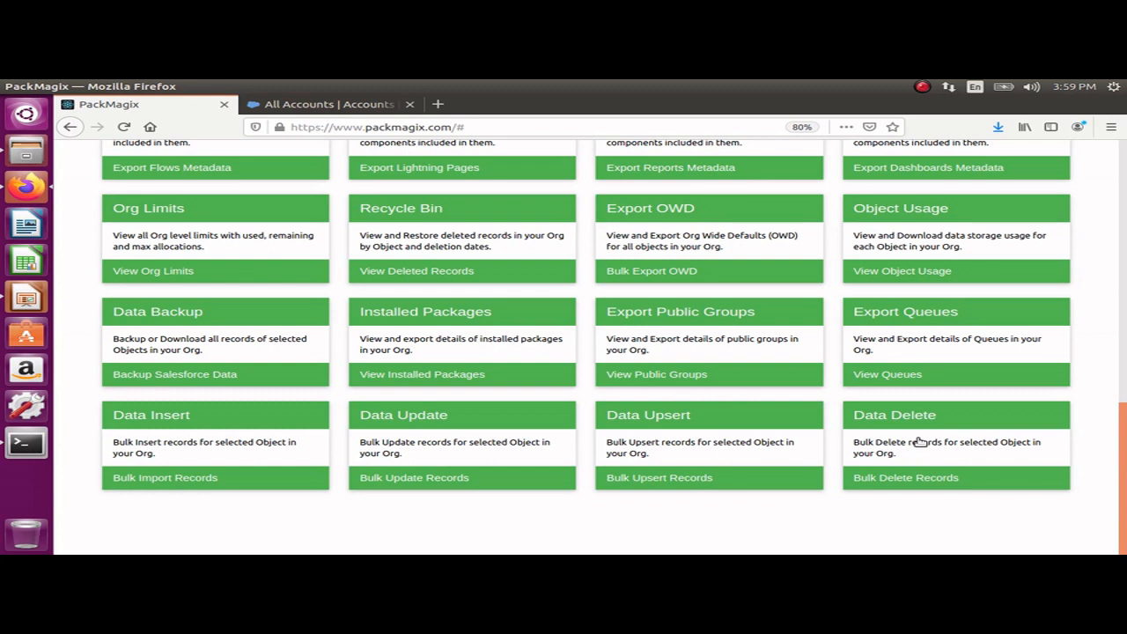
left_click(919, 442)
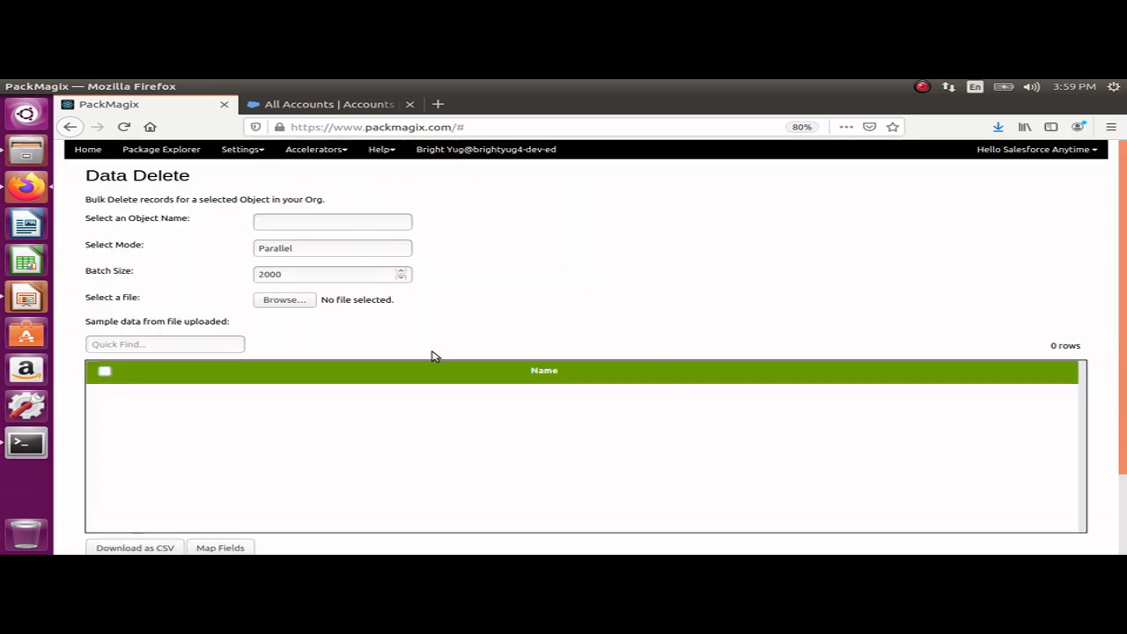
left_click(333, 223)
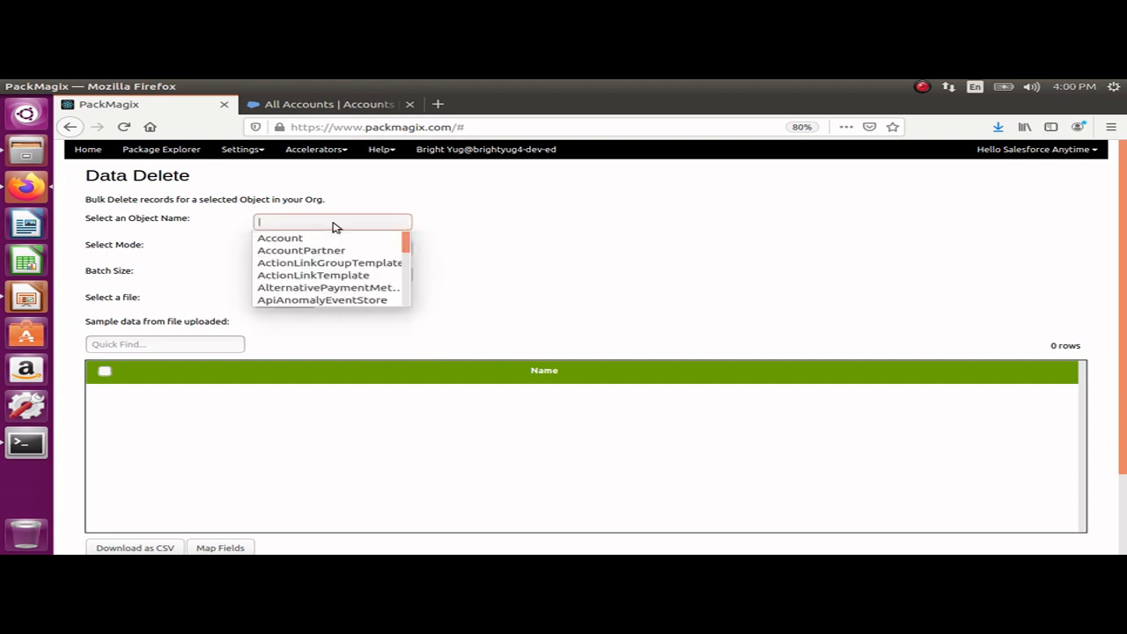
left_click(280, 238)
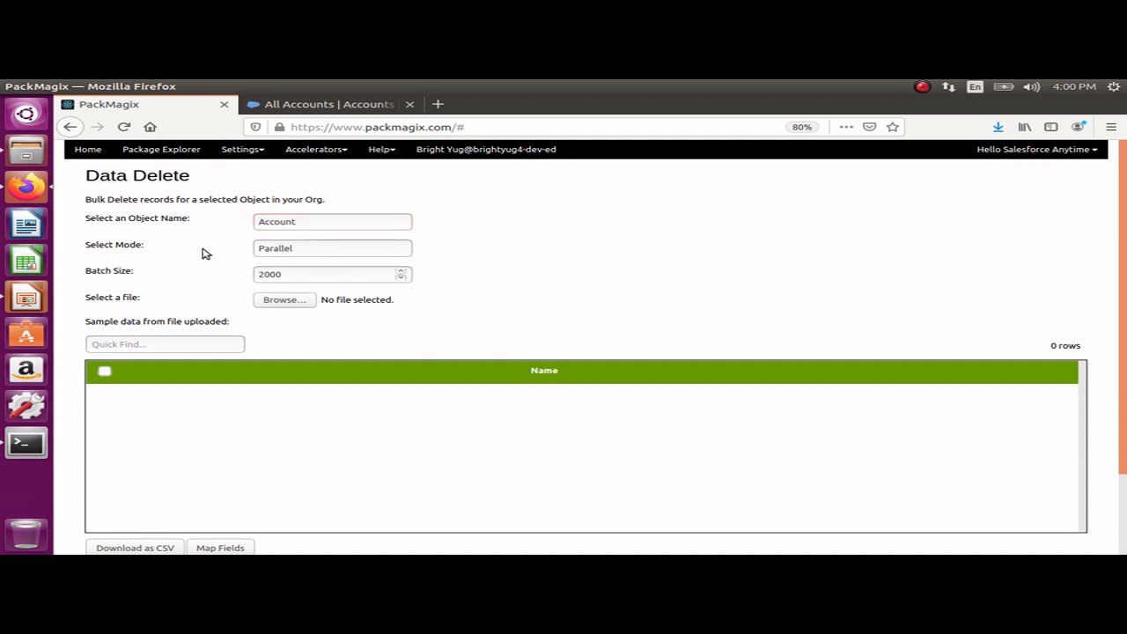
Step: Preview Account_Query_Results.csv from the Downloads folder in the text import dialog, and cancel the import
left_click(24, 151)
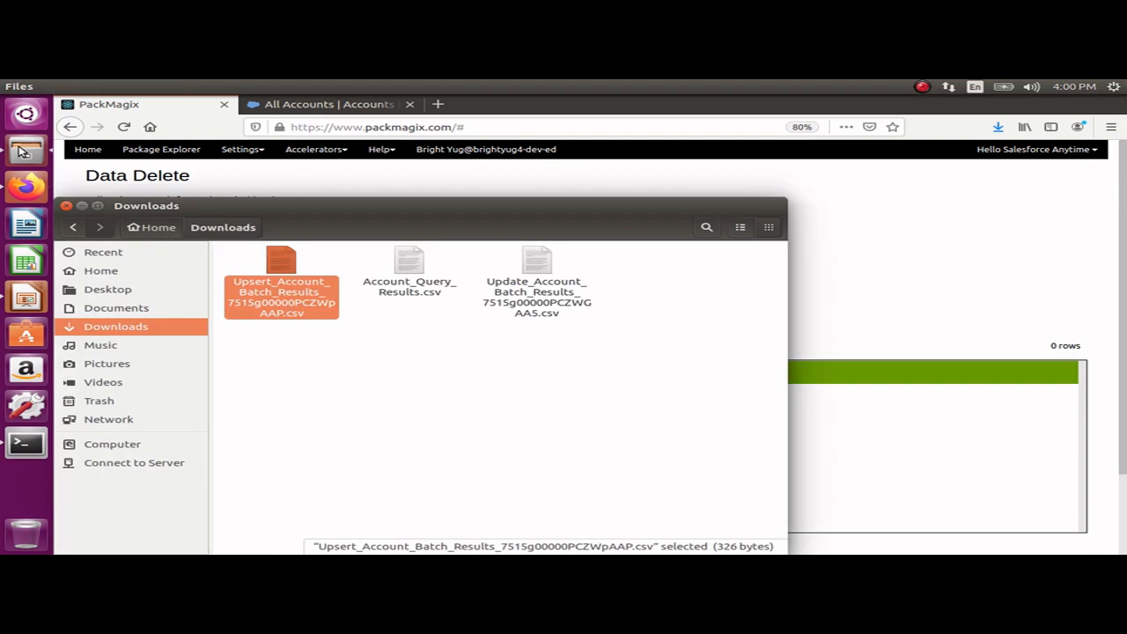
left_click(432, 339)
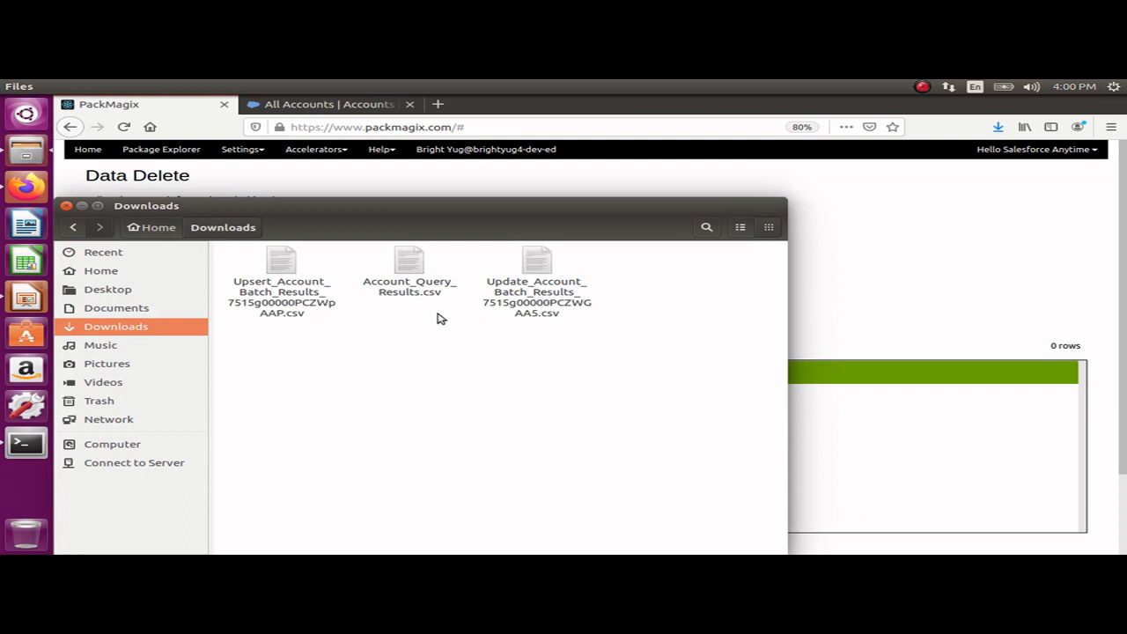
double_click(405, 268)
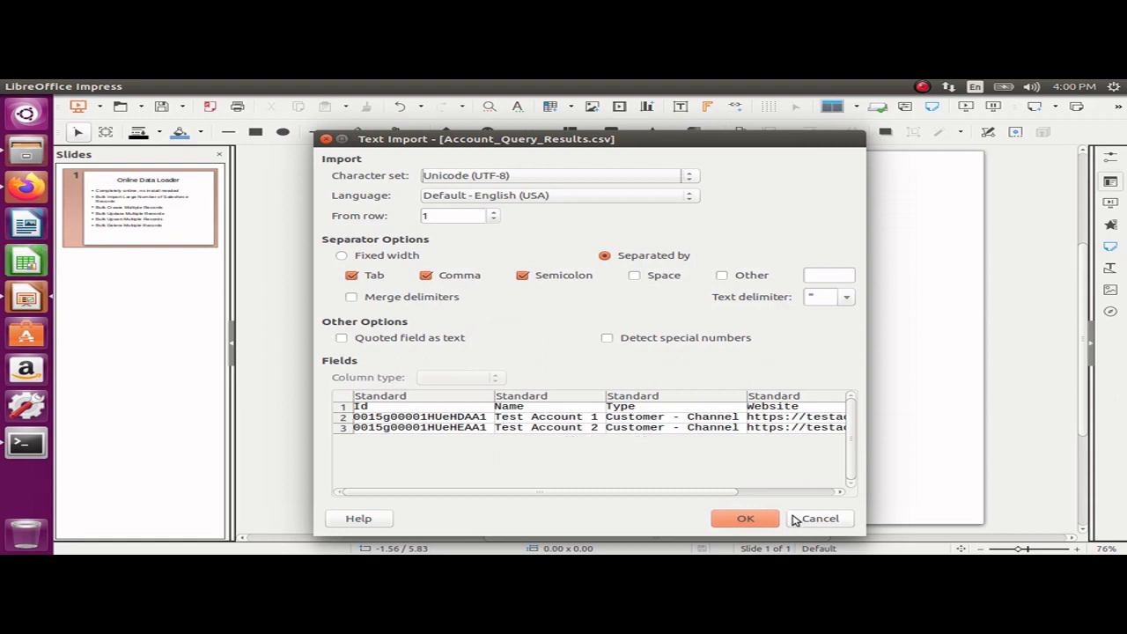
left_click(821, 521)
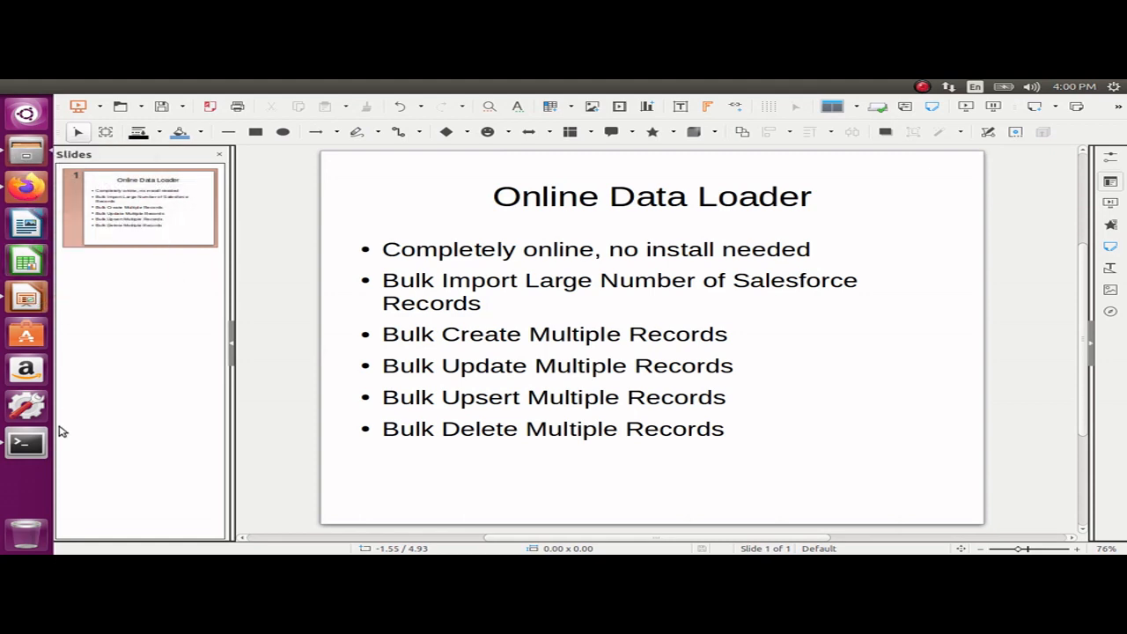
Step: Switch back to PackMagix in Firefox, load Account_Query_Results.csv from Downloads as the delete file and open its field mapping
left_click(26, 186)
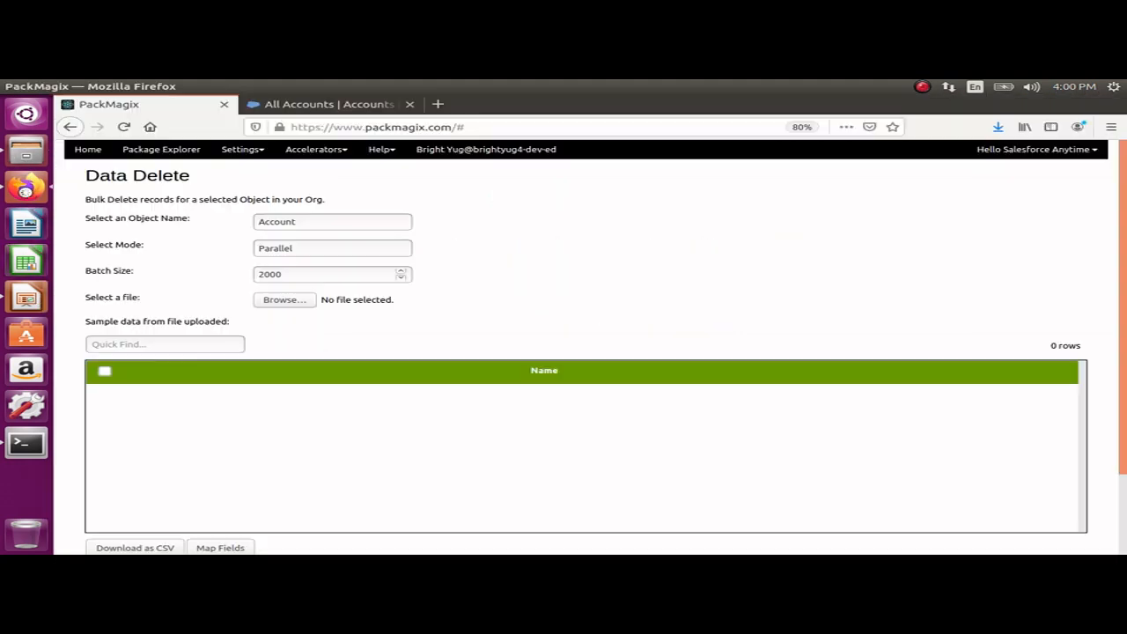
left_click(278, 300)
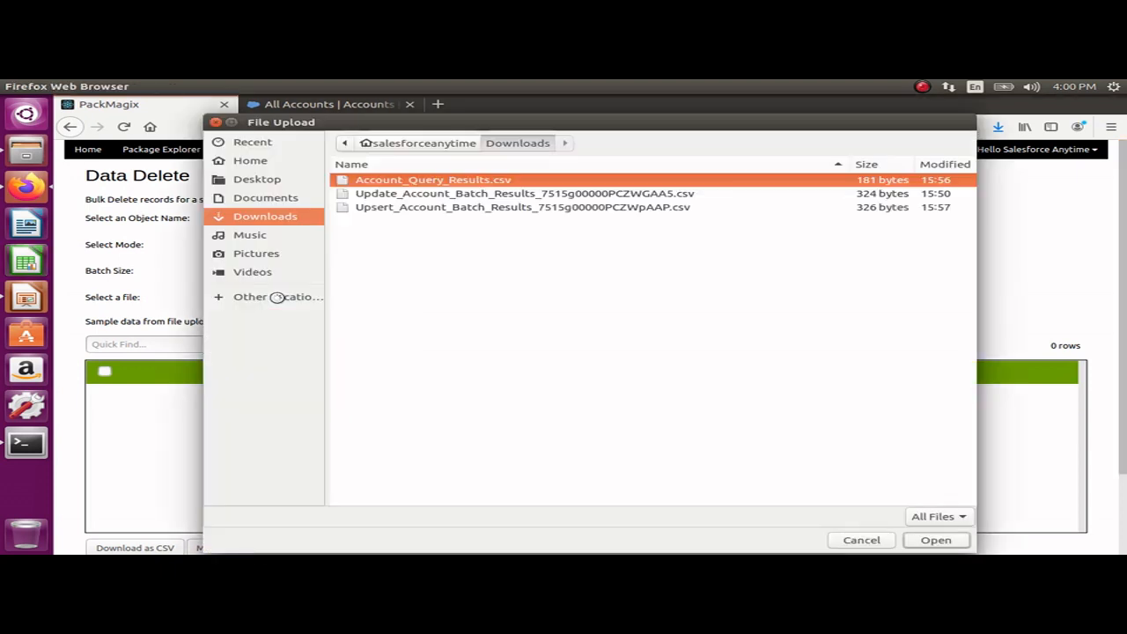
double_click(419, 182)
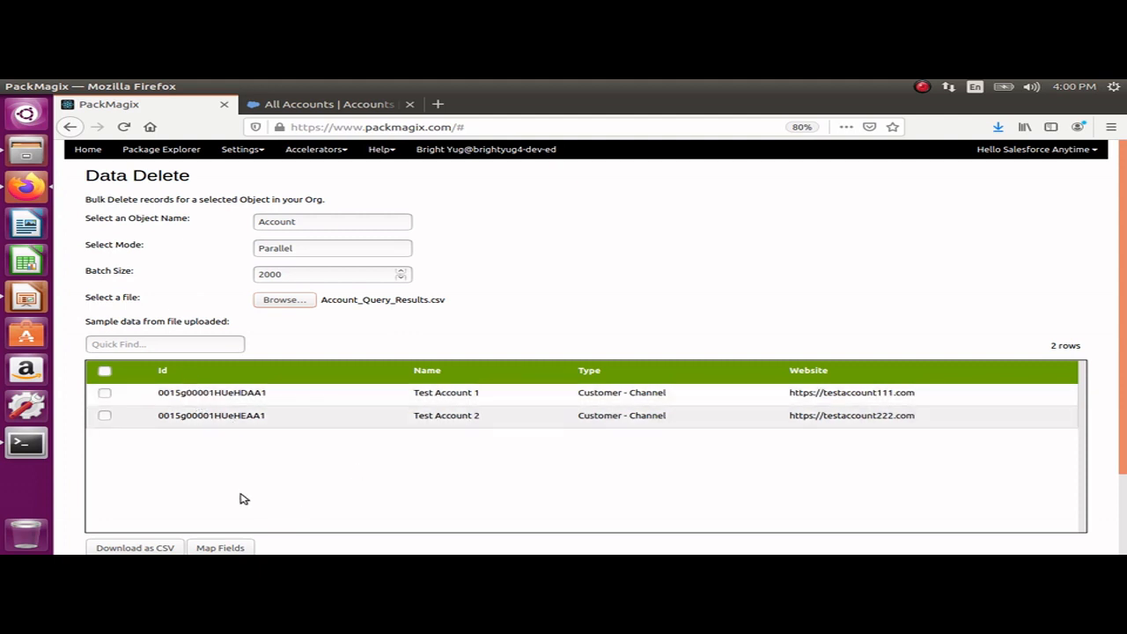
left_click(215, 548)
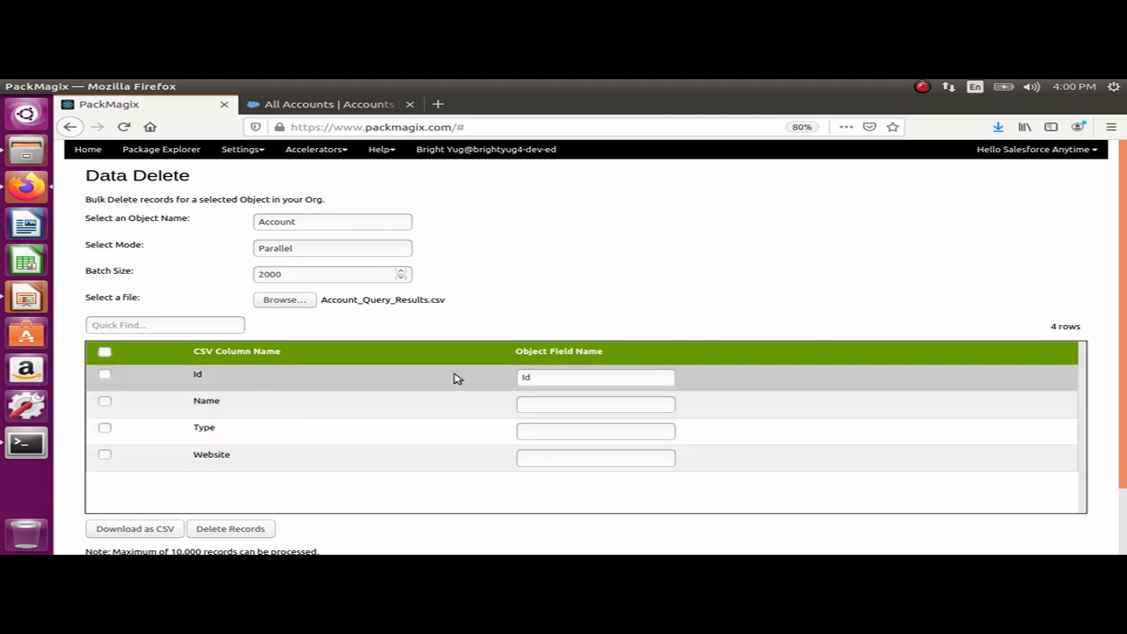
scroll(357, 375, "down", 1)
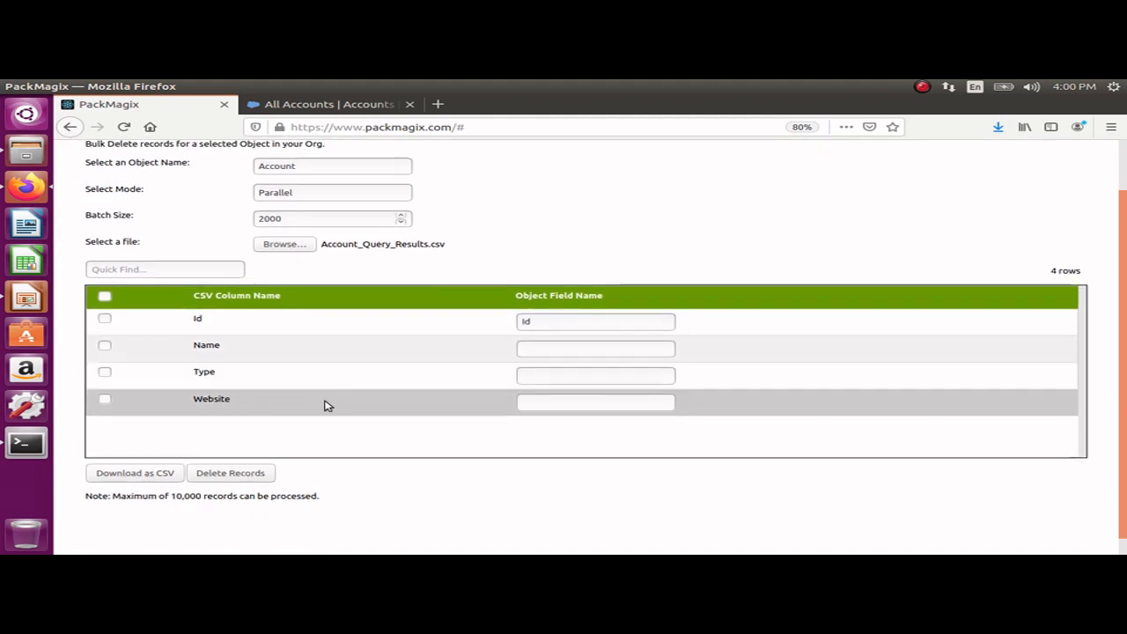
Step: Run the bulk delete of the Account records, select the completed batch and download its results
left_click(232, 475)
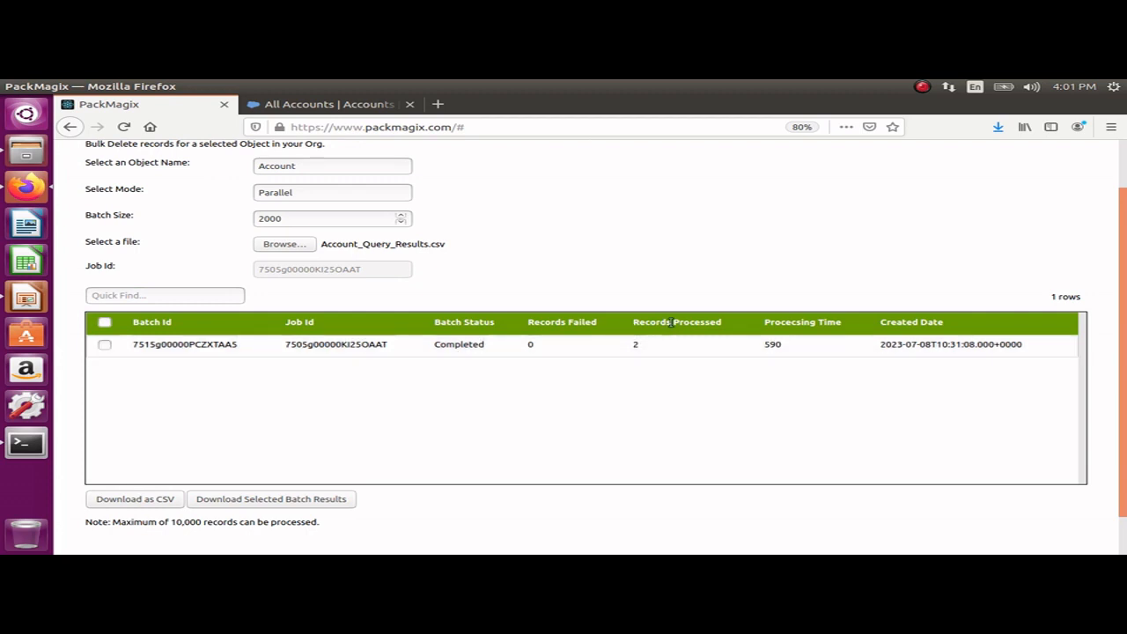
left_click(106, 347)
left_click(270, 500)
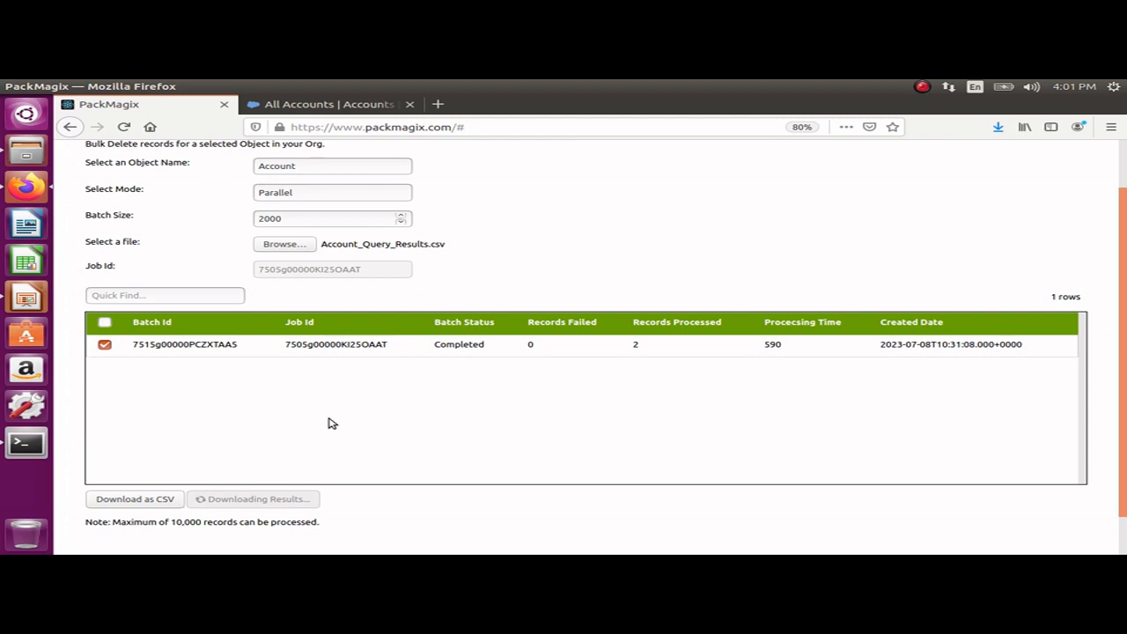
left_click(733, 427)
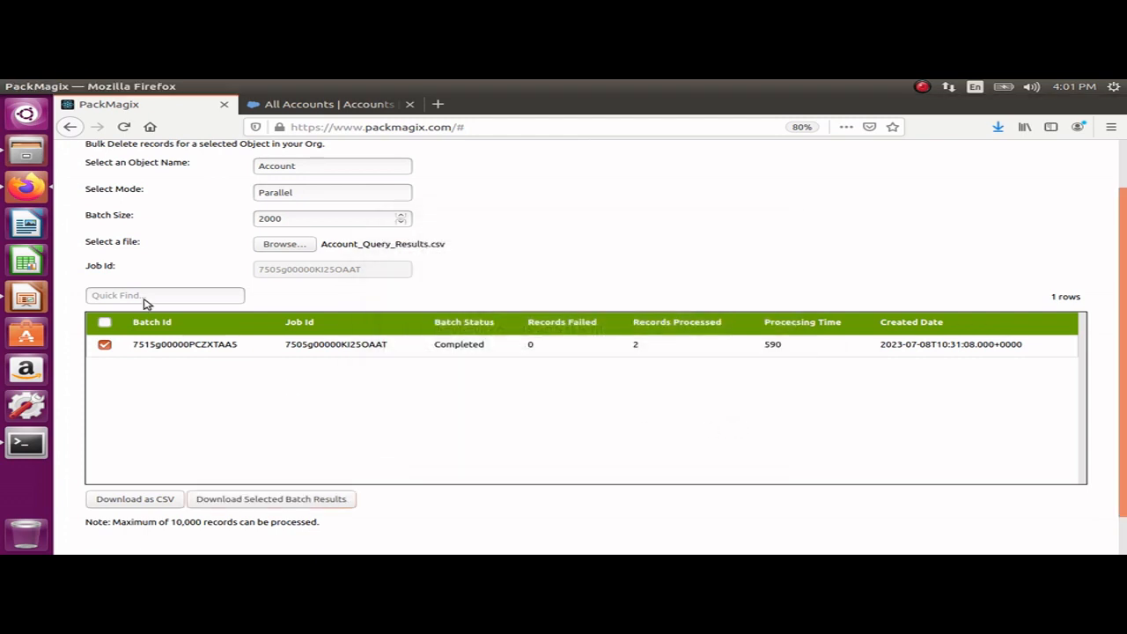
Step: Open Delete_Account_Batch_Results_7515g00000PCZXTAA5.csv from Downloads in LibreOffice Calc, check the Name and Success values of the first record, and close the file
left_click(28, 151)
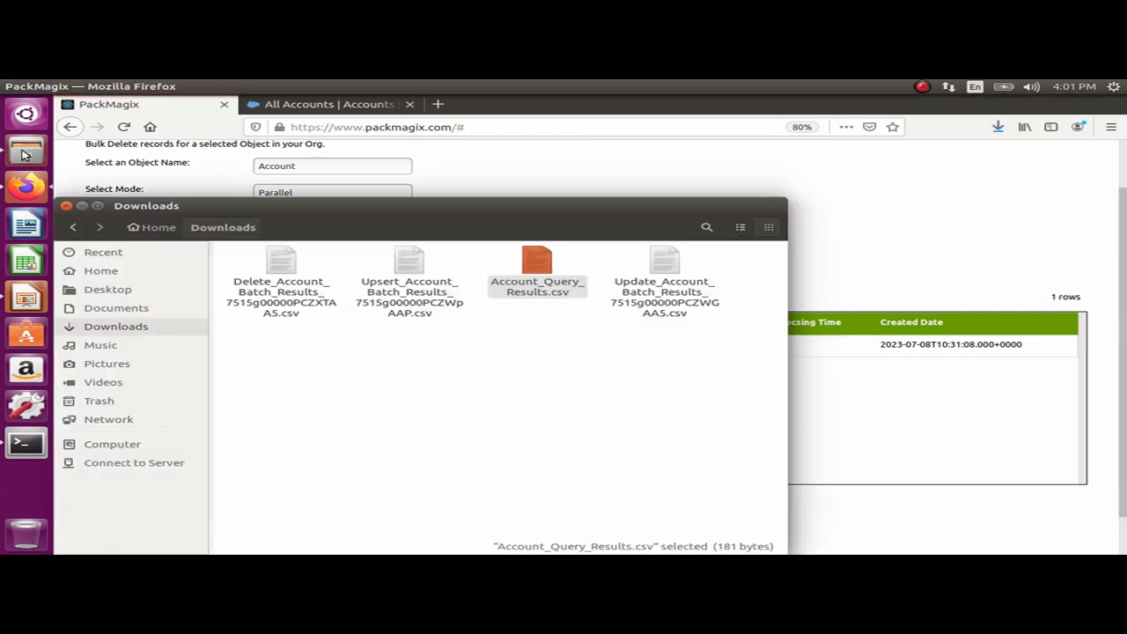
left_click(301, 339)
double_click(278, 267)
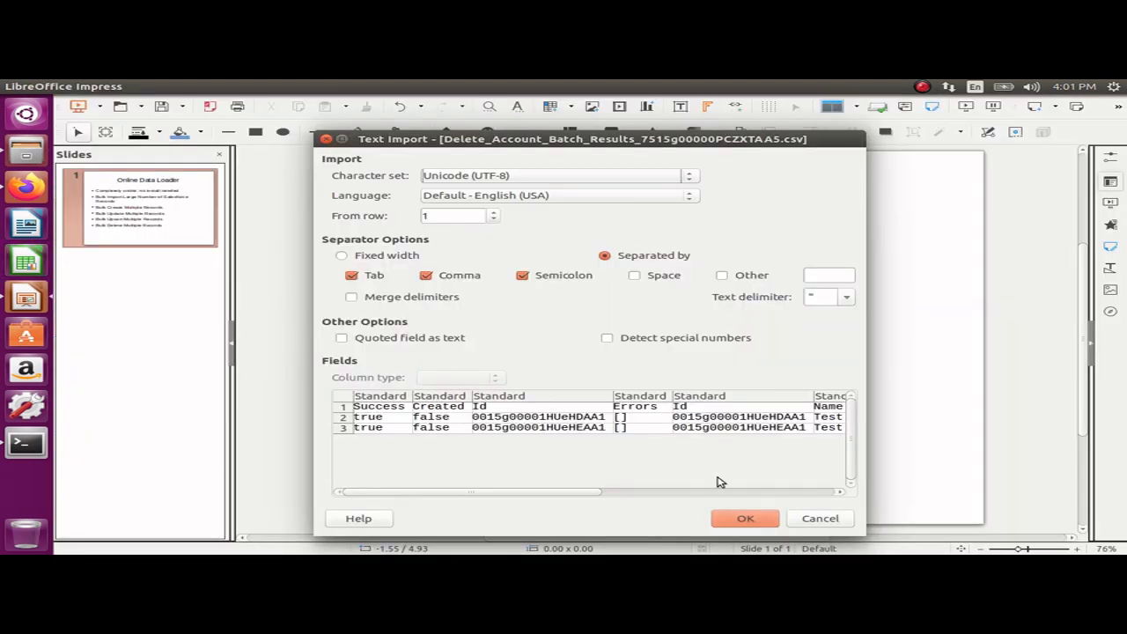
left_click(747, 518)
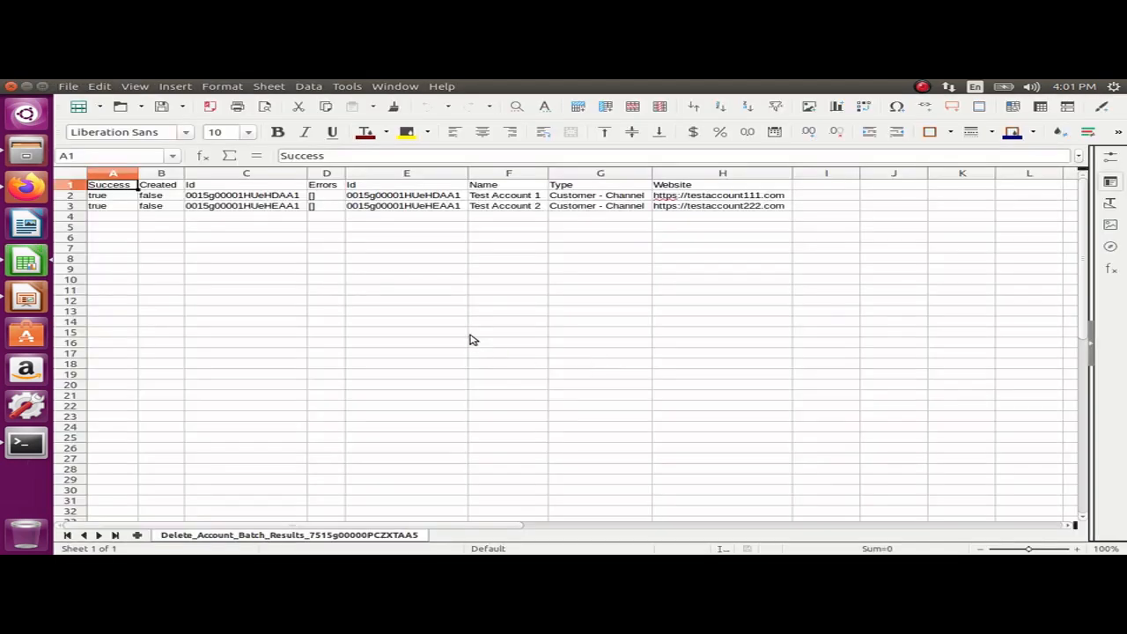
left_click(526, 196)
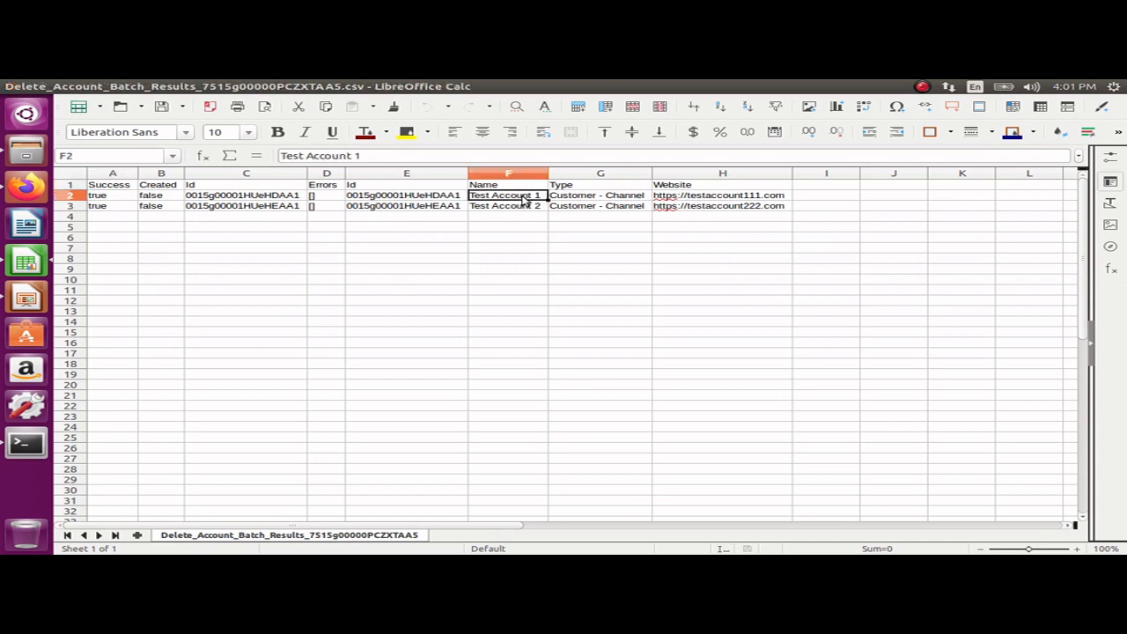
left_click(102, 197)
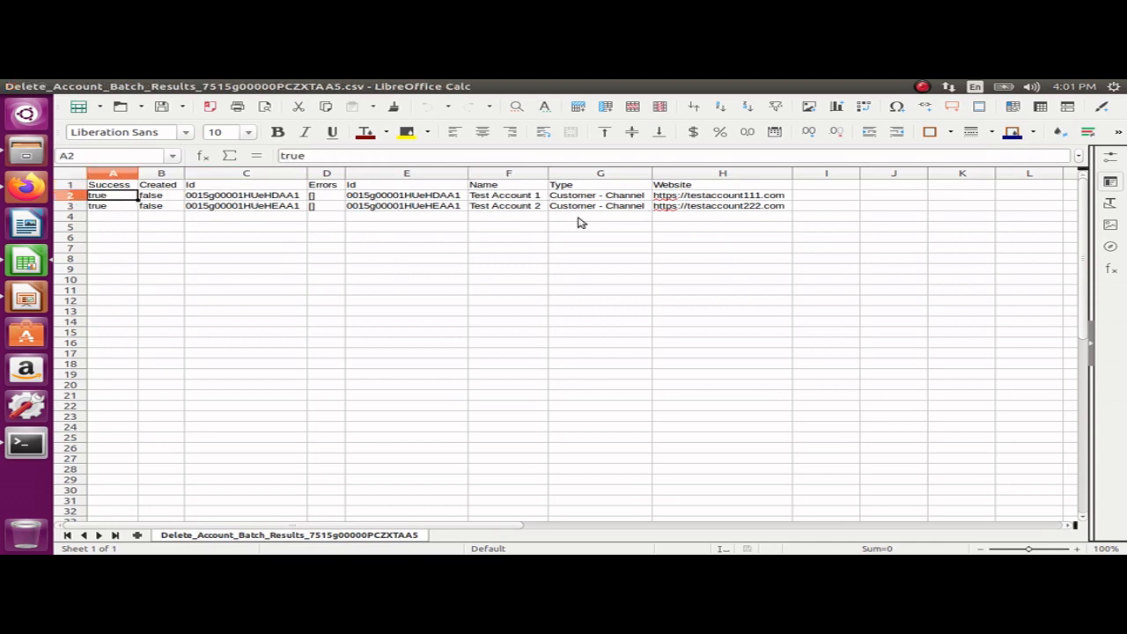
left_click(11, 87)
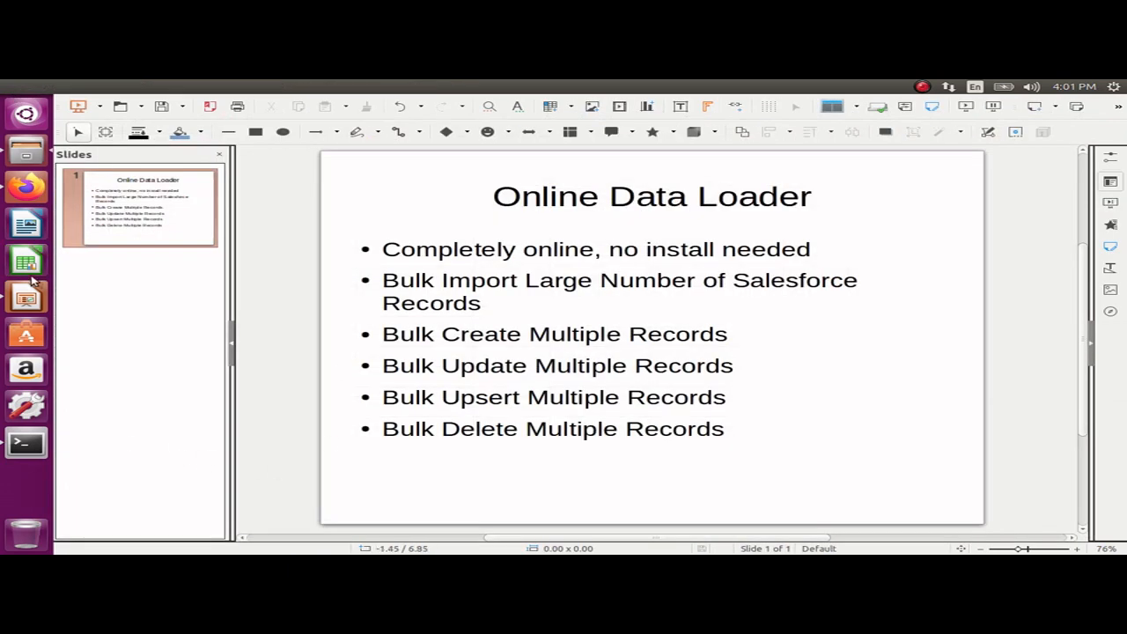
Step: Switch back to PackMagix in Firefox, open the Data Export accelerator from the home page and choose Account as the object
left_click(26, 190)
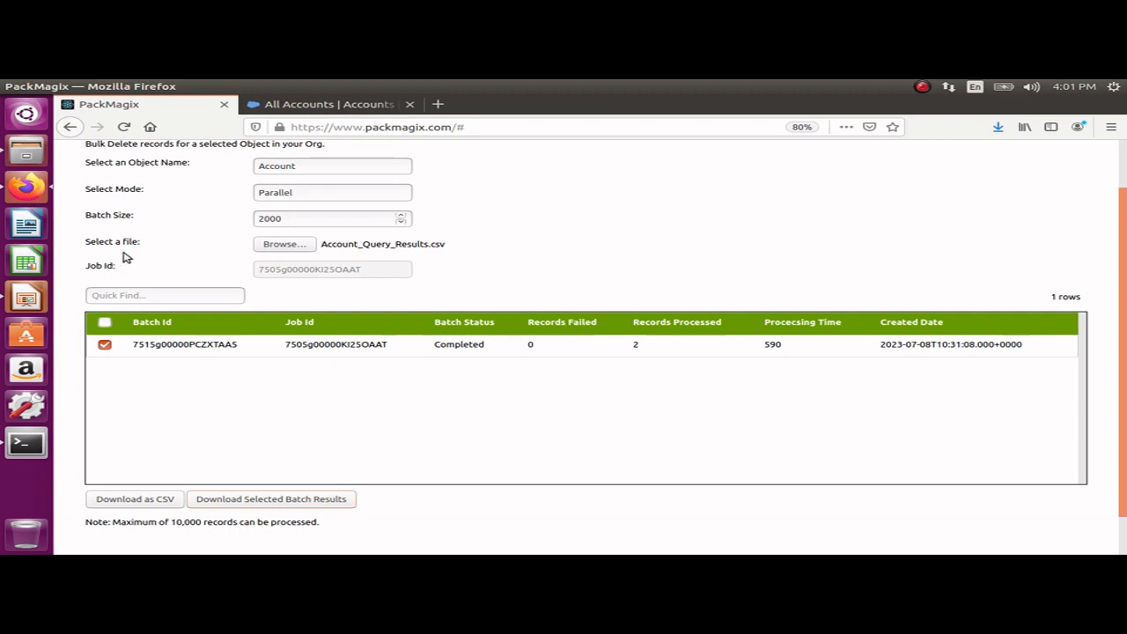
scroll(132, 242, "up", 2)
left_click(88, 150)
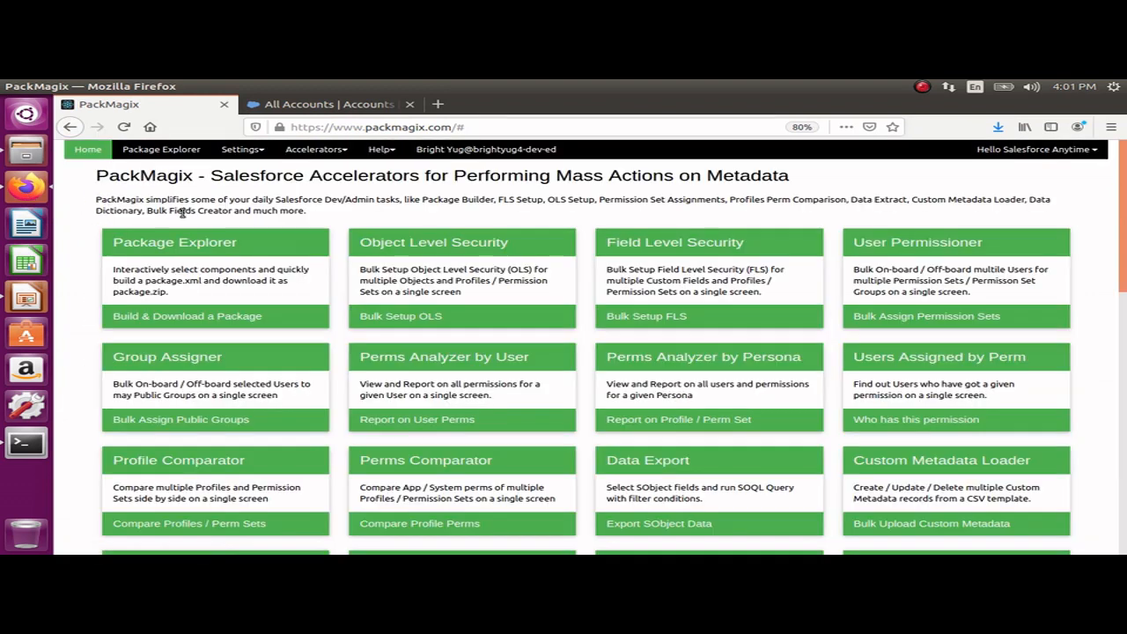
left_click(681, 471)
left_click(172, 222)
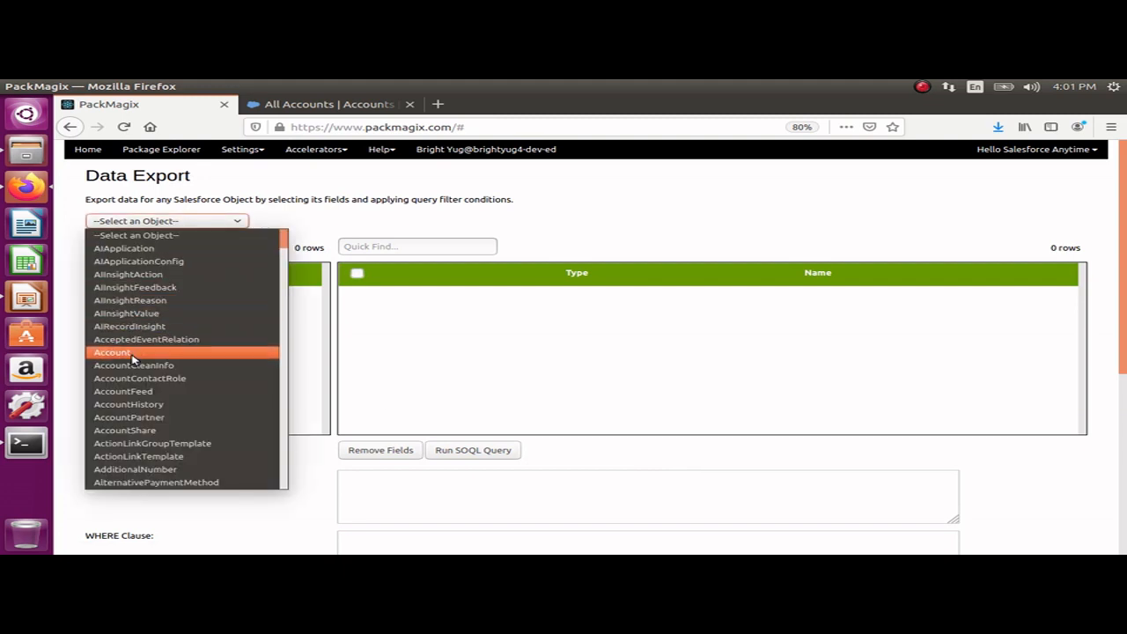
left_click(132, 354)
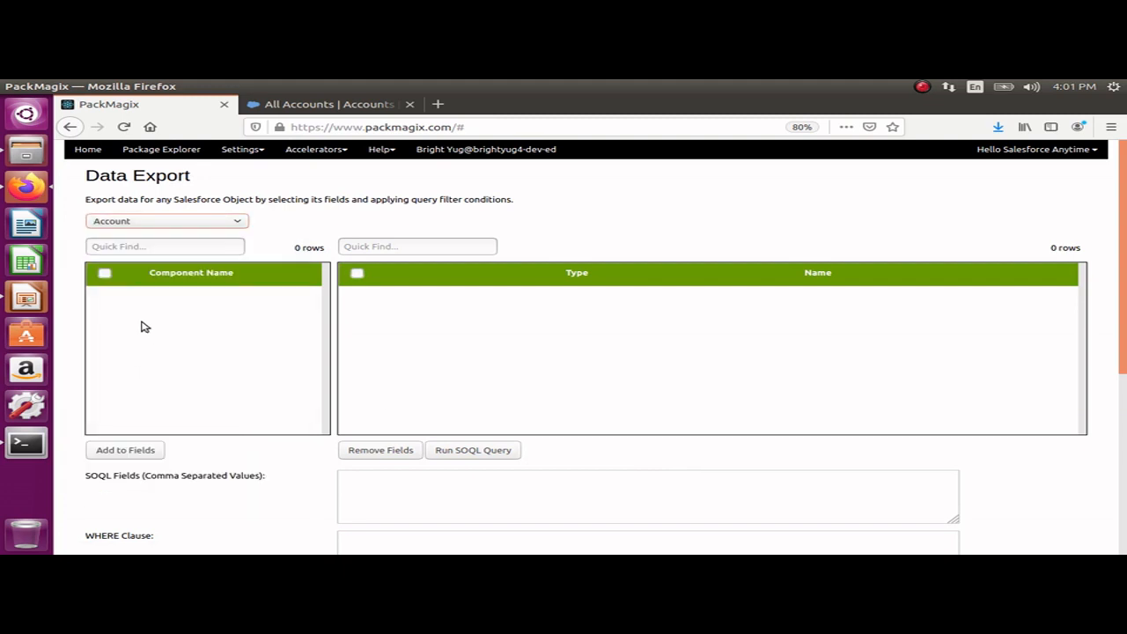
Step: Add the Id, Name and Type fields to the Account export query
left_click(105, 362)
left_click(105, 295)
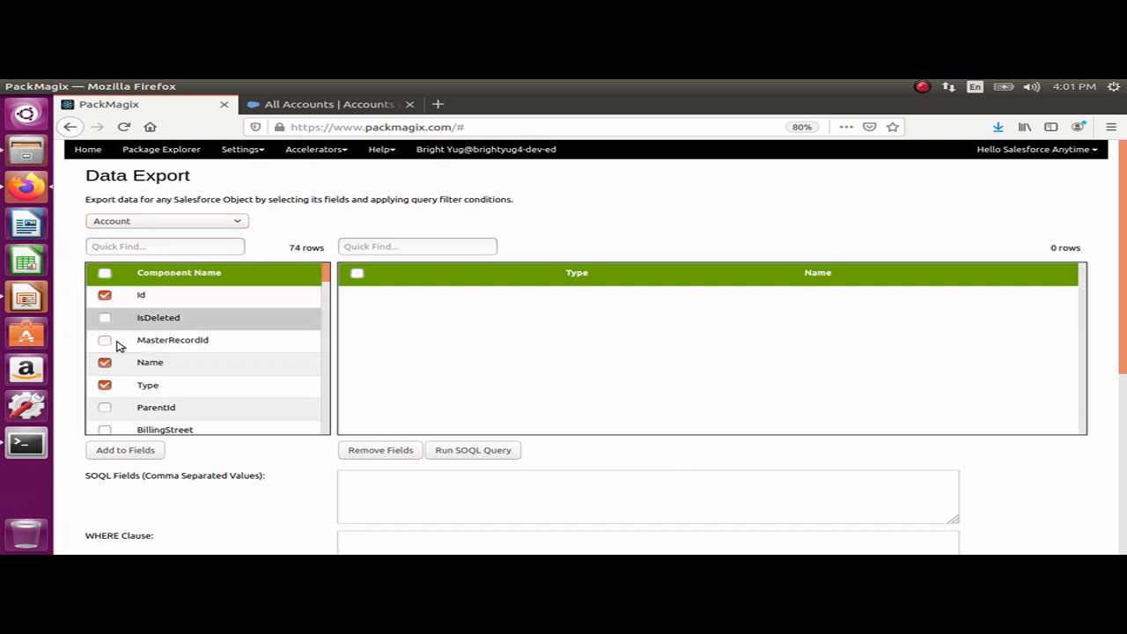
left_click(137, 450)
Step: Run the SOQL query with the WHERE clause Name IN ('Test Account 1', 'Test Account 2'), check the results and return to the query setup
scroll(498, 491, "down", 2)
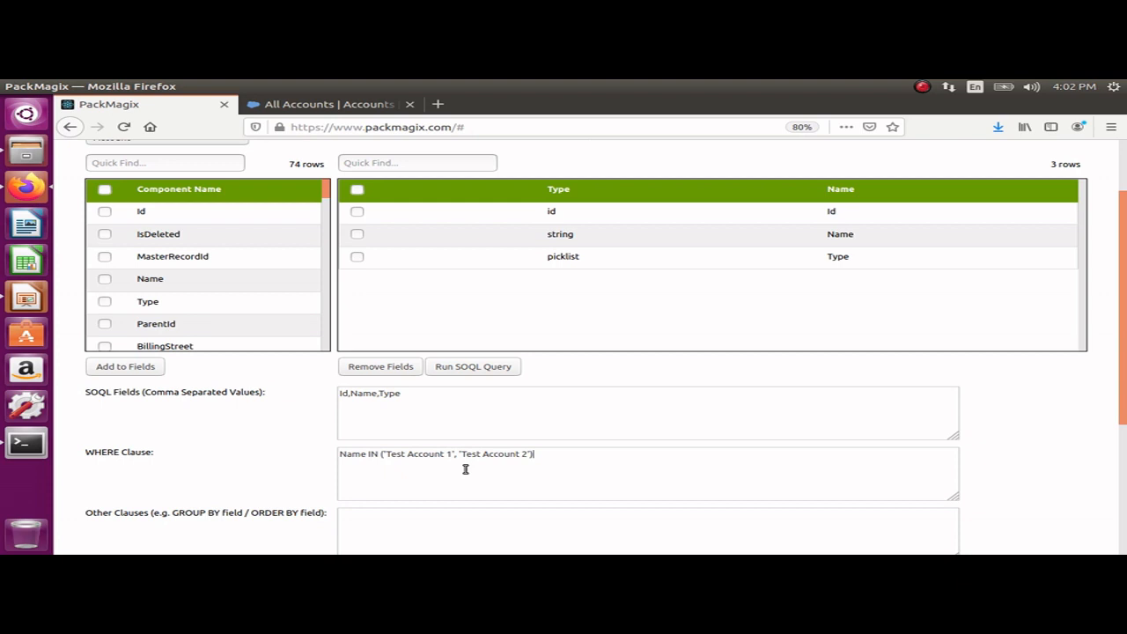
left_click(494, 370)
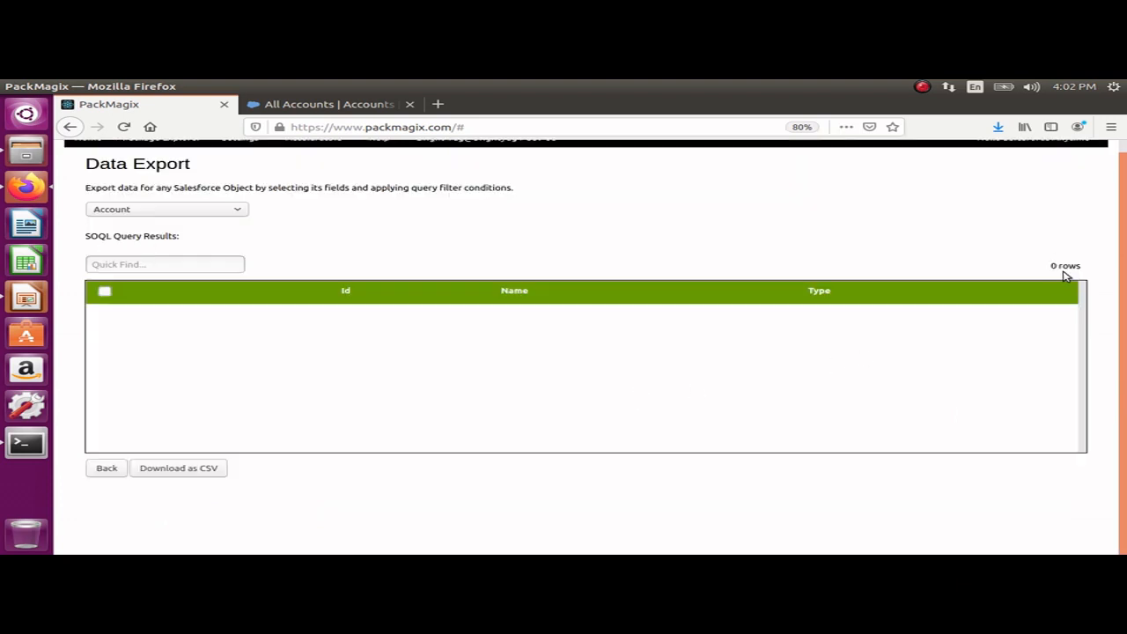
left_click(108, 468)
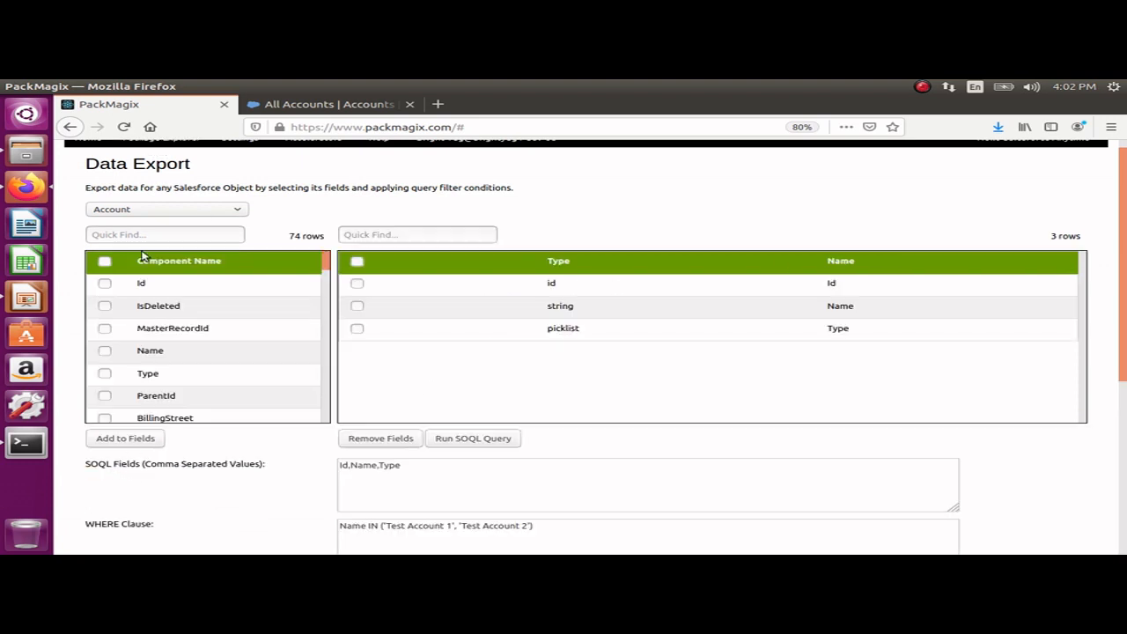
Step: Return to the PackMagix home page and review the Data Insert, Data Update, Data Upsert and Data Delete accelerators
scroll(141, 247, "up", 1)
left_click(88, 150)
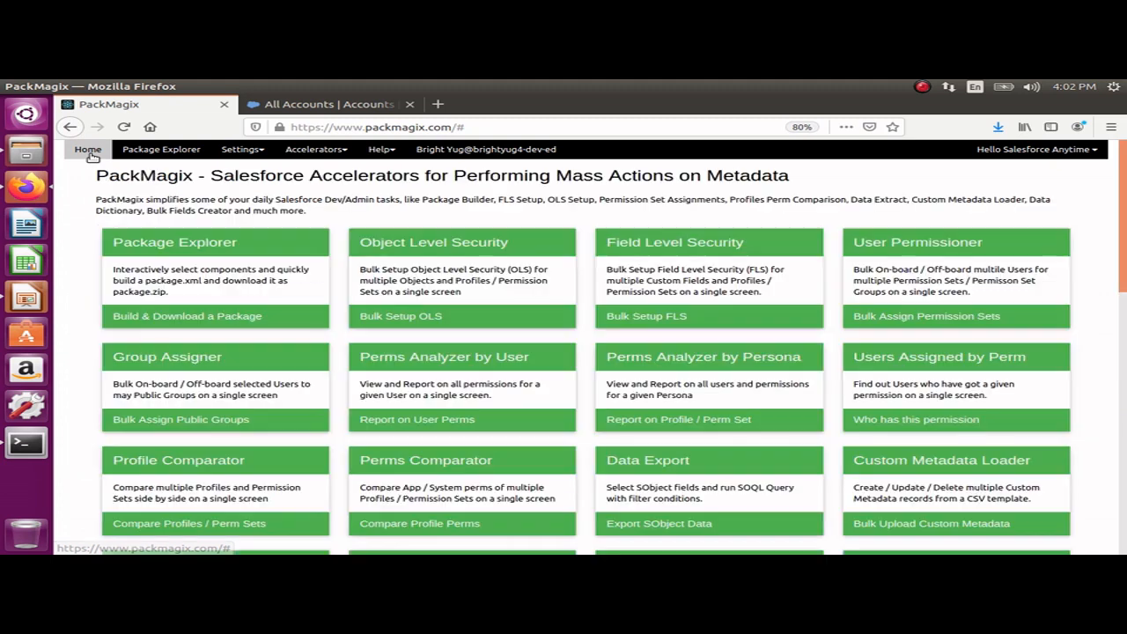
scroll(409, 387, "down", 10)
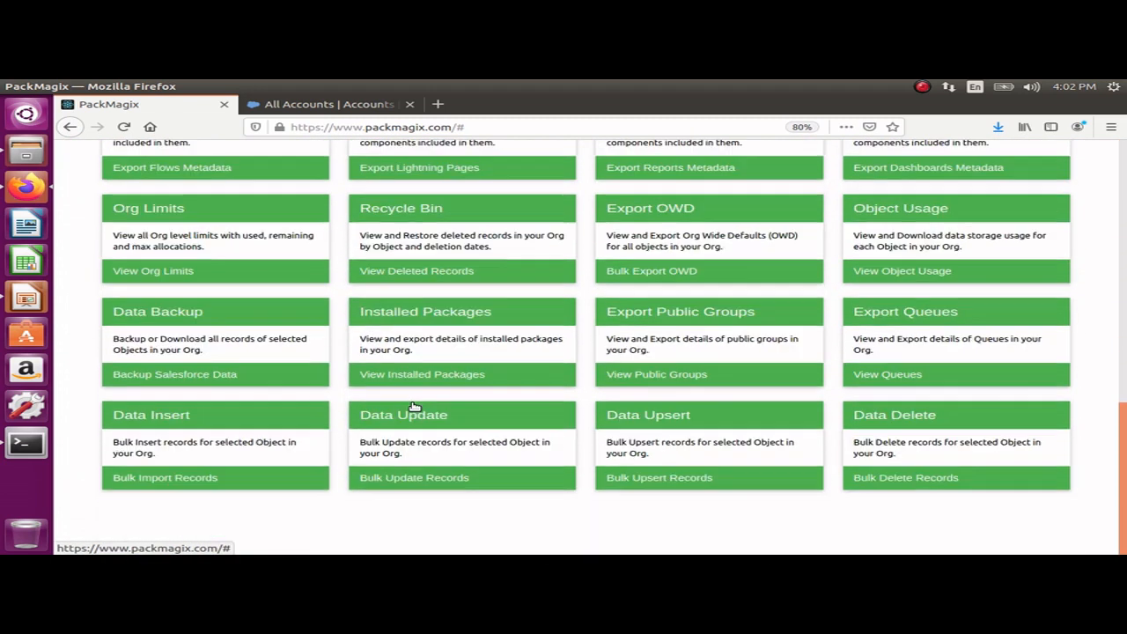